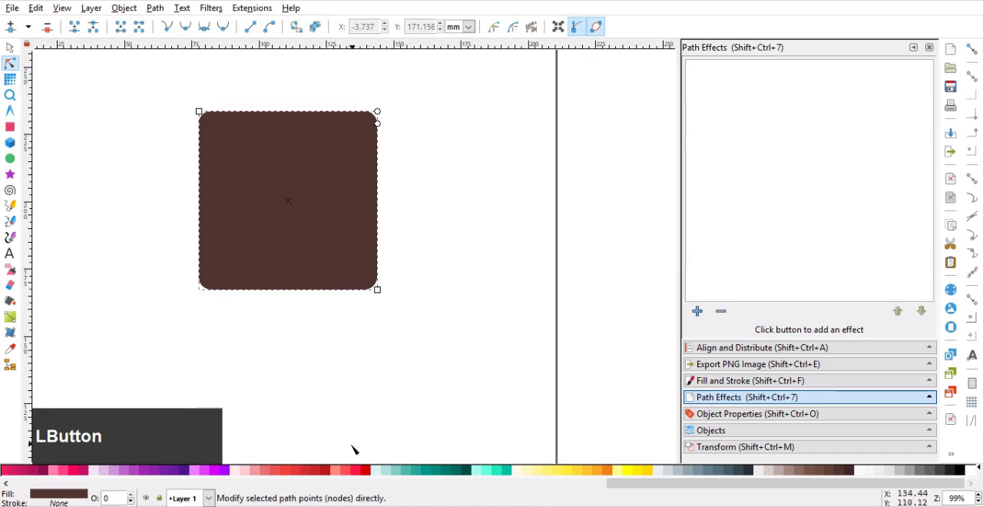
# Fill the rounded square with the red 800 palette colour
pyautogui.click(308, 471)
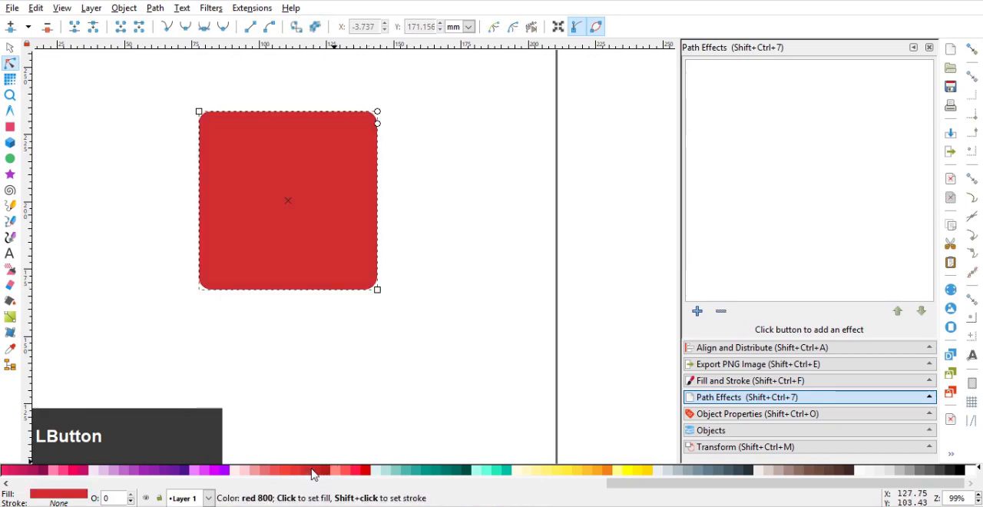
pyautogui.click(308, 471)
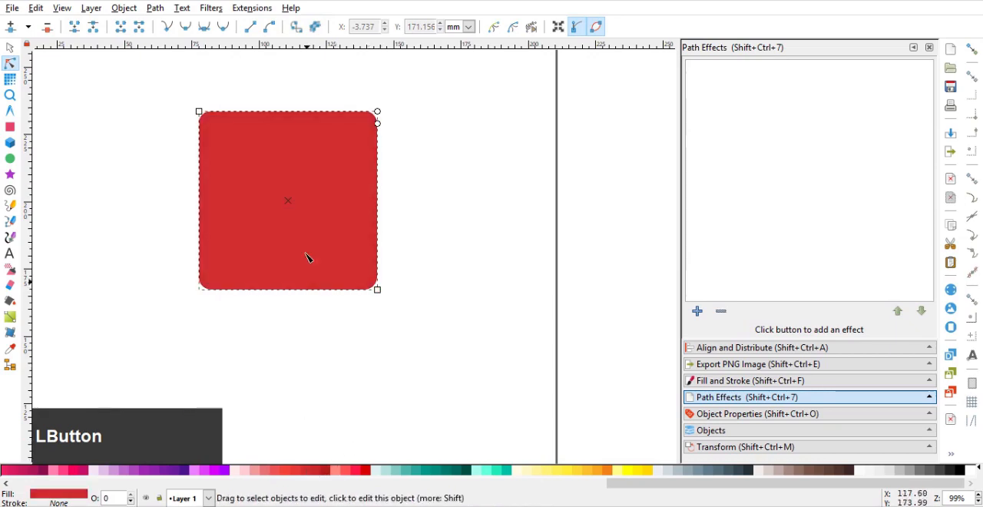
pyautogui.moveTo(271, 180); pyautogui.dragTo(370, 202)
pyautogui.click(10, 48)
pyautogui.click(231, 157)
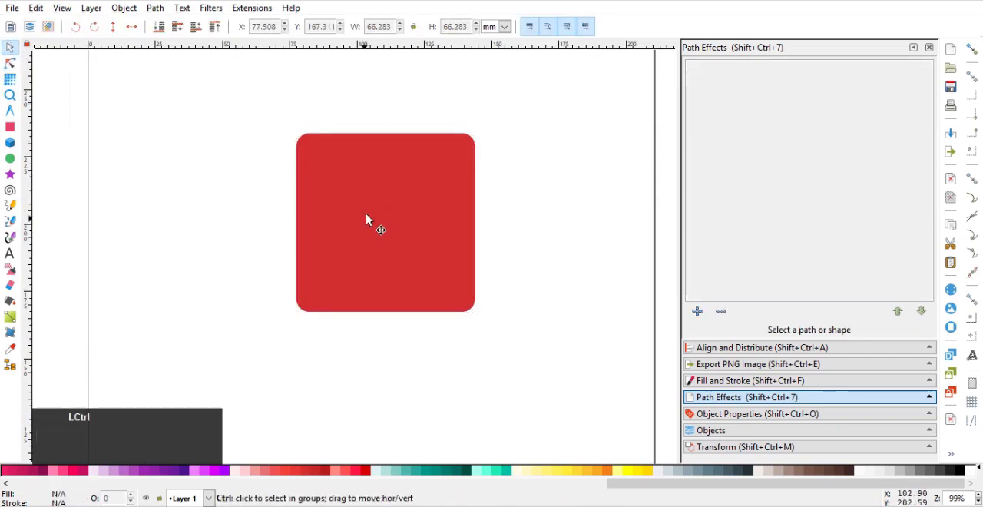
# Duplicate the red square, squash the copy to about 21.4 mm high, and place it over the square's upper part
pyautogui.keyDown('ctrl'); pyautogui.click(373, 219); pyautogui.keyUp('ctrl')
pyautogui.hotkey('ctrl', 'd')
pyautogui.moveTo(388, 136); pyautogui.dragTo(381, 196)
pyautogui.keyDown('ctrl'); pyautogui.click(432, 219); pyautogui.keyUp('ctrl')
pyautogui.moveTo(432, 219); pyautogui.dragTo(434, 197)
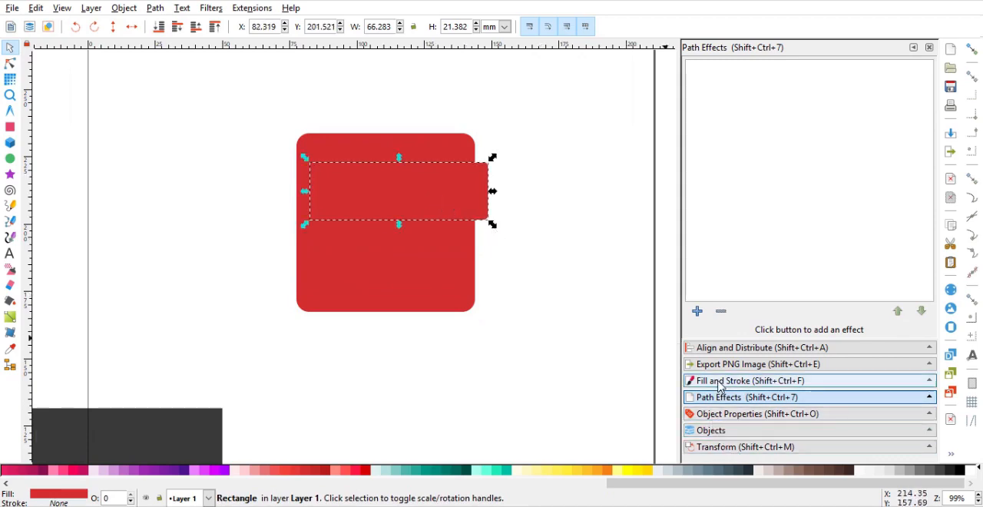
# Give the duplicated rectangle a flat black stroke, narrow it to about 51 mm, and set the stroke width to 2 mm
pyautogui.click(749, 380)
pyautogui.click(747, 75)
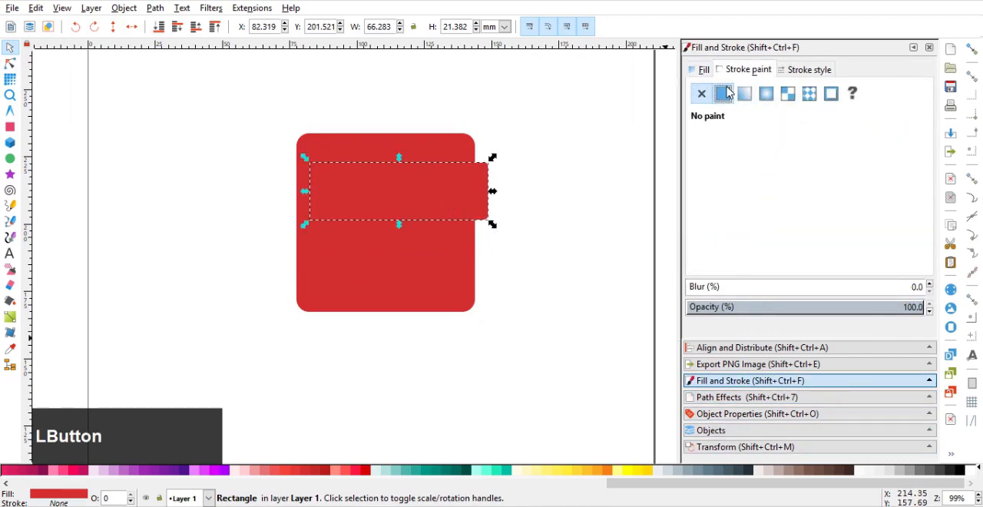
pyautogui.click(724, 93)
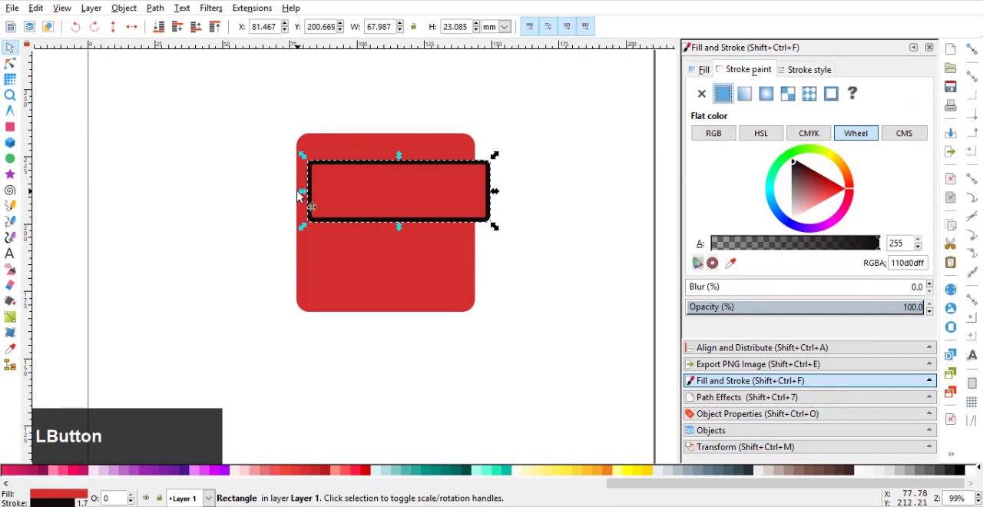
pyautogui.moveTo(300, 195); pyautogui.dragTo(347, 200)
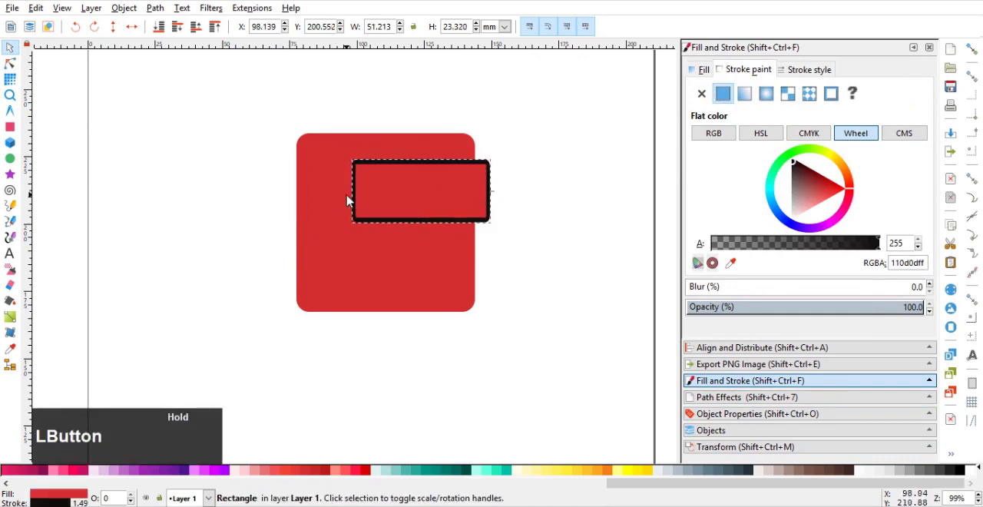
pyautogui.click(791, 74)
pyautogui.write('2')
pyautogui.press('Return')
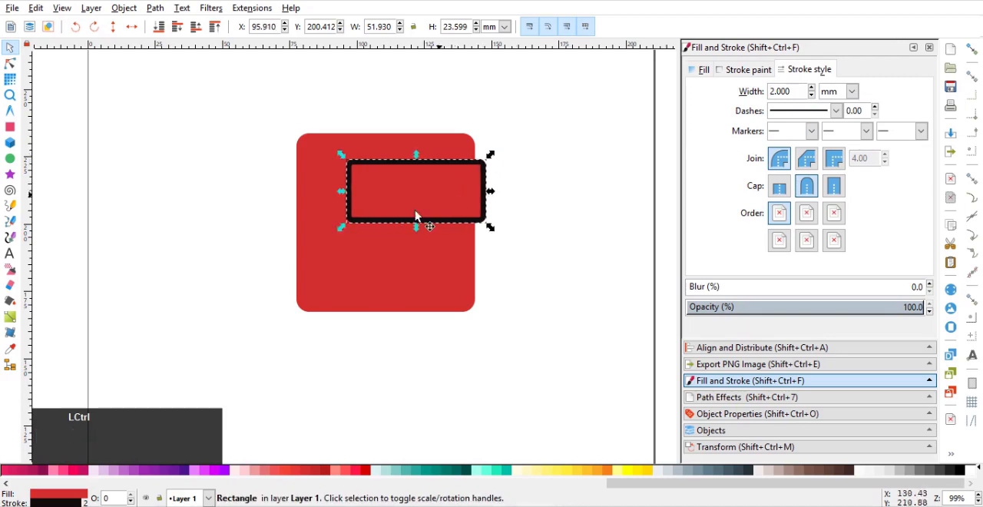
# Enlarge the outlined rectangle to about 56 by 25.5 mm and fill it with yellow 800
pyautogui.moveTo(344, 228); pyautogui.dragTo(340, 237)
pyautogui.moveTo(430, 216); pyautogui.dragTo(449, 223)
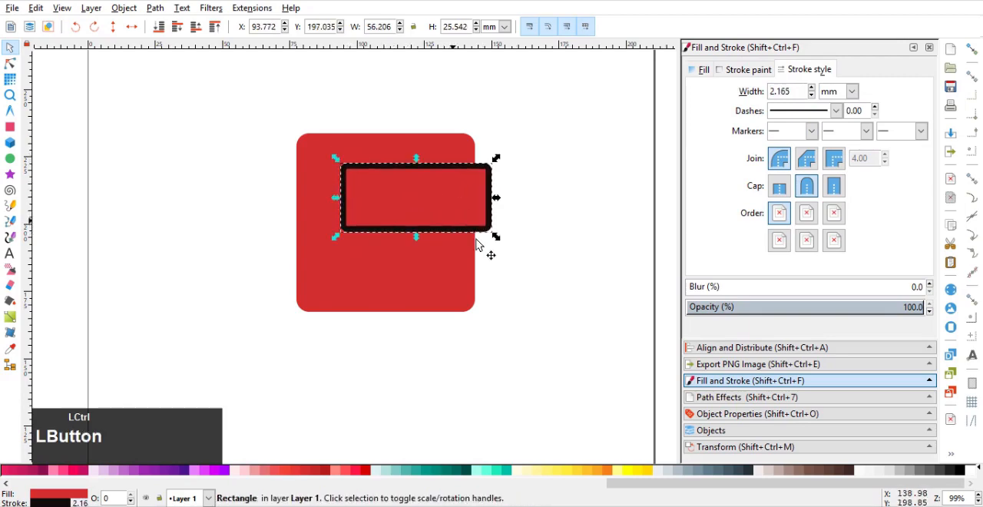
pyautogui.click(601, 471)
pyautogui.click(518, 270)
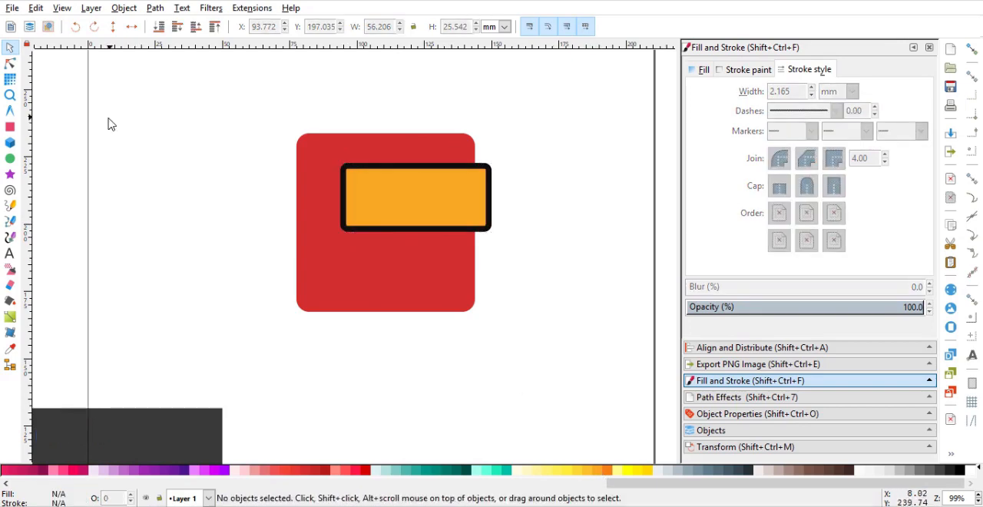
# Draw a strap rectangle about 20.2 by 8.1 mm from the goggles' left edge past the square, and remove its stroke
pyautogui.click(9, 127)
pyautogui.keyDown('ctrl'); pyautogui.scroll(1, 305, 184); pyautogui.keyUp('ctrl')
pyautogui.moveTo(285, 165)
pyautogui.mouseDown()
pyautogui.moveTo(330, 198)
pyautogui.moveTo(366, 199)
pyautogui.mouseUp()
pyautogui.click(742, 69)
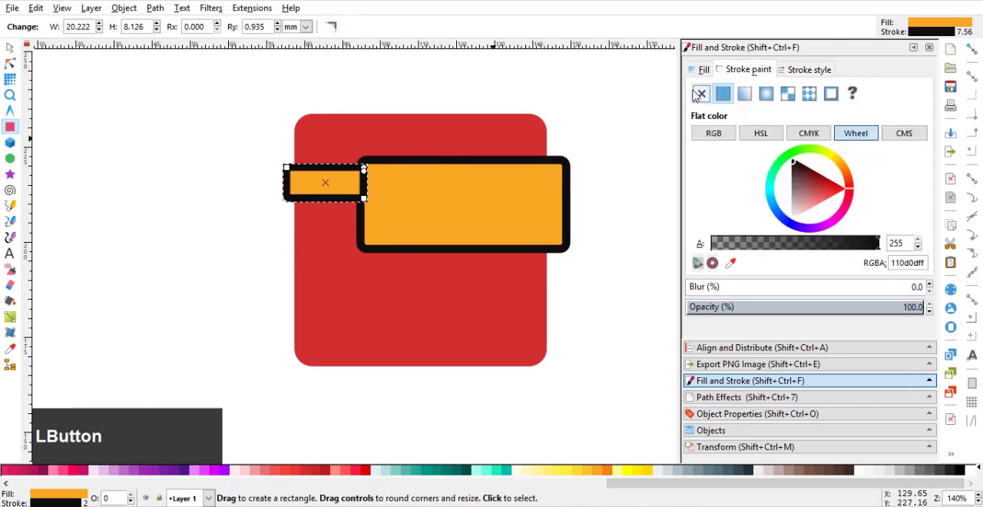
pyautogui.click(702, 93)
# Fill the strap rectangle with the black sampled from the goggles' outline
pyautogui.click(702, 70)
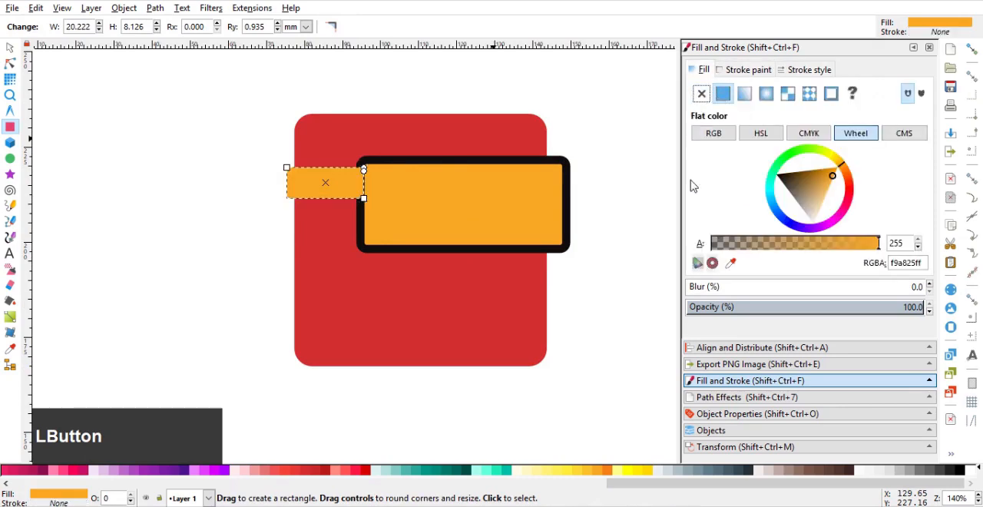
pyautogui.click(730, 263)
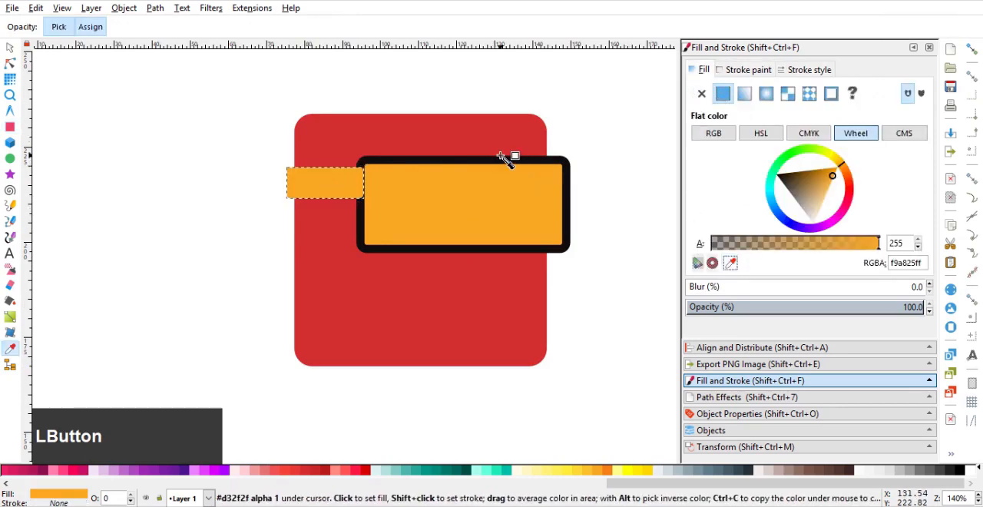
pyautogui.click(500, 159)
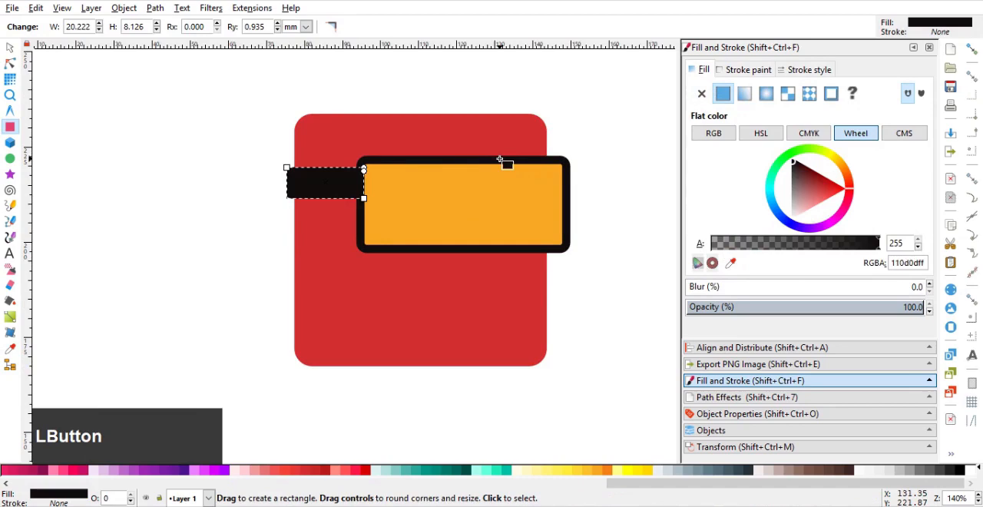
pyautogui.click(12, 47)
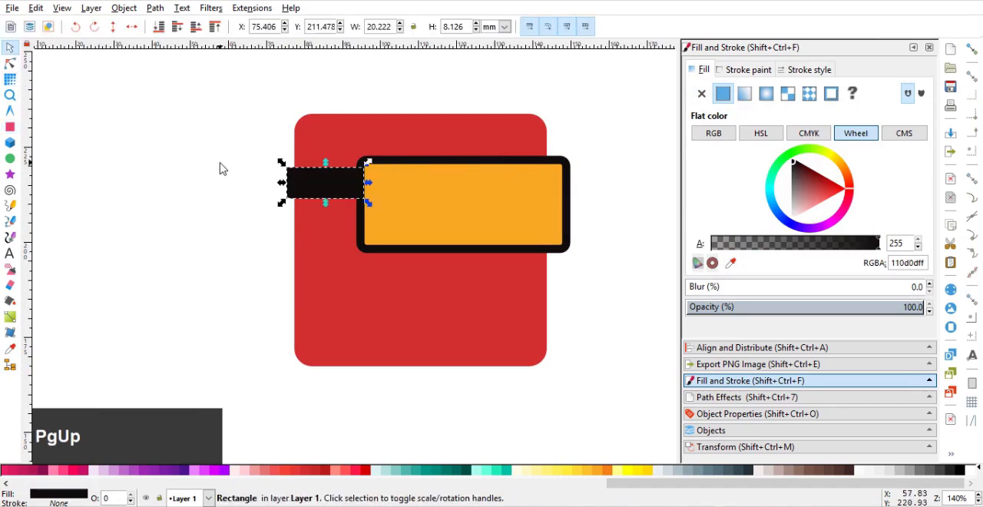
pyautogui.click(252, 259)
pyautogui.keyDown('ctrl'); pyautogui.scroll(-1, 365, 211); pyautogui.keyUp('ctrl')
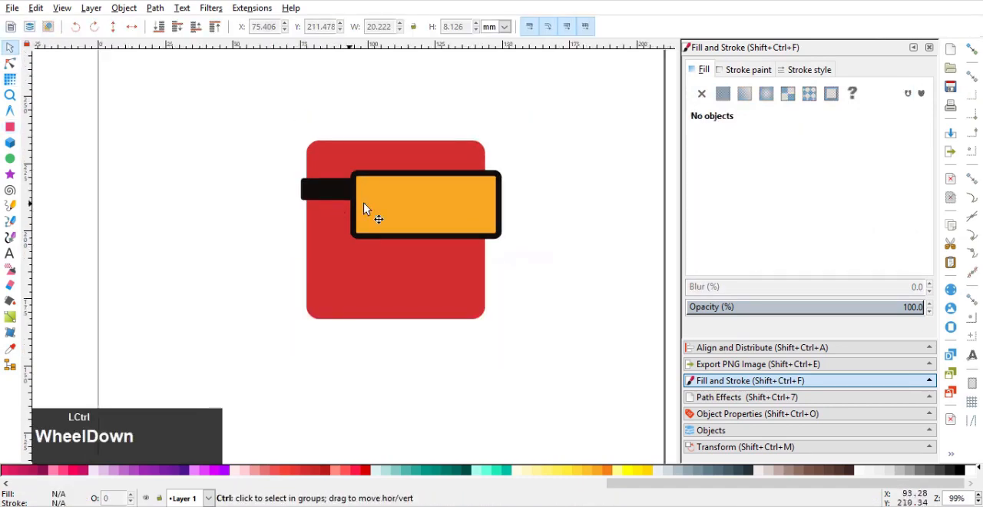
# Draw a rectangle about 9.6 by 17.4 mm across the goggles' lower edge for the nose notch
pyautogui.click(401, 235)
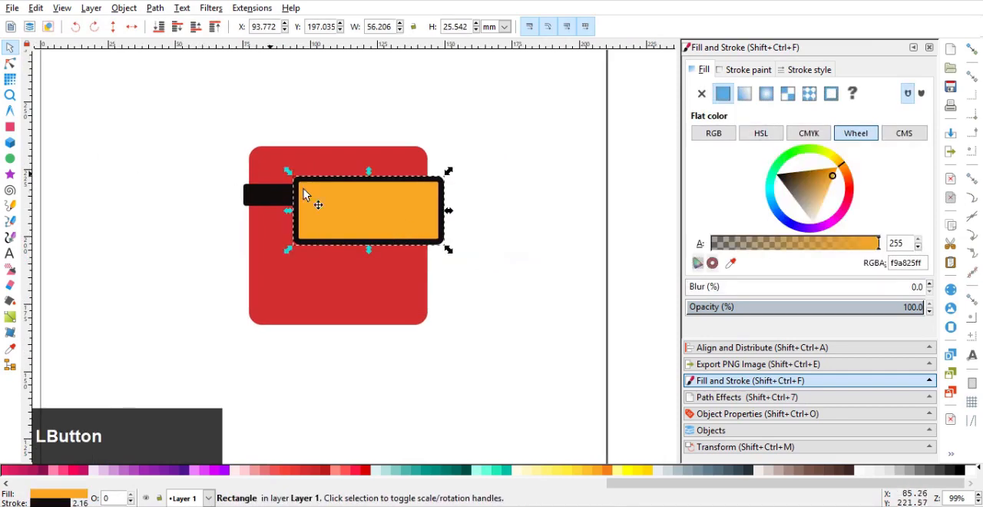
pyautogui.keyDown('ctrl'); pyautogui.scroll(1, 395, 213); pyautogui.keyUp('ctrl')
pyautogui.click(10, 126)
pyautogui.keyDown('ctrl'); pyautogui.scroll(1, 366, 240); pyautogui.keyUp('ctrl')
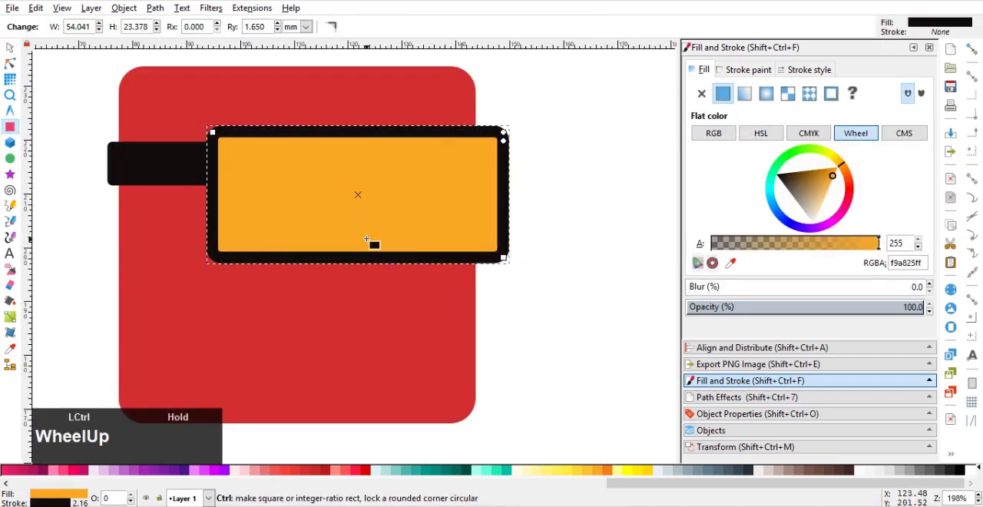
pyautogui.moveTo(371, 213); pyautogui.dragTo(422, 307)
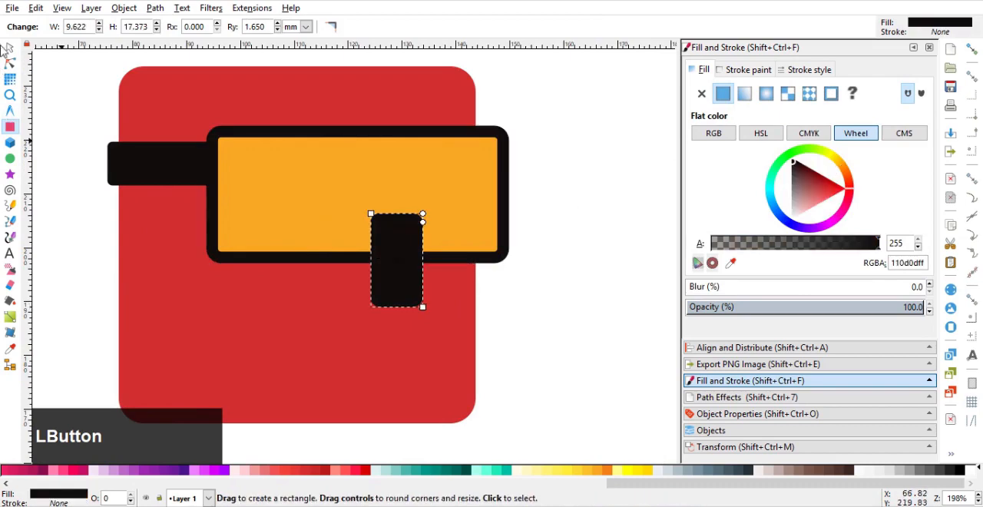
# Convert the notch rectangle to a path and spread its bottom corner nodes outward into a trapezoid
pyautogui.click(10, 64)
pyautogui.hotkey('ctrl', 'shift', 'c')
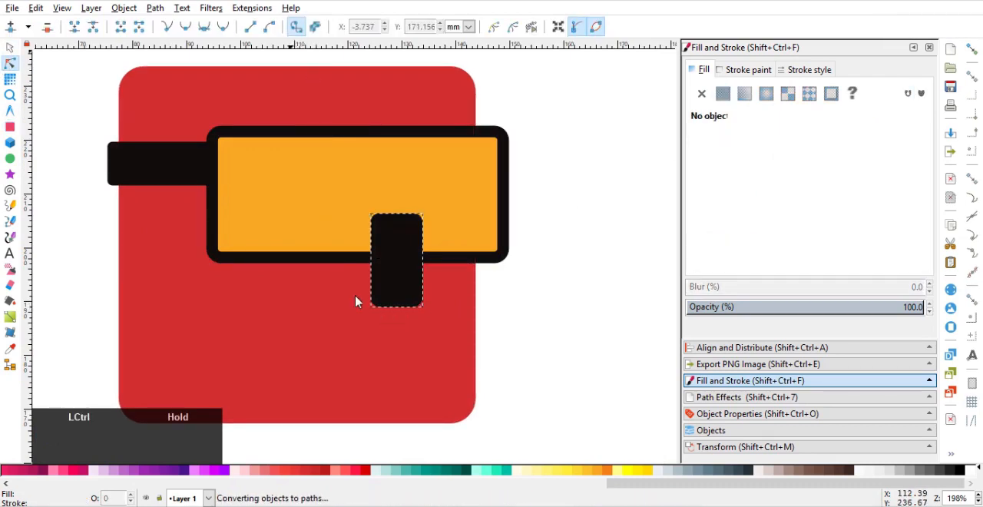
pyautogui.moveTo(355, 285); pyautogui.dragTo(354, 311)
pyautogui.keyDown('ctrl'); pyautogui.scroll(2, 392, 311); pyautogui.keyUp('ctrl')
pyautogui.moveTo(478, 274); pyautogui.dragTo(465, 290)
pyautogui.scroll(-2, 509, 266)
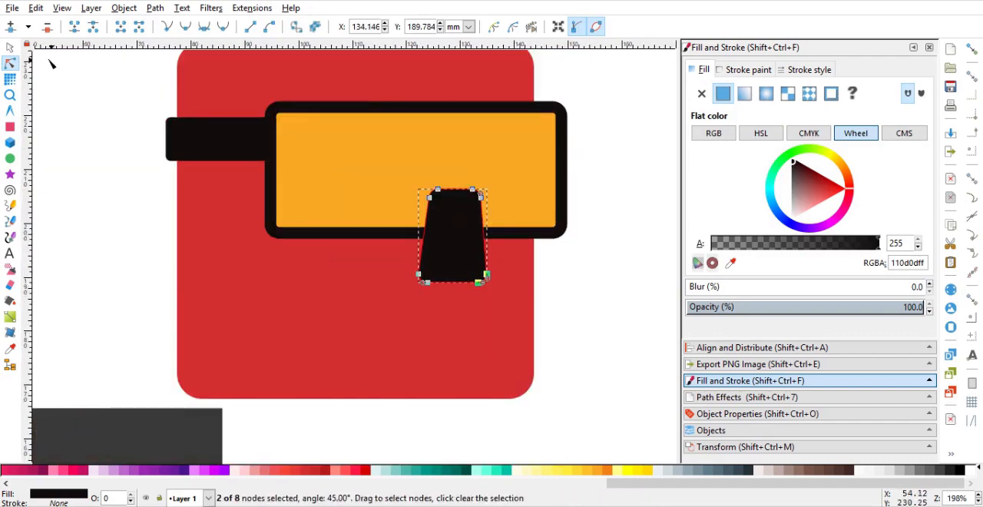
# Subtract the trapezoid from the yellow goggles to cut out the nose notch
pyautogui.click(10, 50)
pyautogui.keyDown('shift'); pyautogui.click(356, 192); pyautogui.keyUp('shift')
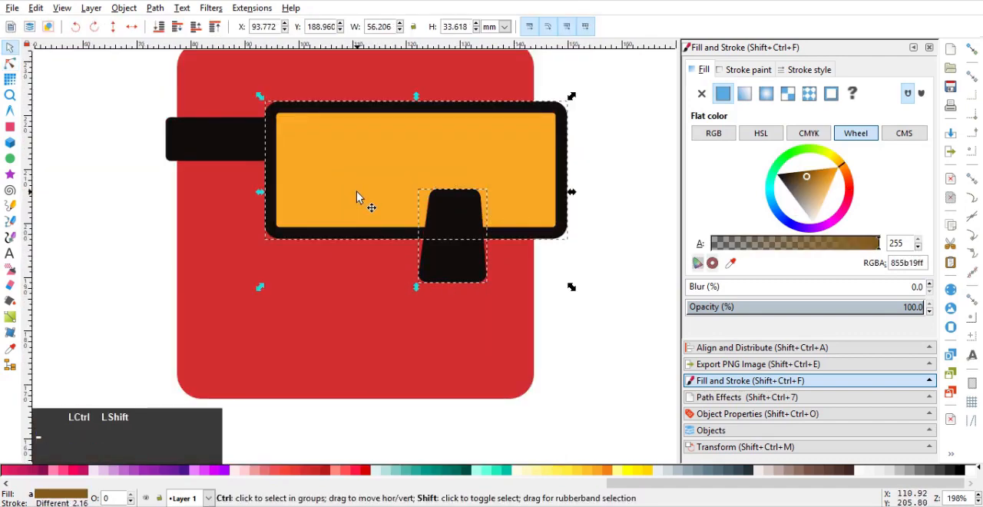
pyautogui.hotkey('ctrl', '-')
pyautogui.scroll(-3, 356, 191)
pyautogui.scroll(1, 430, 192)
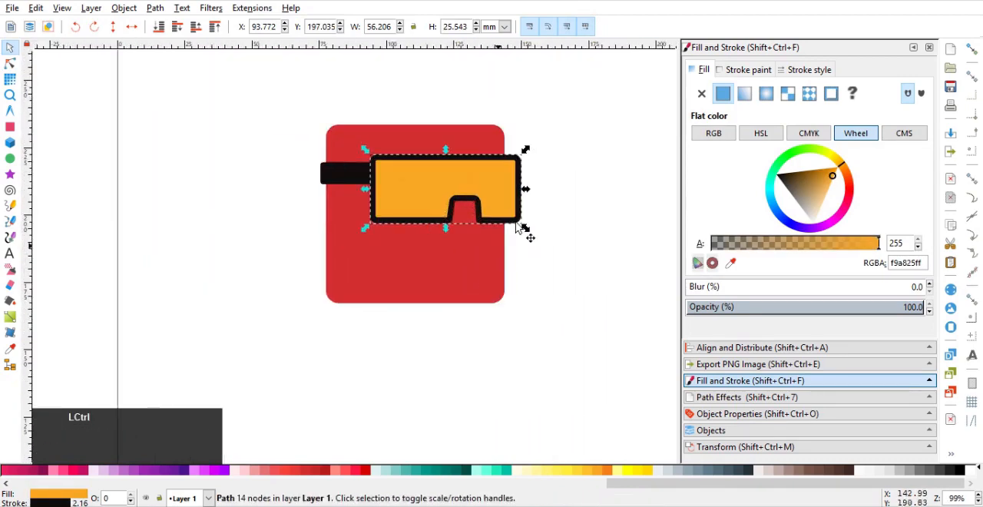
# Move the goggles and strap together straight down by about 6 mm on the red square
pyautogui.moveTo(578, 132); pyautogui.dragTo(268, 248)
pyautogui.moveTo(393, 192); pyautogui.dragTo(391, 204)
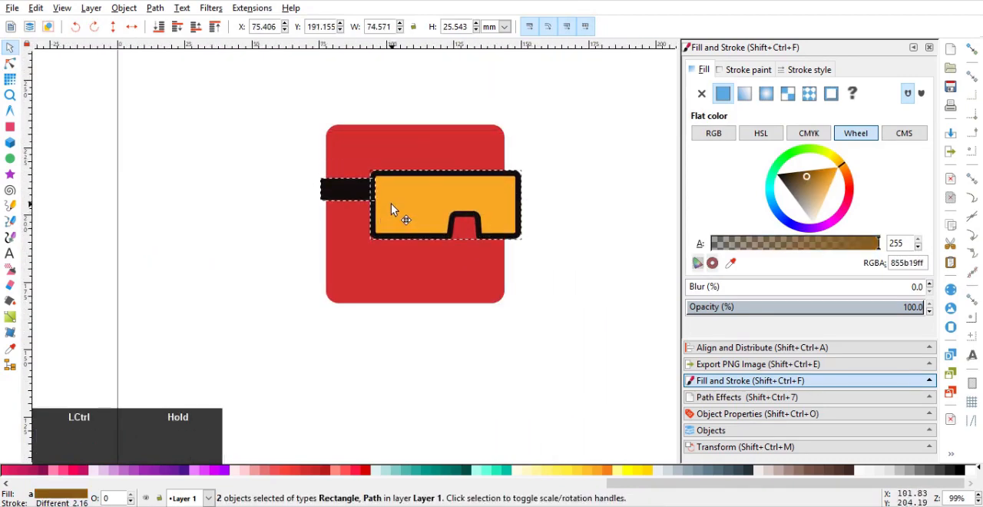
pyautogui.click(584, 281)
# Duplicate the red square, shift the copy up, scale it to about 81 mm square, and darken its fill to 951717
pyautogui.click(460, 275)
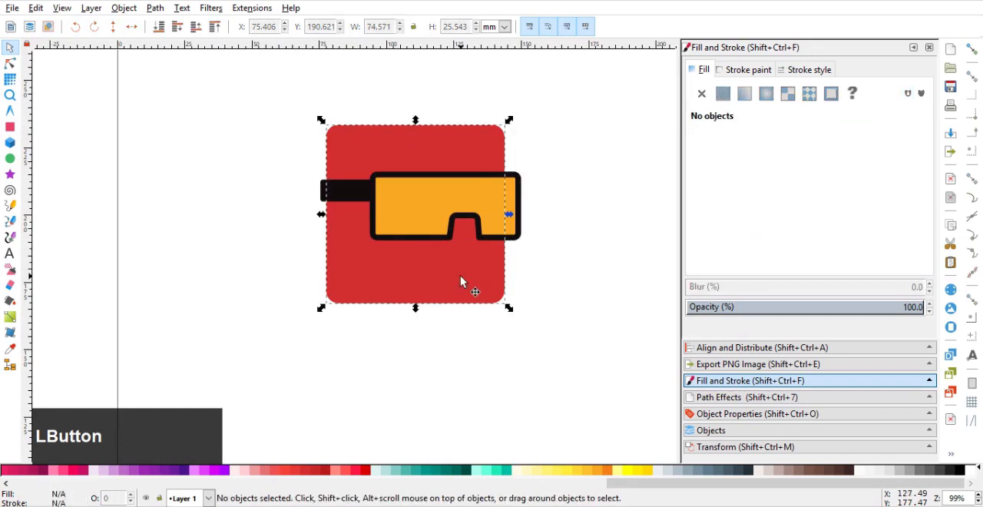
pyautogui.moveTo(459, 278); pyautogui.dragTo(460, 213)
pyautogui.scroll(-2, 453, 194)
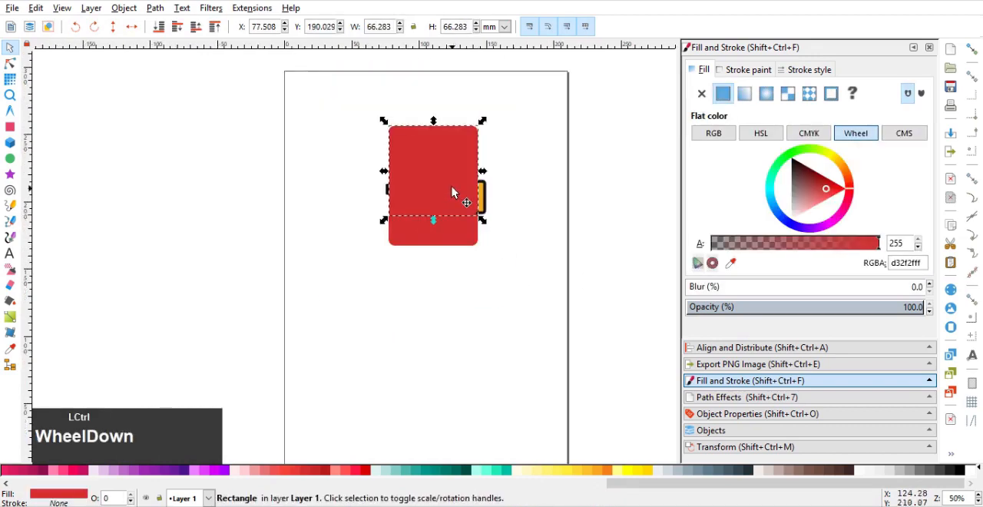
pyautogui.moveTo(480, 122); pyautogui.dragTo(504, 115)
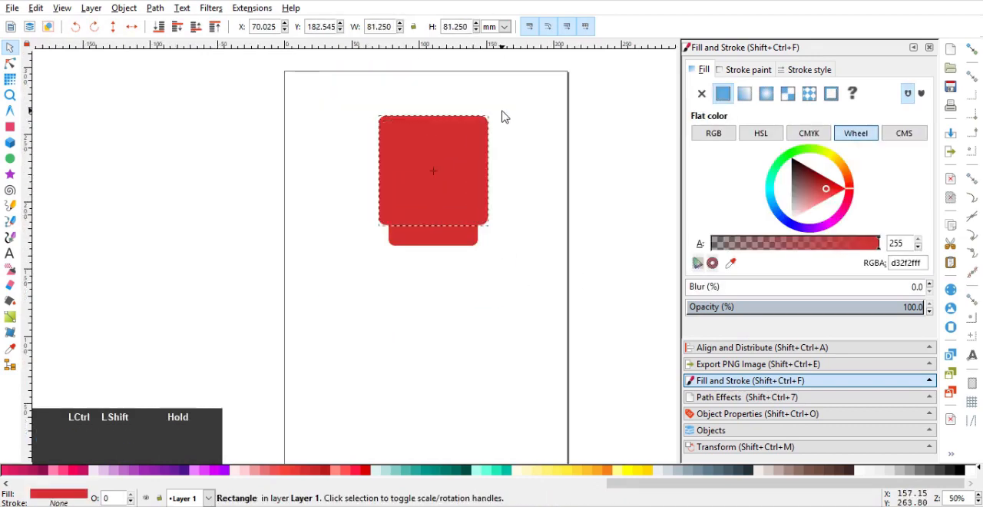
pyautogui.click(819, 178)
pyautogui.scroll(1, 449, 233)
# Intersect the dark square with a duplicate of the red square and stack the result just above the red square, behind the goggles
pyautogui.click(456, 246)
pyautogui.hotkey('ctrl', 'd')
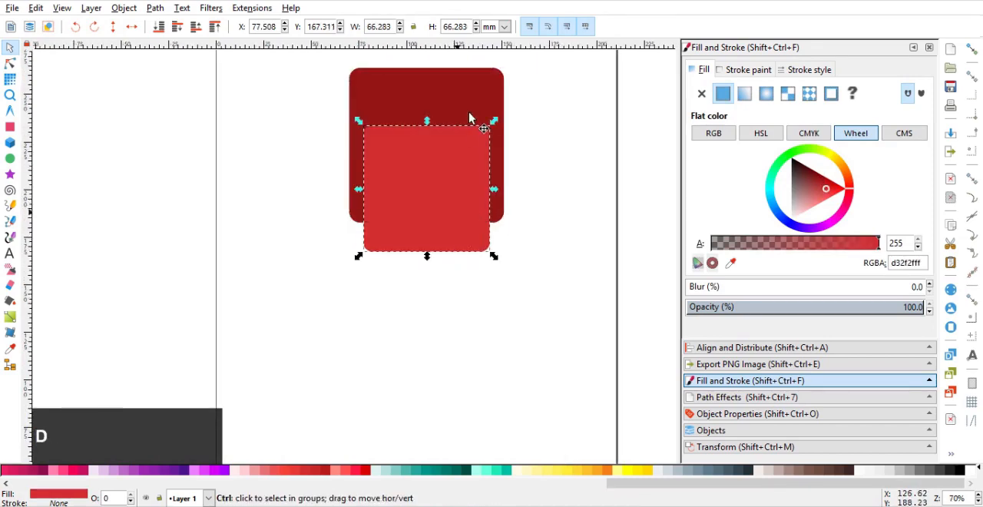
pyautogui.keyDown('shift'); pyautogui.click(471, 92); pyautogui.keyUp('shift')
pyautogui.hotkey('ctrl', '*')
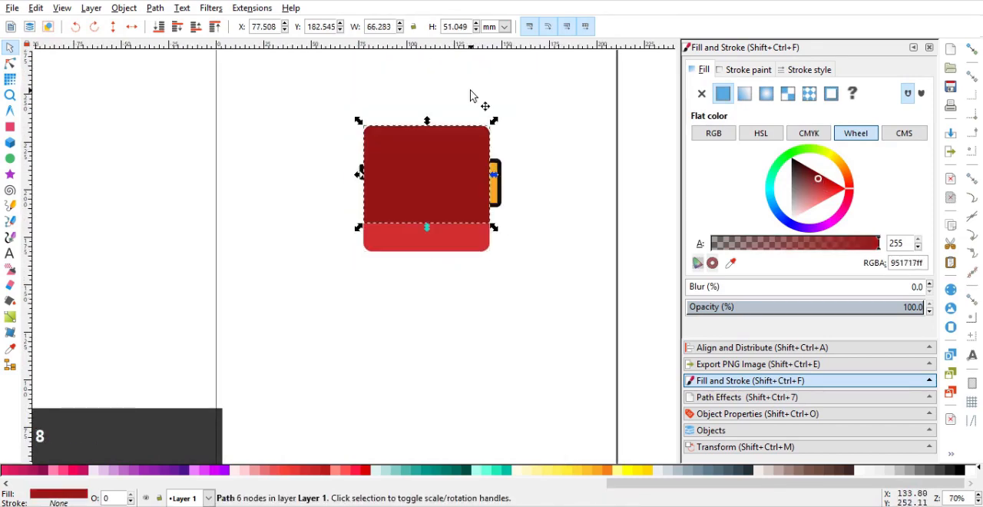
pyautogui.press('End')
pyautogui.press('pageup')
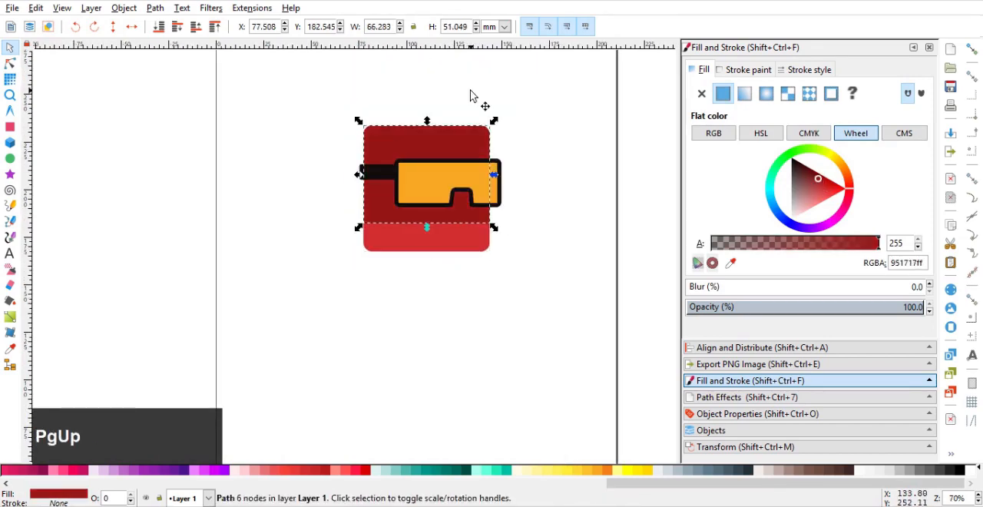
# Raise the dark red shape's two bottom nodes to the strap's level, making it about 25.3 mm high
pyautogui.click(10, 63)
pyautogui.moveTo(494, 198); pyautogui.dragTo(303, 255)
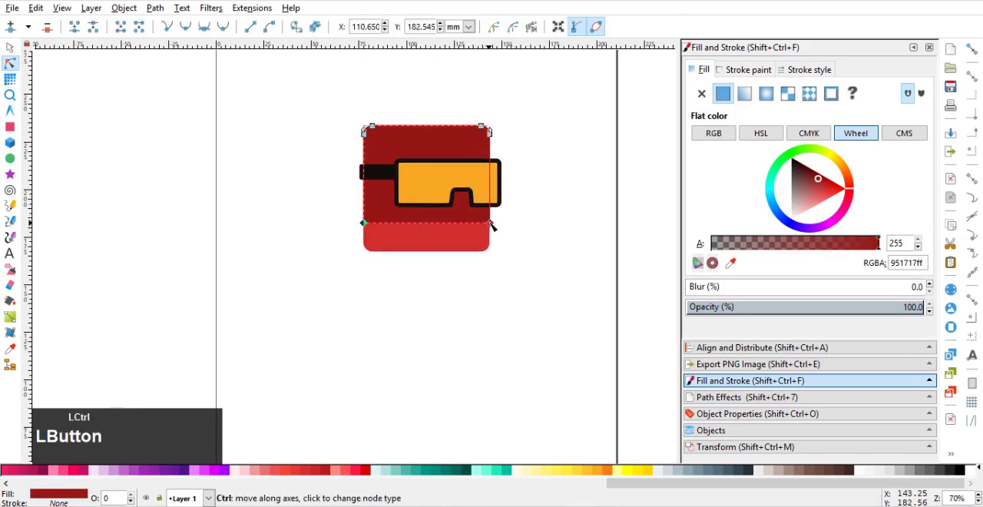
pyautogui.moveTo(492, 224); pyautogui.dragTo(490, 174)
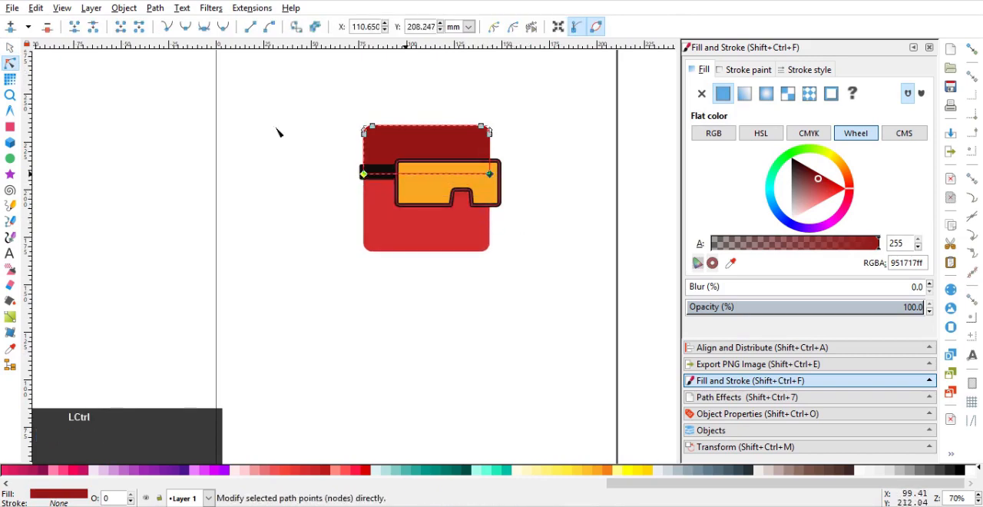
pyautogui.click(10, 49)
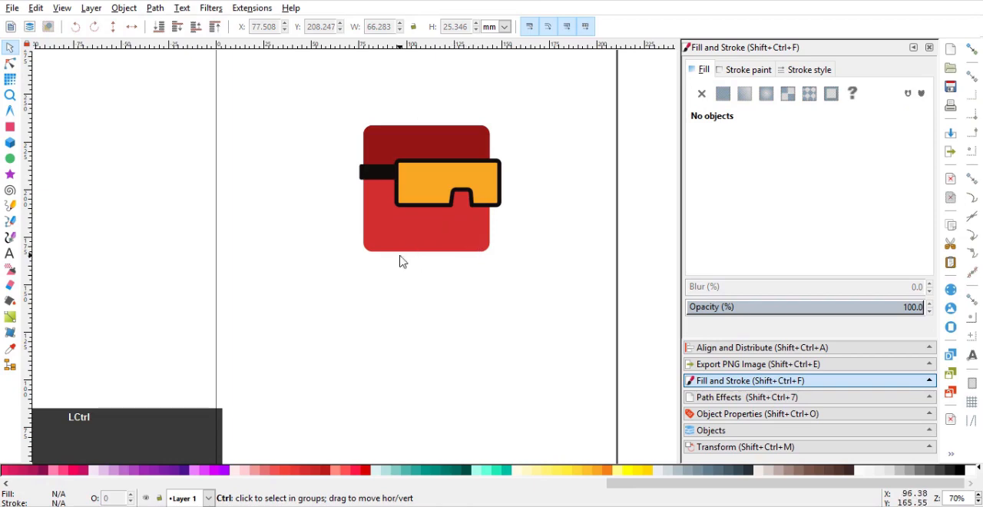
pyautogui.moveTo(478, 260); pyautogui.dragTo(444, 290)
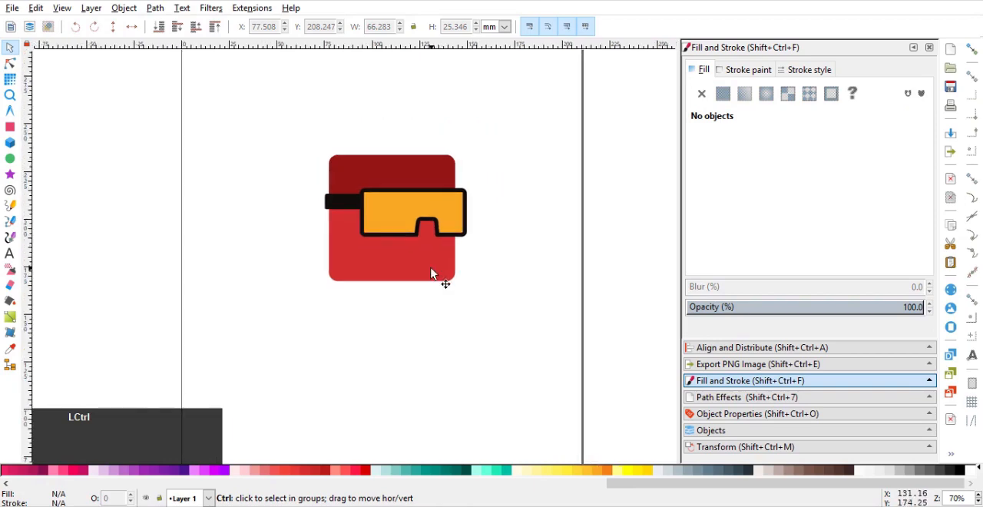
pyautogui.scroll(1, 432, 274)
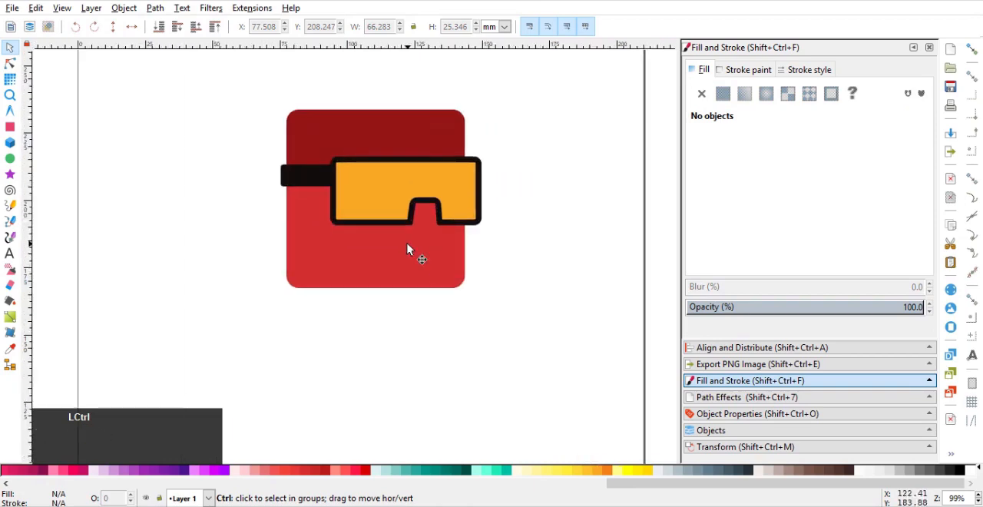
# Draw a narrow upright rectangle about 9.9 × 24.3 mm beside the red head and fill it with the strap's black, 110d0d
pyautogui.click(10, 128)
pyautogui.moveTo(187, 196); pyautogui.dragTo(254, 232)
pyautogui.moveTo(254, 175); pyautogui.dragTo(280, 239)
pyautogui.click(731, 263)
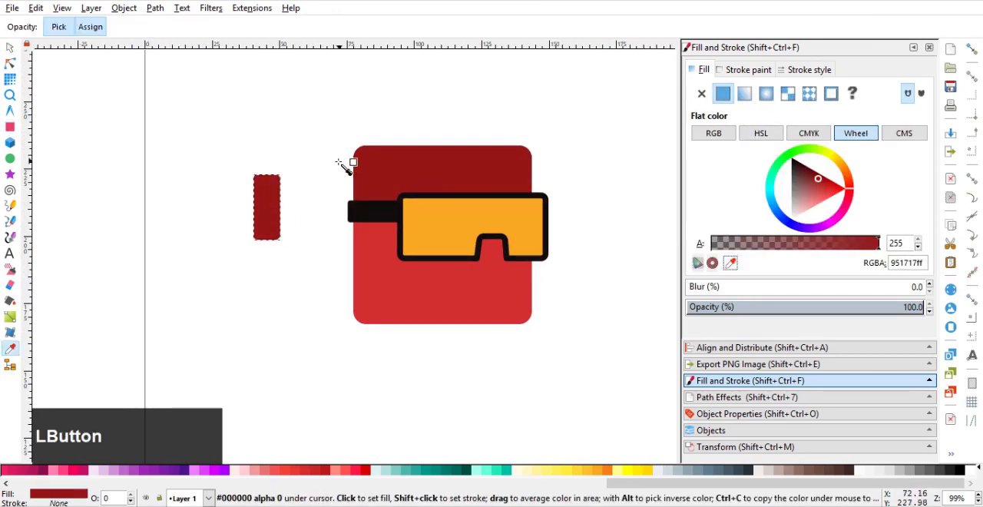
pyautogui.click(363, 209)
pyautogui.moveTo(311, 214); pyautogui.dragTo(403, 228)
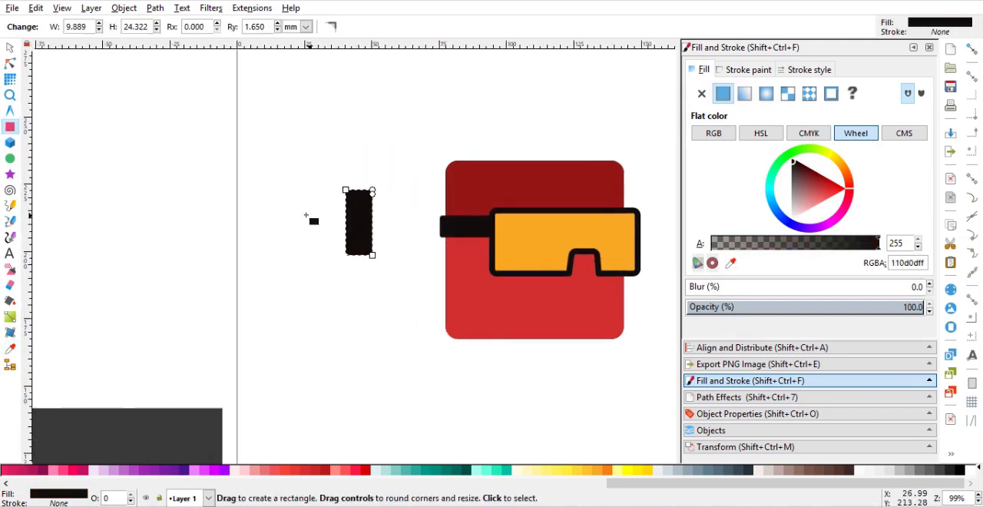
# Draw a horizontal bar about 56.9 × 10.7 mm overlapping the upright black rectangle, fill it with f5f5f5, and send it to the back
pyautogui.moveTo(196, 187); pyautogui.dragTo(339, 224)
pyautogui.press('s')
pyautogui.scroll(2, 329, 198)
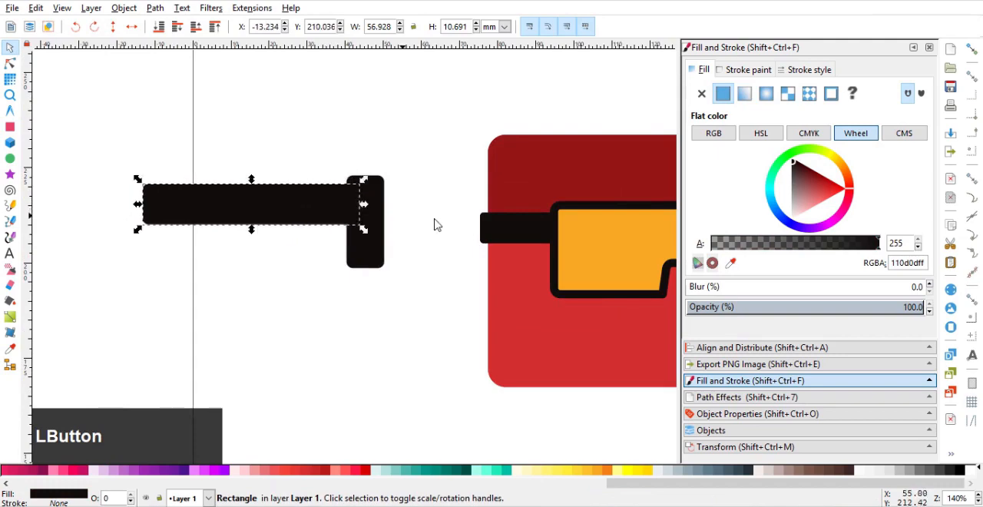
pyautogui.click(874, 472)
pyautogui.press('End')
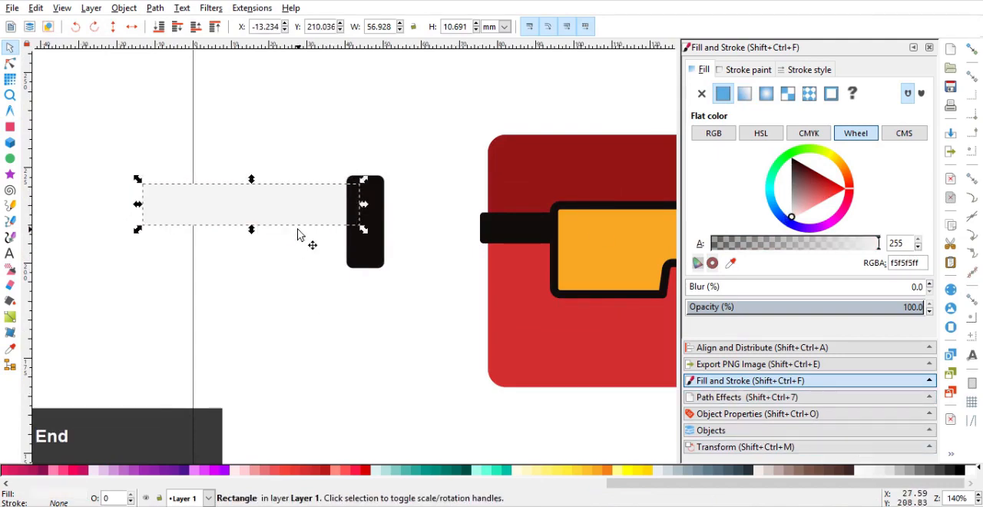
# Duplicate the light bar twice and stack the copies straight below it with small gaps
pyautogui.press('ctrl')
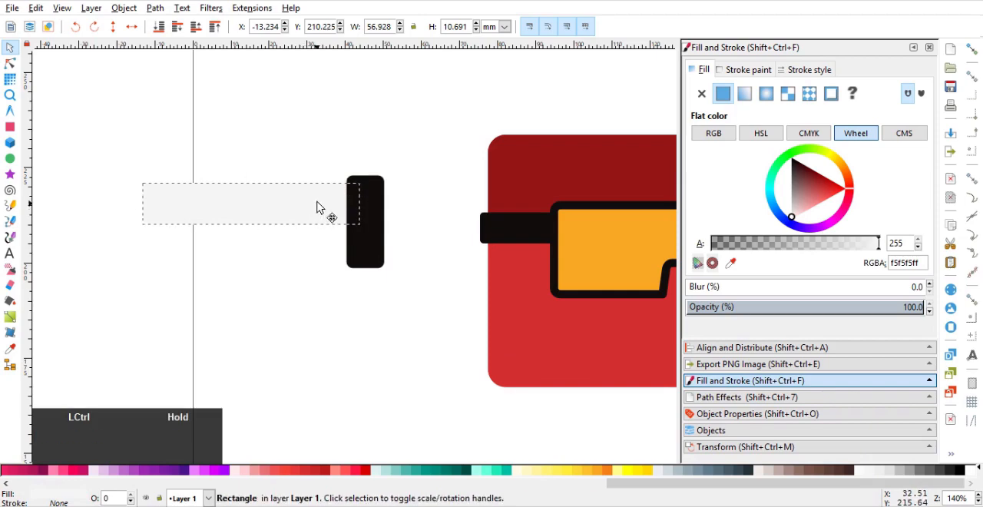
pyautogui.moveTo(318, 212); pyautogui.dragTo(319, 296)
pyautogui.hotkey('ctrl', 'd')
pyautogui.scroll(-1, 354, 269)
pyautogui.moveTo(356, 269); pyautogui.dragTo(407, 255)
pyautogui.scroll(1, 407, 255)
# Squash the three light bars together to a combined height of about 21.5 mm, within the black rectangle's height
pyautogui.keyDown('shift'); pyautogui.click(370, 226); pyautogui.keyUp('shift')
pyautogui.keyDown('shift'); pyautogui.click(365, 196); pyautogui.keyUp('shift')
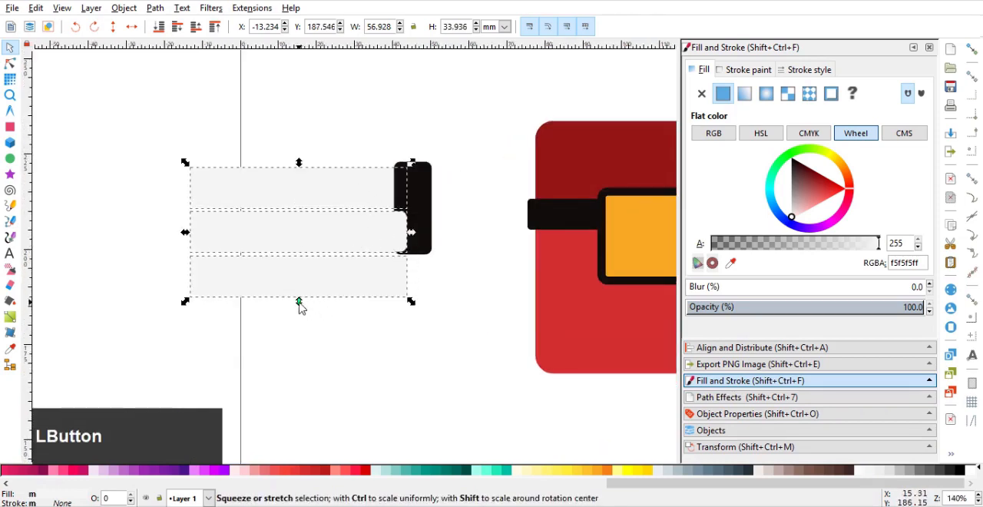
pyautogui.moveTo(301, 305); pyautogui.dragTo(315, 261)
pyautogui.scroll(2, 369, 230)
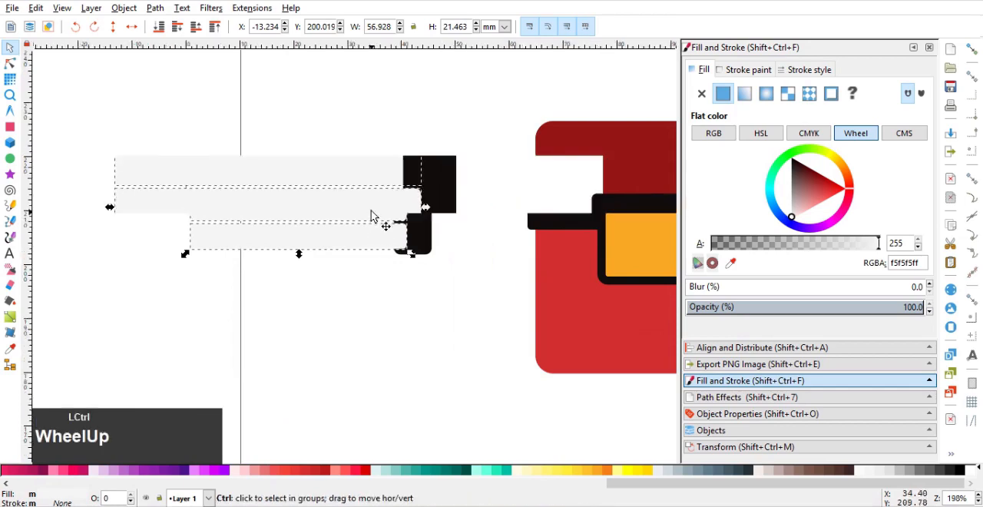
# Try to adjust the corner rounding of the top light bar with its rounding handle
pyautogui.click(10, 63)
pyautogui.keyDown('ctrl'); pyautogui.scroll(-1, 213, 149); pyautogui.keyUp('ctrl')
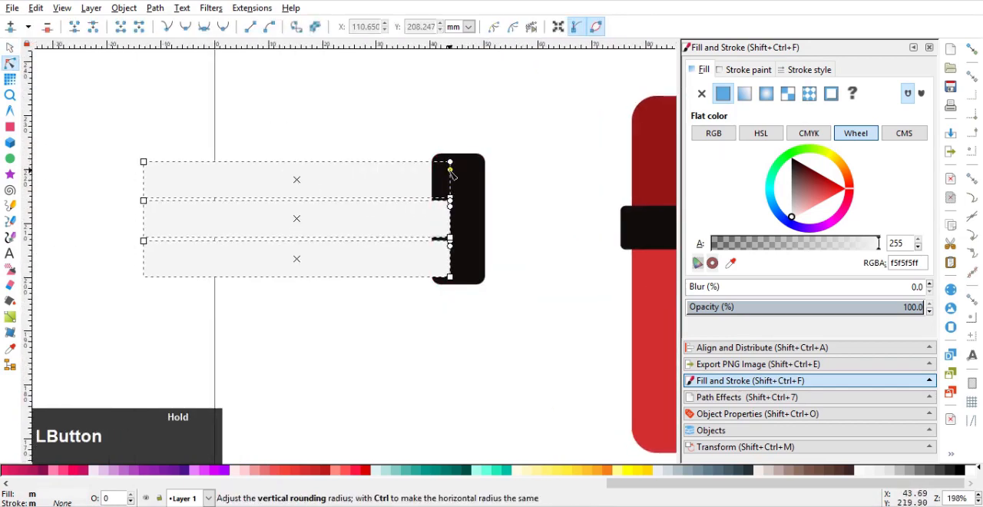
pyautogui.hotkey('ctrl', 'z')
pyautogui.click(10, 48)
pyautogui.keyDown('ctrl'); pyautogui.scroll(-1, 277, 159); pyautogui.keyUp('ctrl')
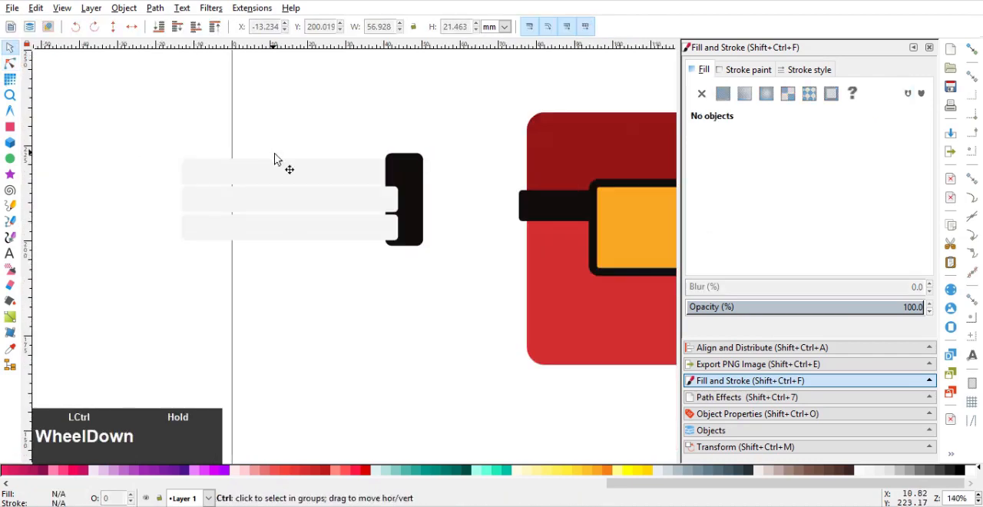
# Send the two lower light bars behind the black rectangle and distribute all three light bars evenly in the vertical direction
pyautogui.click(381, 201)
pyautogui.keyDown('shift'); pyautogui.click(362, 231); pyautogui.keyUp('shift')
pyautogui.press('End')
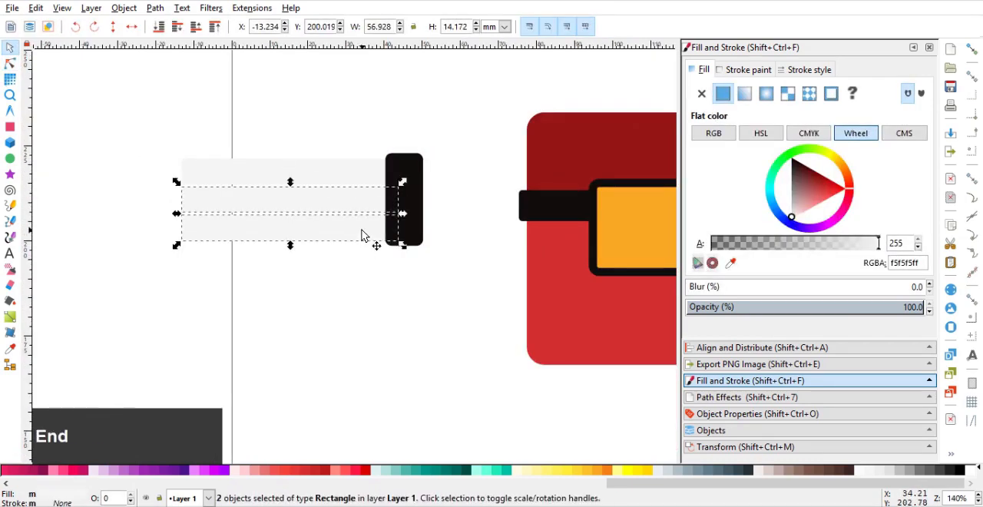
pyautogui.press('ctrl')
pyautogui.keyDown('shift'); pyautogui.click(333, 178); pyautogui.keyUp('shift')
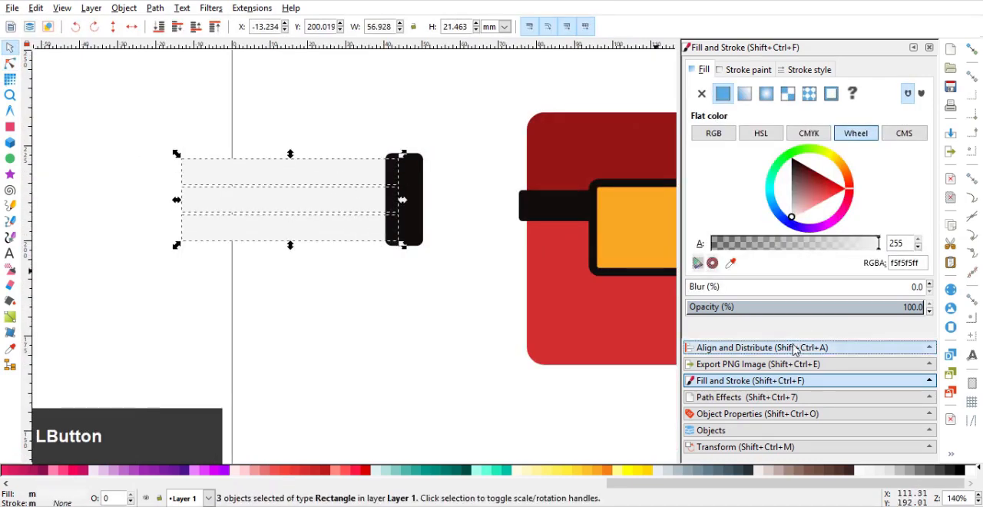
pyautogui.click(811, 348)
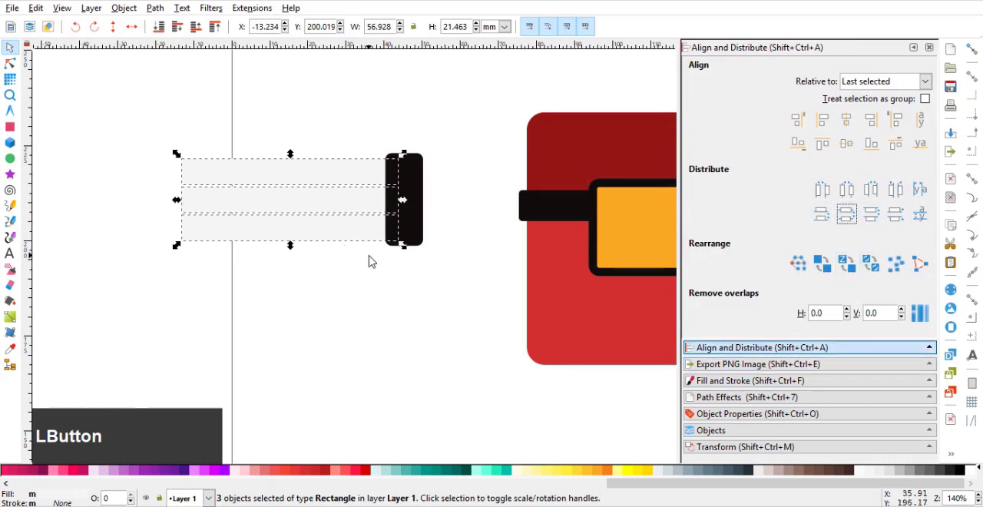
# Convert the three light bars and the upright black rectangle to paths
pyautogui.press('ctrl')
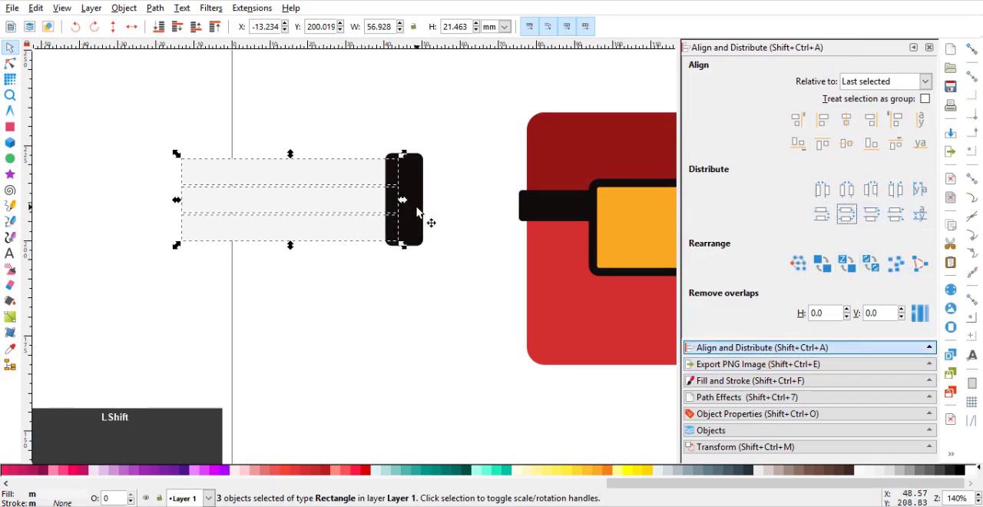
pyautogui.keyDown('shift'); pyautogui.click(417, 211); pyautogui.keyUp('shift')
pyautogui.press('ctrl')
pyautogui.middleClick(402, 199)
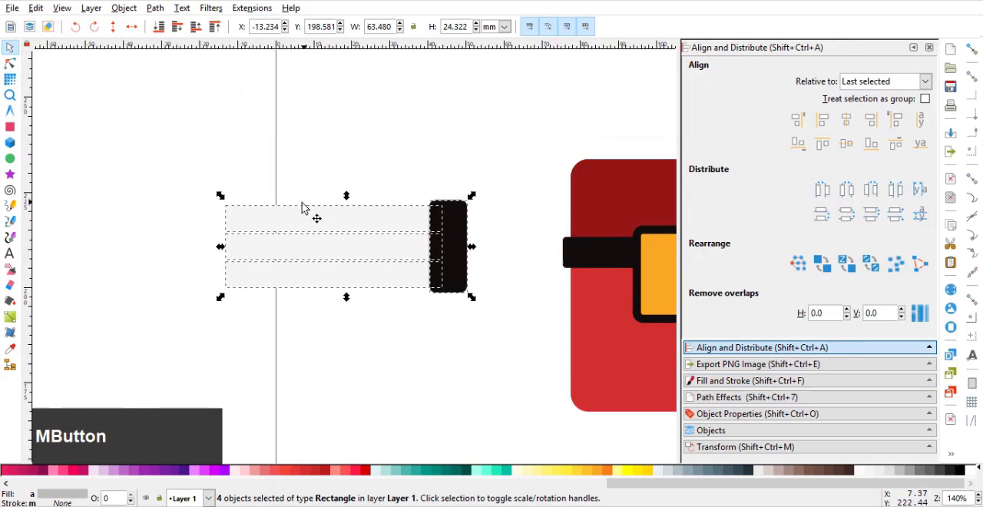
pyautogui.click(10, 63)
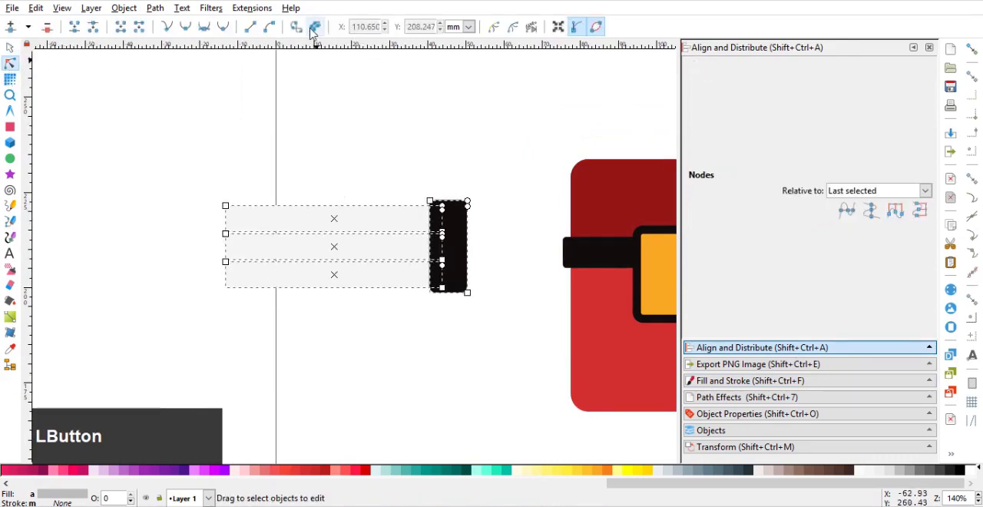
pyautogui.click(315, 27)
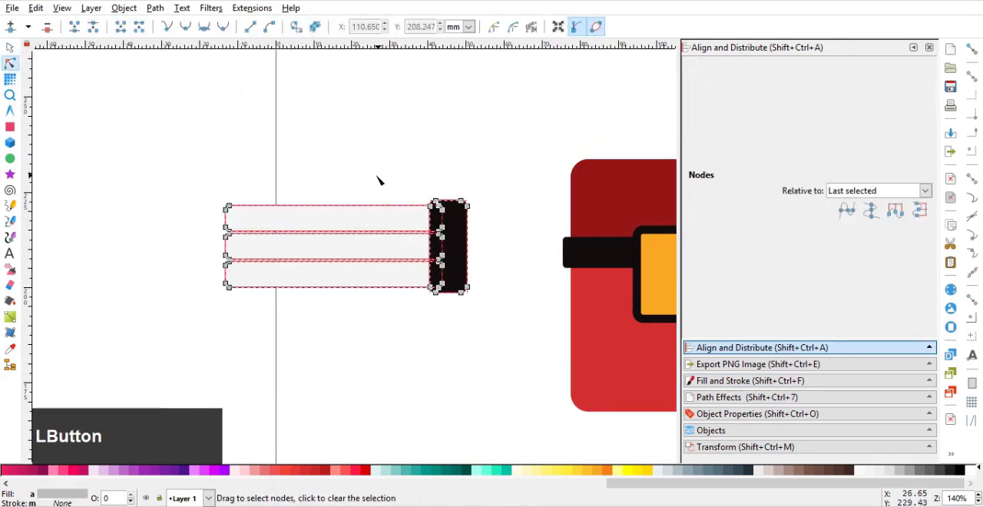
pyautogui.click(303, 185)
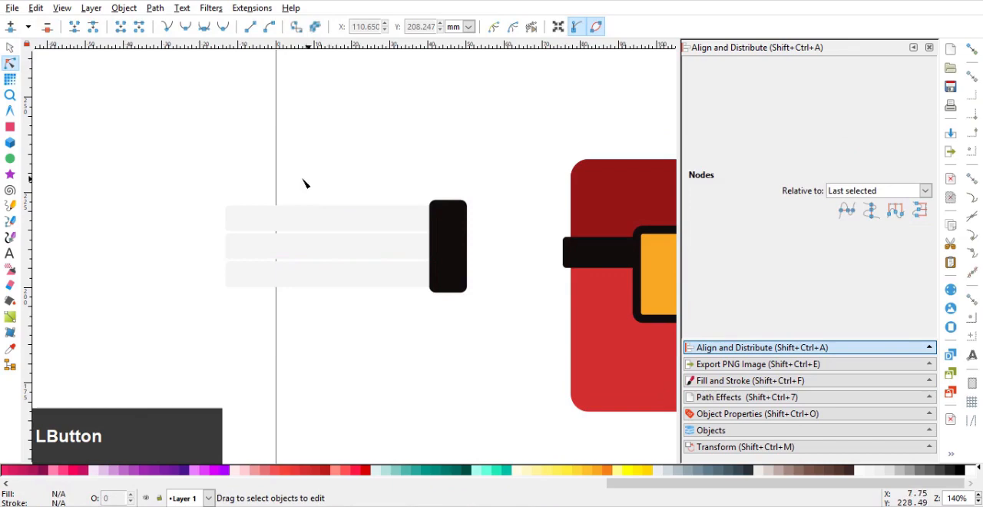
# Shorten the three light bars together from their left end, bringing that end to X about -8.5 mm
pyautogui.click(10, 47)
pyautogui.click(270, 219)
pyautogui.keyDown('shift'); pyautogui.click(270, 253); pyautogui.keyUp('shift')
pyautogui.keyDown('shift'); pyautogui.click(272, 276); pyautogui.keyUp('shift')
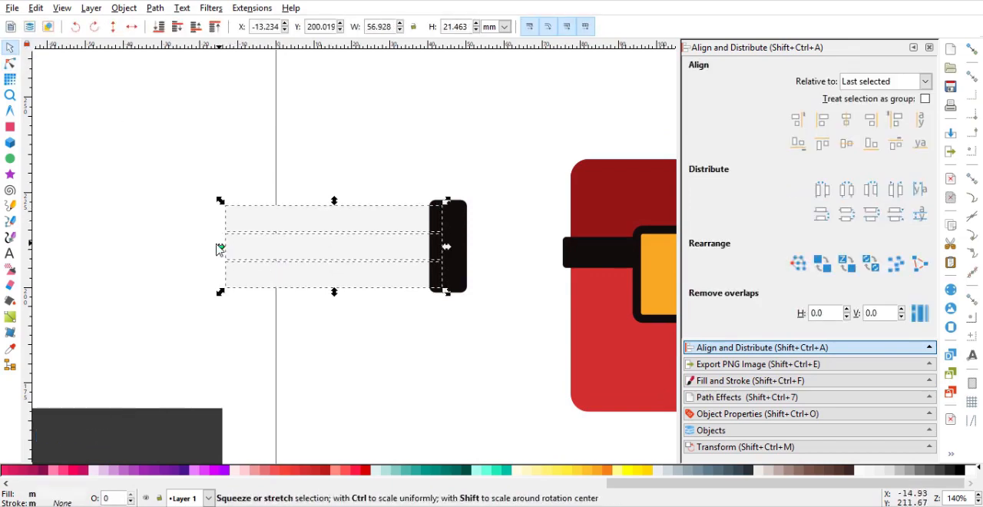
pyautogui.moveTo(220, 246); pyautogui.dragTo(238, 248)
# Narrow the upright black shape from its right side to about 8.6 mm wide
pyautogui.moveTo(198, 159); pyautogui.dragTo(495, 353)
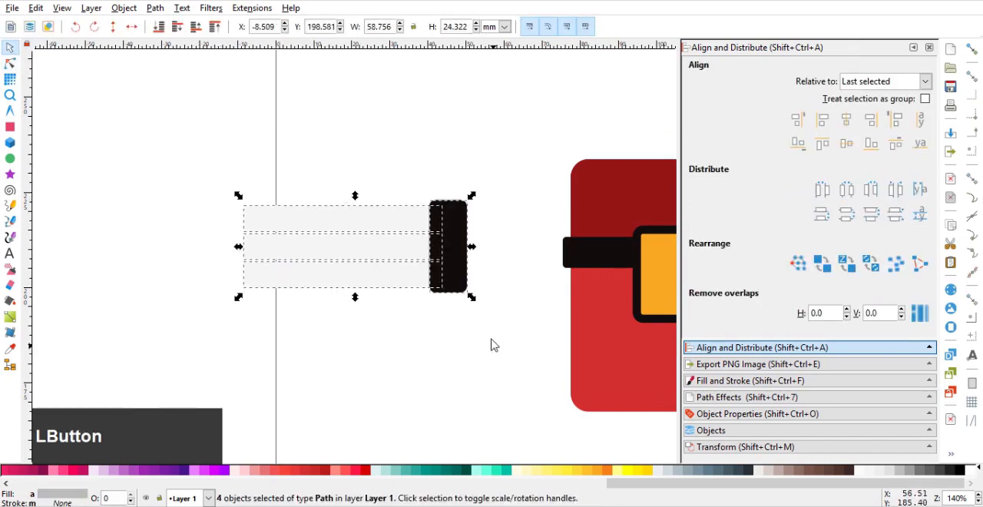
pyautogui.click(491, 247)
pyautogui.click(464, 254)
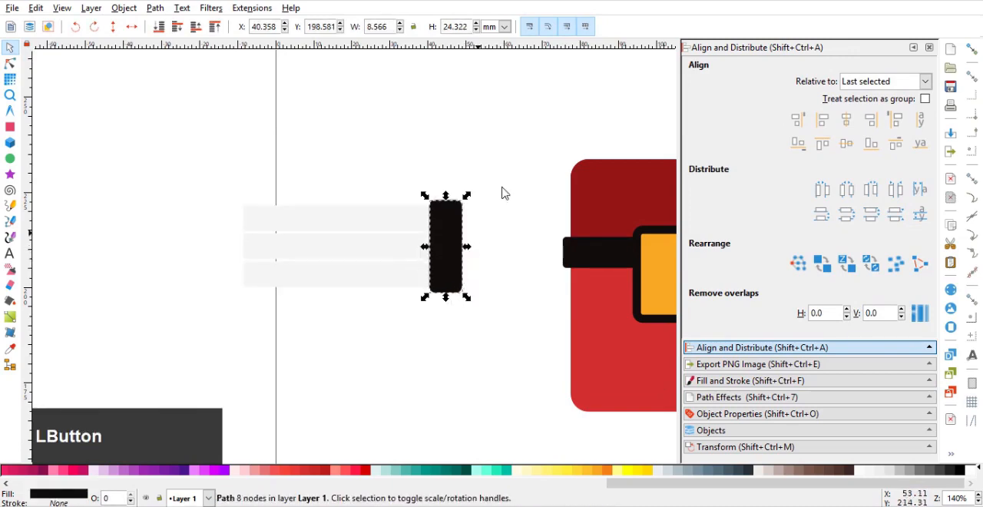
# Group the three light bars with the black end piece
pyautogui.moveTo(510, 166); pyautogui.dragTo(235, 332)
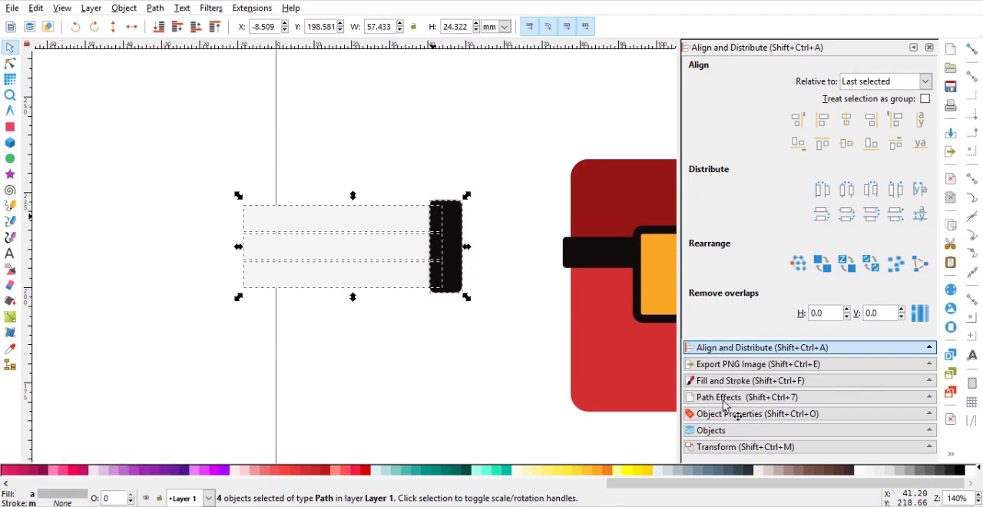
pyautogui.hotkey('ctrl', 'f')
pyautogui.click(487, 257)
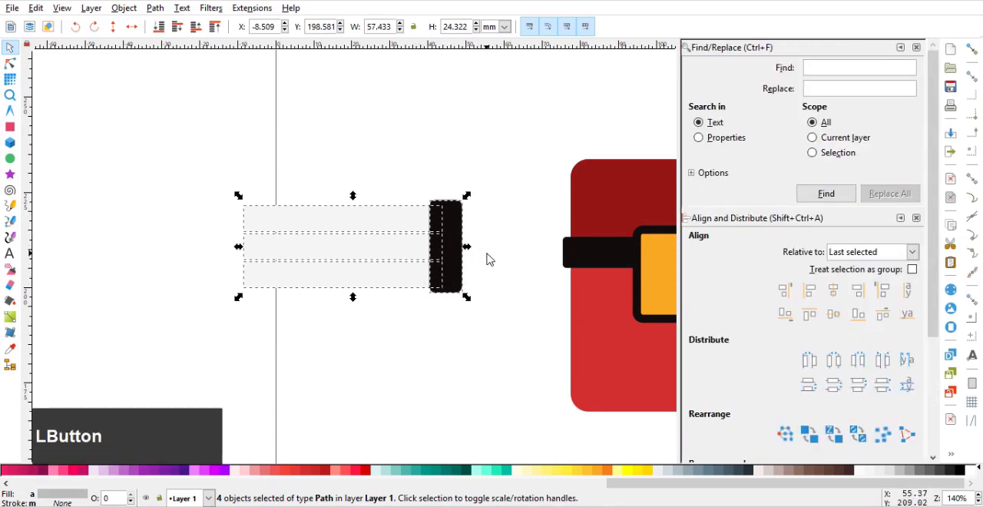
pyautogui.moveTo(508, 173); pyautogui.dragTo(300, 275)
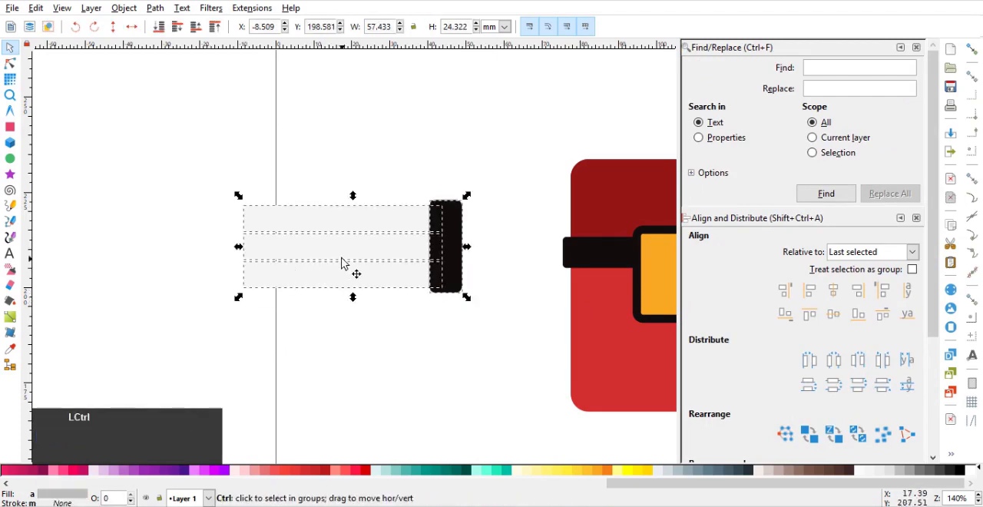
pyautogui.hotkey('ctrl', 'g')
pyautogui.scroll(-1, 867, 125)
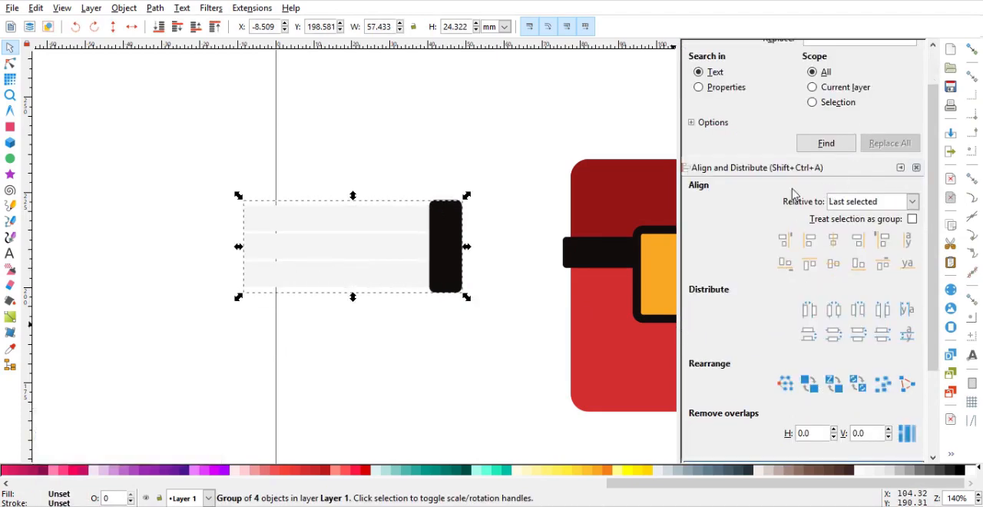
pyautogui.scroll(1, 795, 195)
pyautogui.click(916, 48)
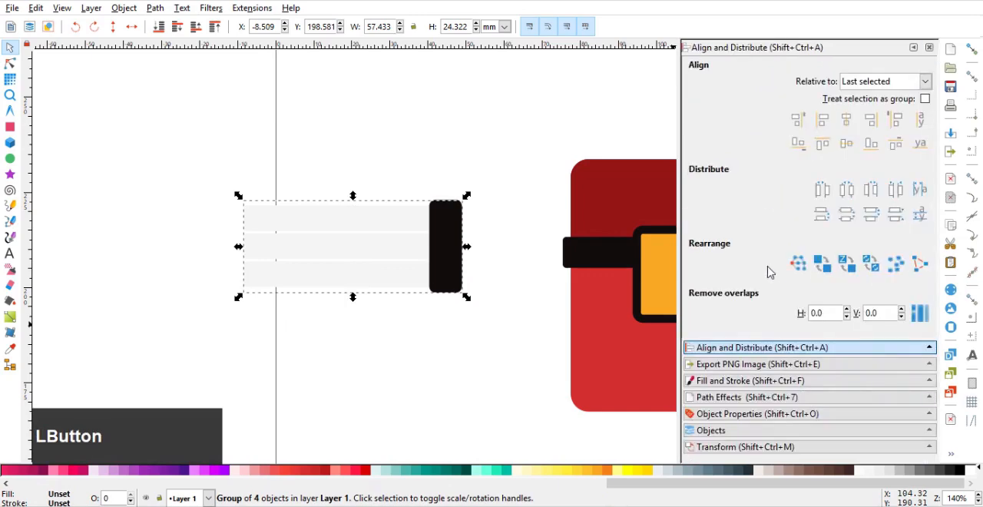
# Add a Bend path effect to the group of bars
pyautogui.click(741, 397)
pyautogui.click(696, 313)
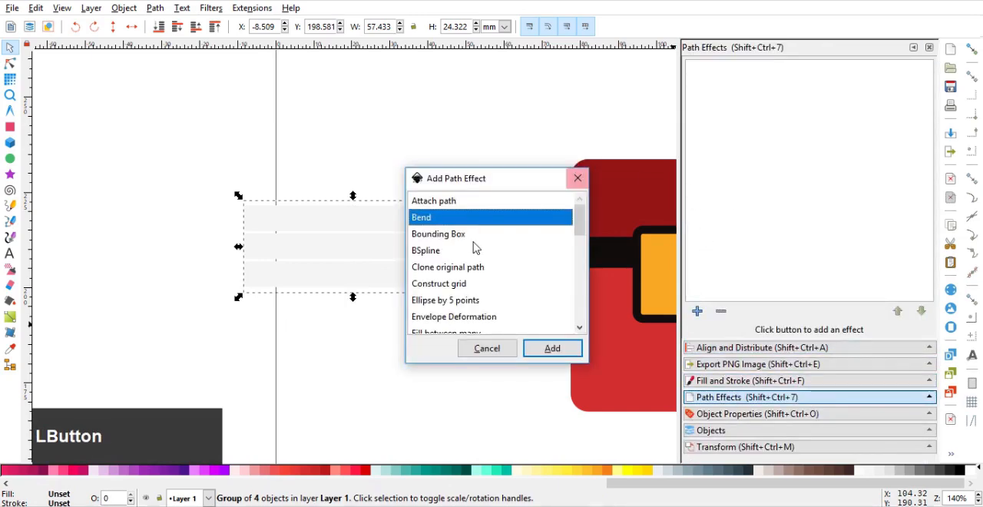
pyautogui.click(550, 348)
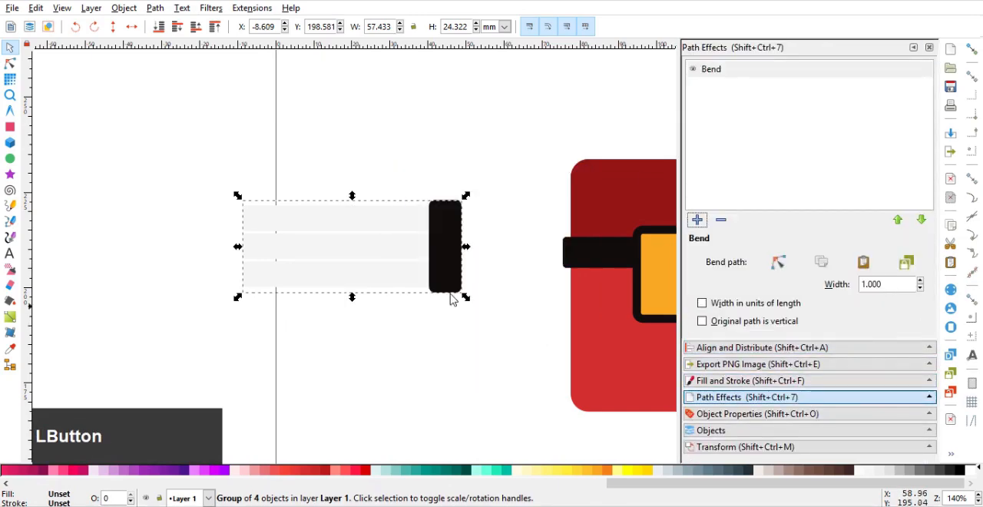
# Edit the bend path so the black end meets the goggles' strap and the light bars curve up and outward beyond the head's left edge
pyautogui.click(779, 262)
pyautogui.moveTo(244, 246); pyautogui.dragTo(356, 85)
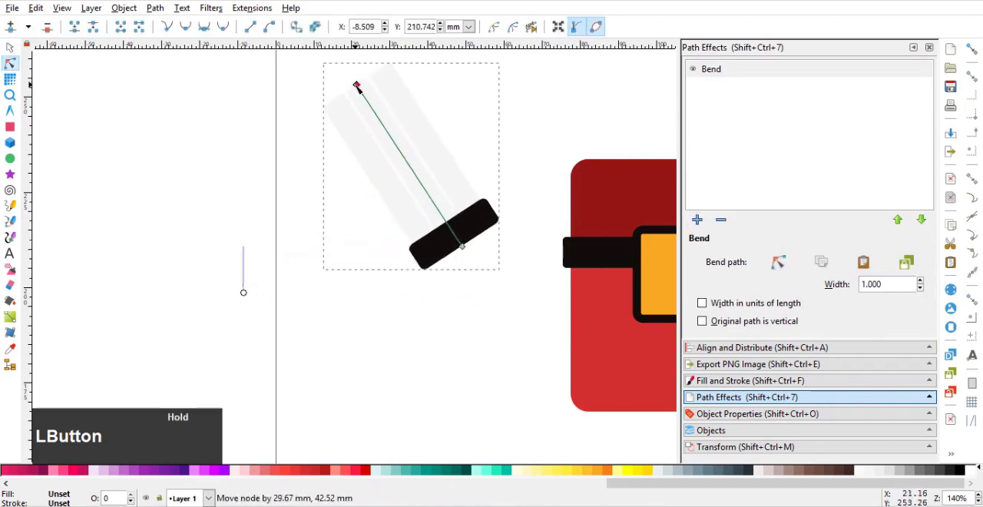
pyautogui.moveTo(461, 246); pyautogui.dragTo(620, 275)
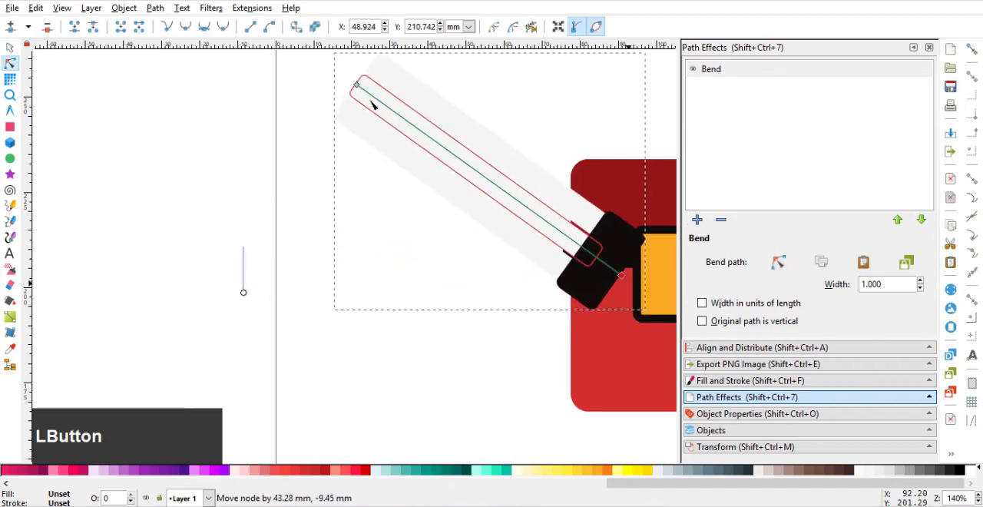
pyautogui.moveTo(357, 86); pyautogui.dragTo(508, 170)
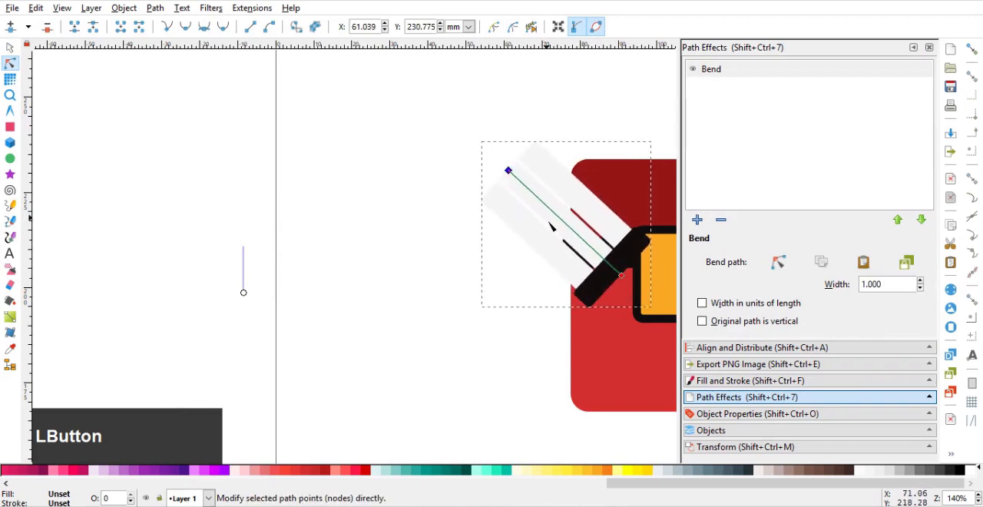
pyautogui.moveTo(572, 231)
pyautogui.mouseDown()
pyautogui.moveTo(554, 249)
pyautogui.moveTo(564, 238)
pyautogui.mouseUp()
pyautogui.moveTo(556, 285); pyautogui.dragTo(477, 286)
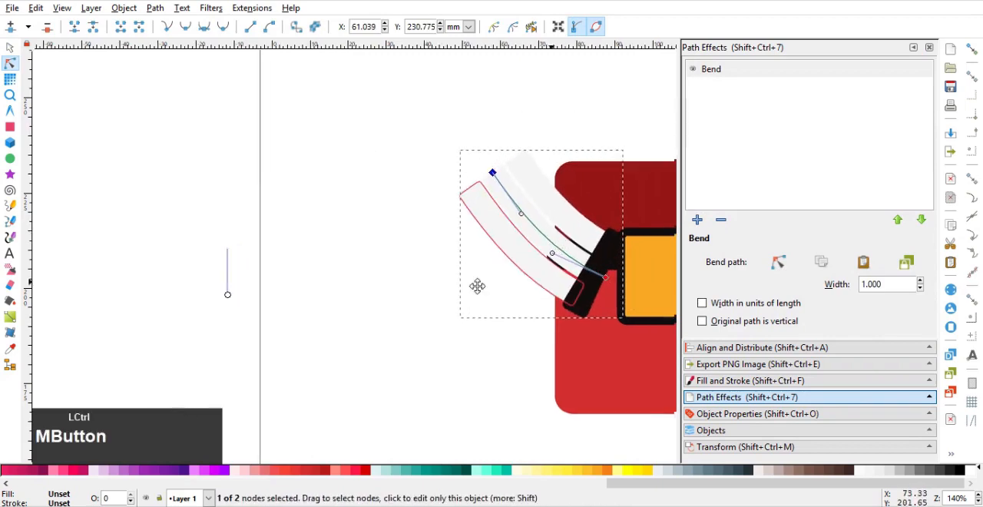
pyautogui.scroll(-1, 477, 286)
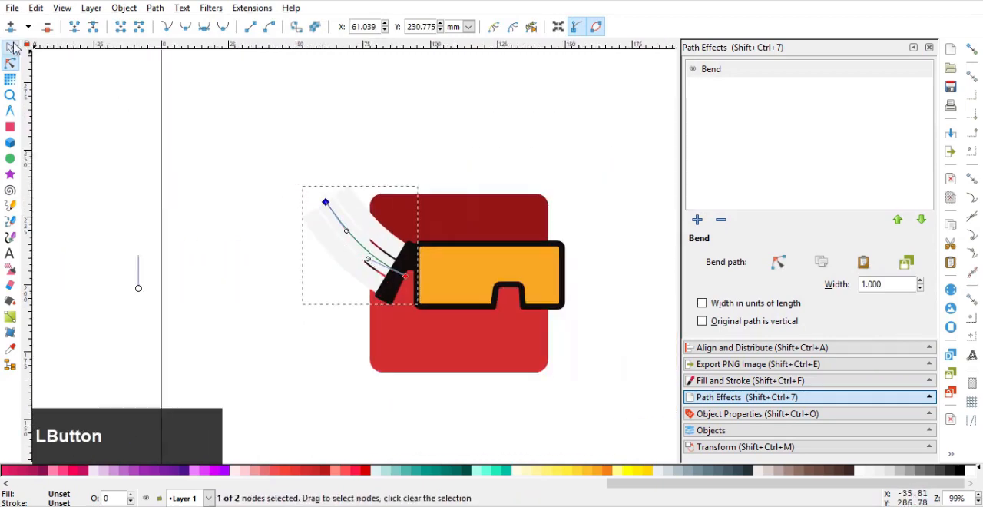
# Duplicate the bent group and place the copy behind the head and goggles, with its black end at the goggles' right edge
pyautogui.click(10, 47)
pyautogui.scroll(1, 369, 228)
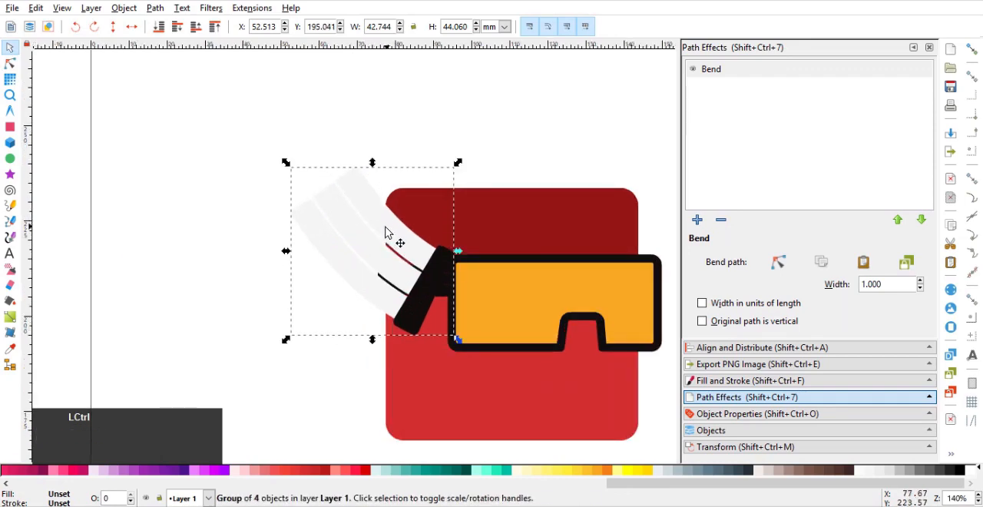
pyautogui.hotkey('ctrl', 'd')
pyautogui.moveTo(386, 233); pyautogui.dragTo(584, 244)
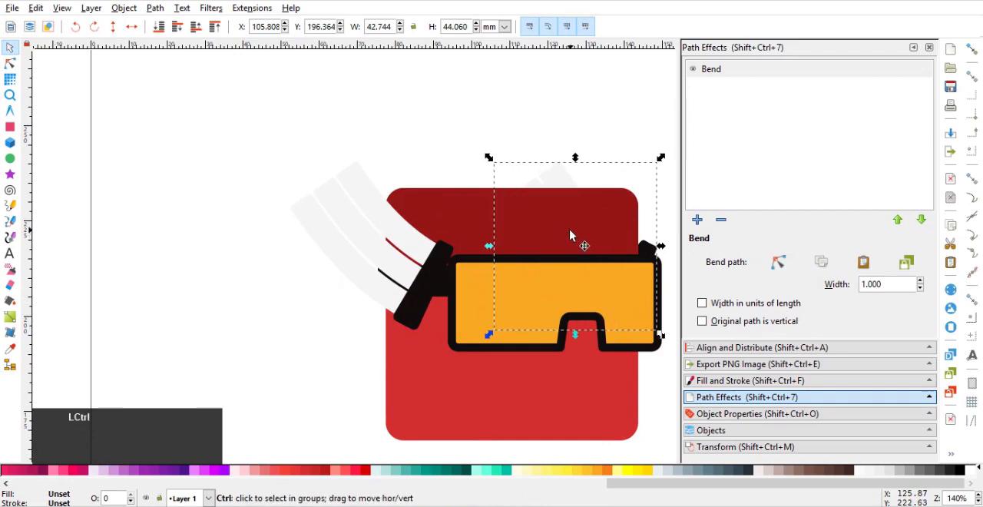
pyautogui.scroll(-3, 574, 235)
pyautogui.middleClick(474, 273)
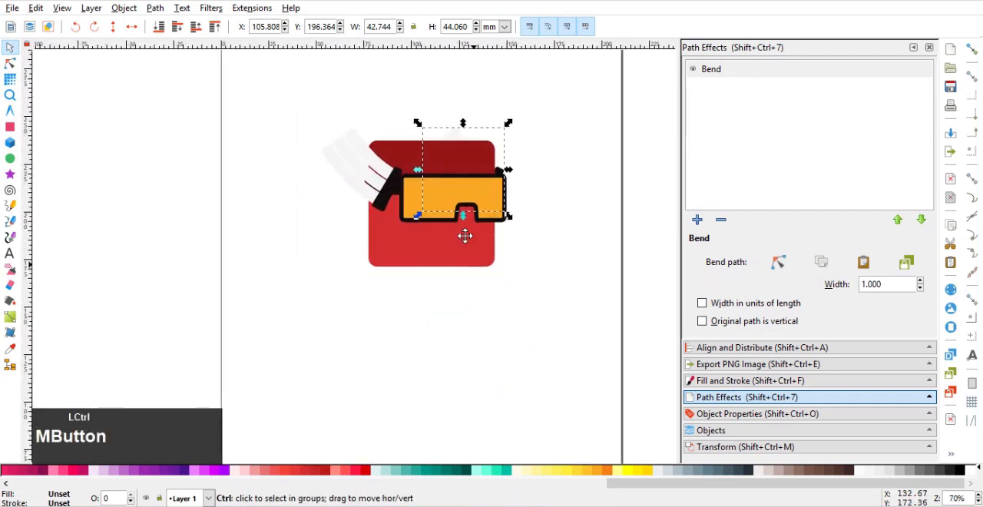
# Duplicate the red head square below the head and resize it to a body about 47 × 57 mm overlapping the head's lower edge
pyautogui.scroll(-2, 463, 235)
pyautogui.keyDown('ctrl'); pyautogui.click(439, 224); pyautogui.keyUp('ctrl')
pyautogui.moveTo(439, 223); pyautogui.dragTo(425, 380)
pyautogui.middleClick(424, 379)
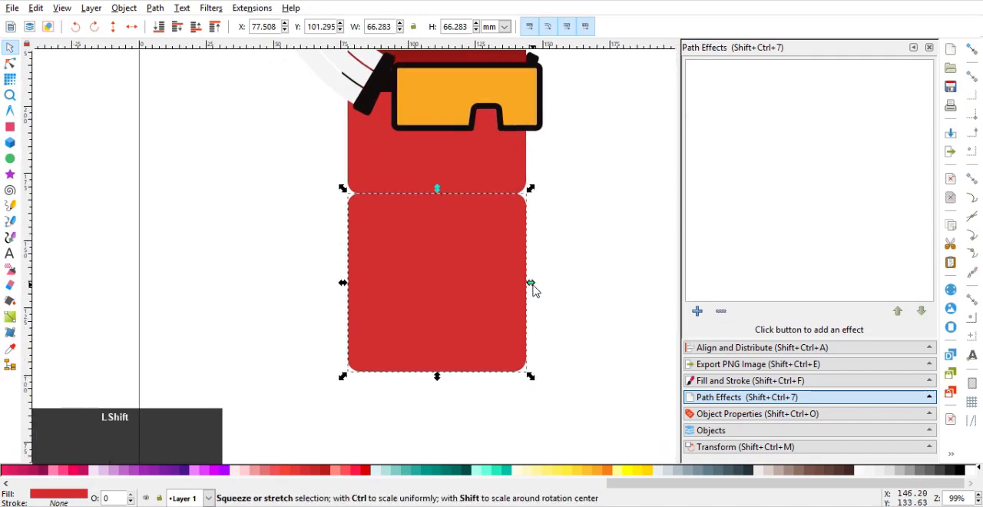
pyautogui.moveTo(530, 286); pyautogui.dragTo(516, 292)
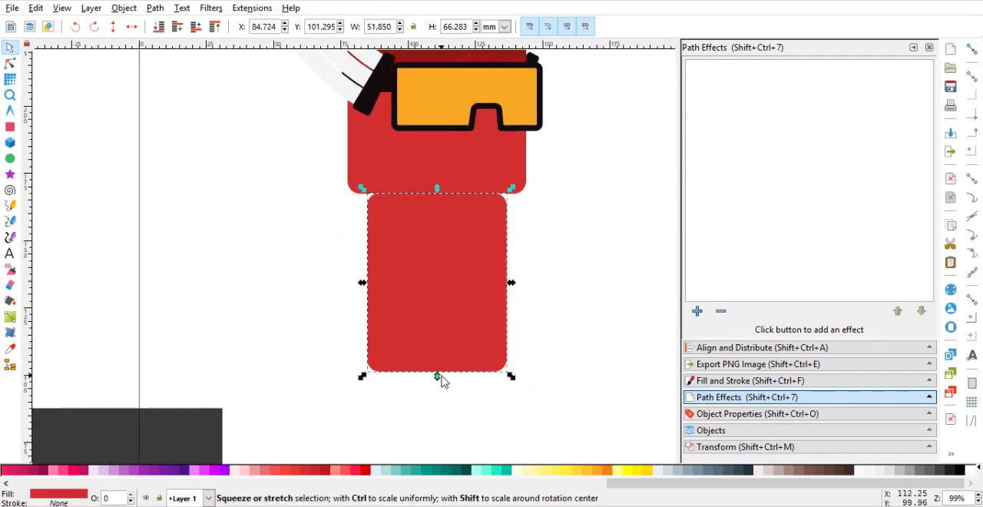
pyautogui.moveTo(441, 379); pyautogui.dragTo(444, 354)
pyautogui.moveTo(511, 271); pyautogui.dragTo(509, 253)
pyautogui.click(535, 255)
pyautogui.keyDown('ctrl'); pyautogui.click(461, 246); pyautogui.keyUp('ctrl')
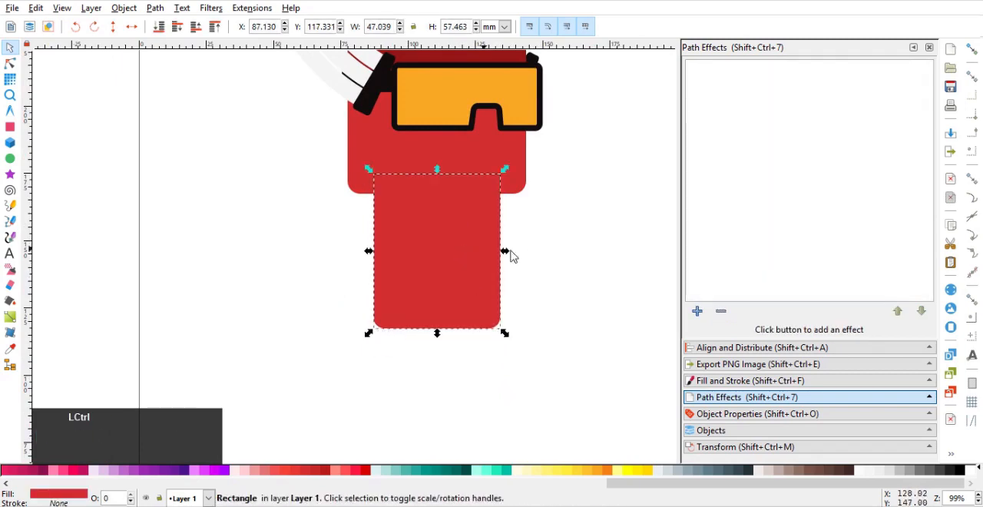
pyautogui.keyDown('ctrl'); pyautogui.click(509, 252); pyautogui.keyUp('ctrl')
# Send the body rectangle behind the head and fill it with the darker red b71c1c
pyautogui.keyDown('ctrl'); pyautogui.click(483, 234); pyautogui.keyUp('ctrl')
pyautogui.press('End')
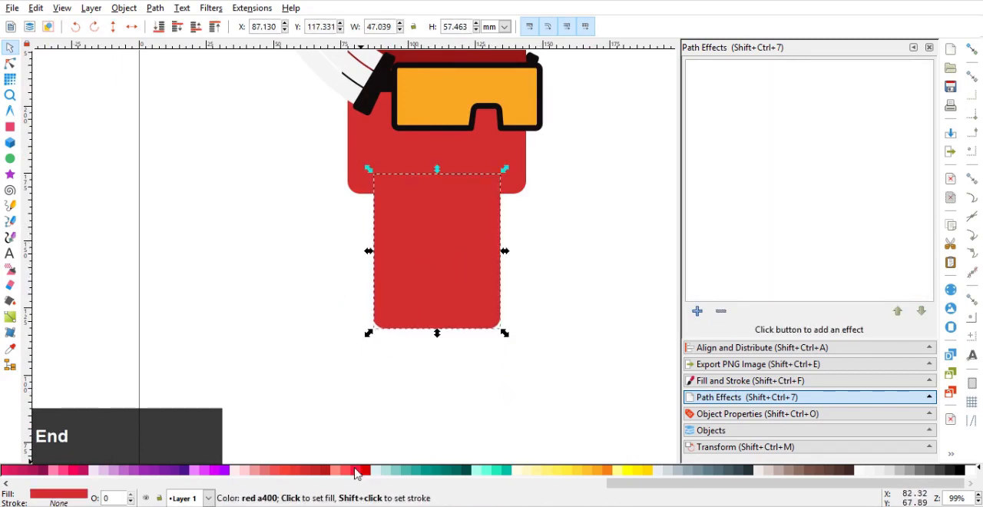
pyautogui.click(319, 472)
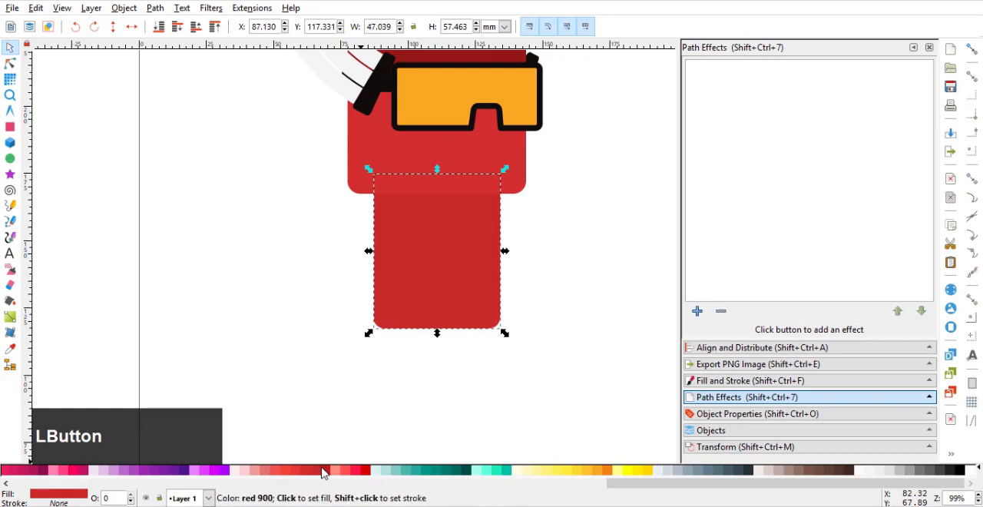
pyautogui.click(330, 470)
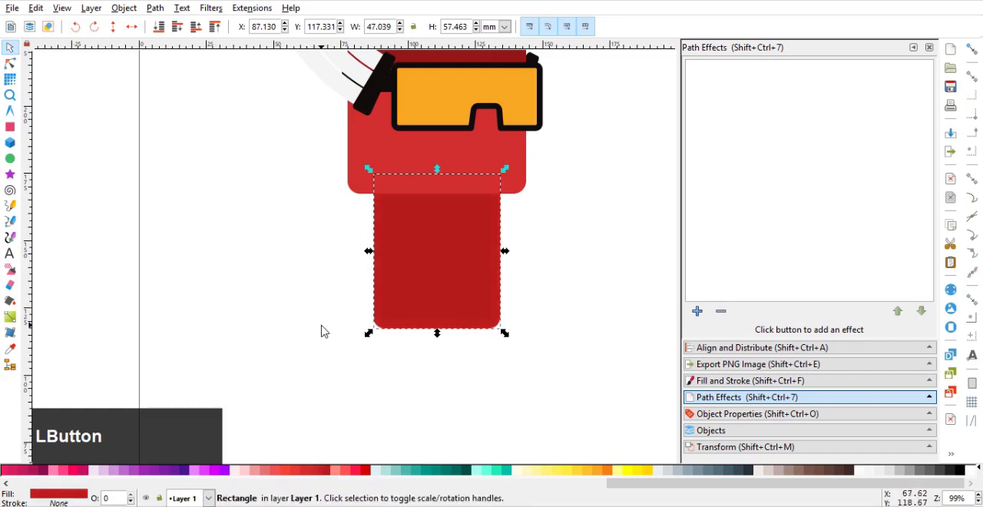
pyautogui.click(321, 323)
# Draw a horizontal dark red arm bar about 69 × 11.5 mm to the left of the body, with slightly rounded corners
pyautogui.scroll(-1, 337, 270)
pyautogui.moveTo(344, 265); pyautogui.dragTo(366, 309)
pyautogui.scroll(1, 366, 309)
pyautogui.click(10, 127)
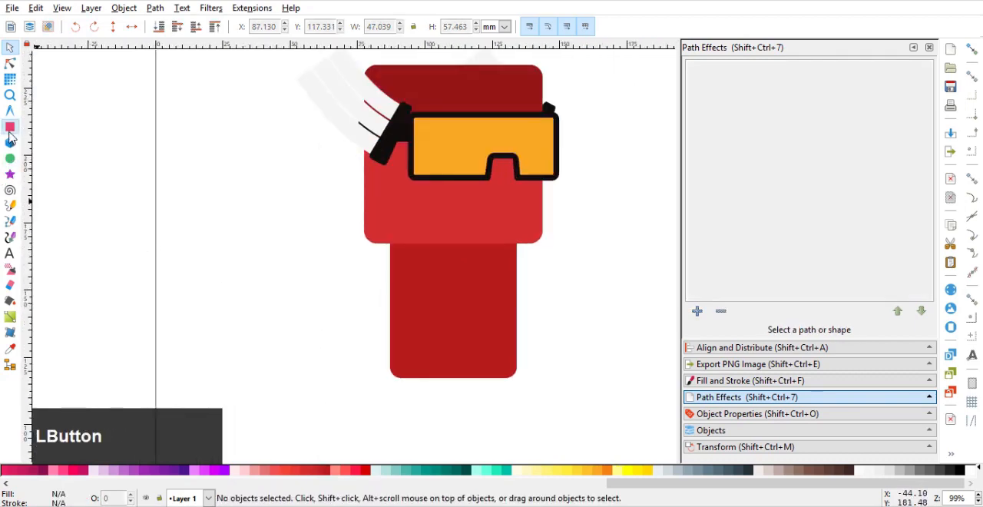
pyautogui.moveTo(223, 273); pyautogui.dragTo(315, 263)
pyautogui.moveTo(248, 245); pyautogui.dragTo(433, 275)
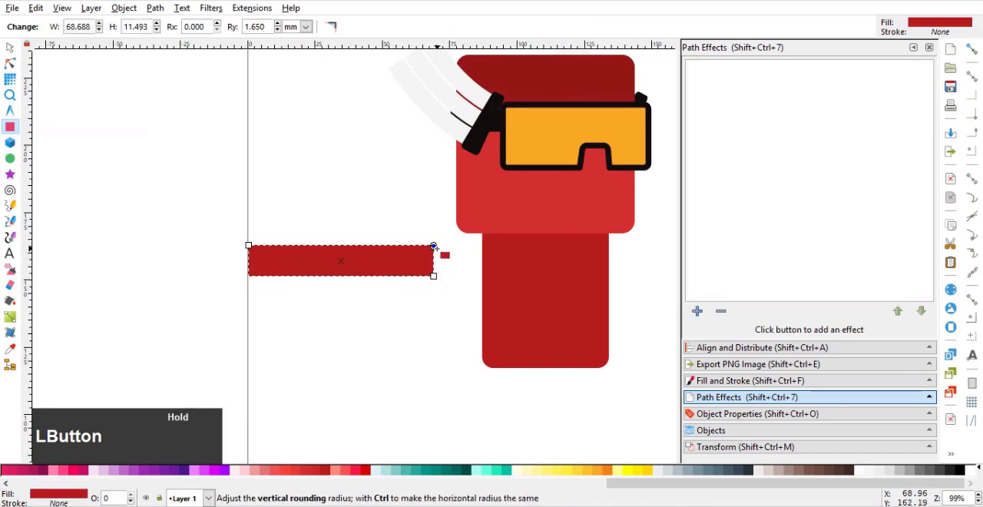
pyautogui.moveTo(434, 246); pyautogui.dragTo(434, 245)
pyautogui.click(10, 48)
# Duplicate the arm bar and resize the copy to a block about 27 × 14 mm over the bar's right end
pyautogui.press('ctrl')
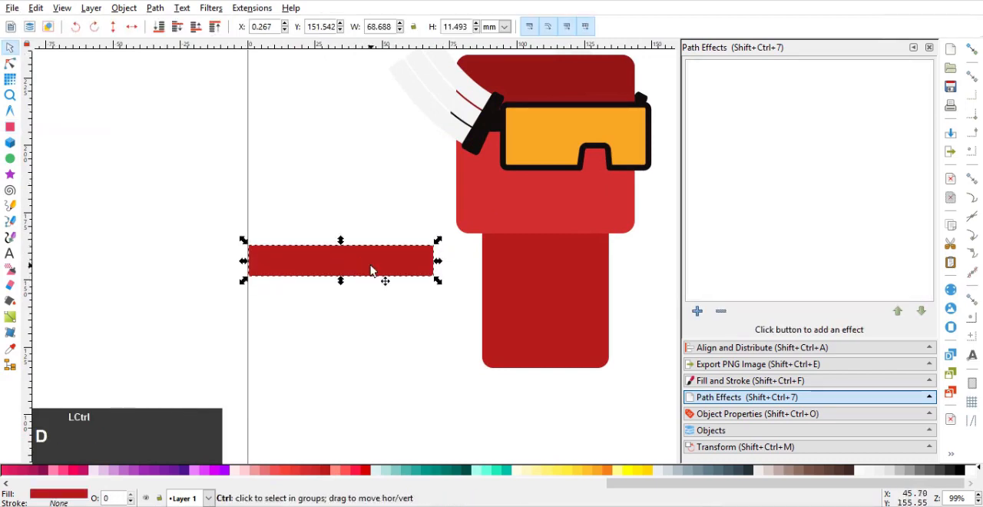
pyautogui.moveTo(243, 261); pyautogui.dragTo(395, 240)
pyautogui.scroll(1, 415, 250)
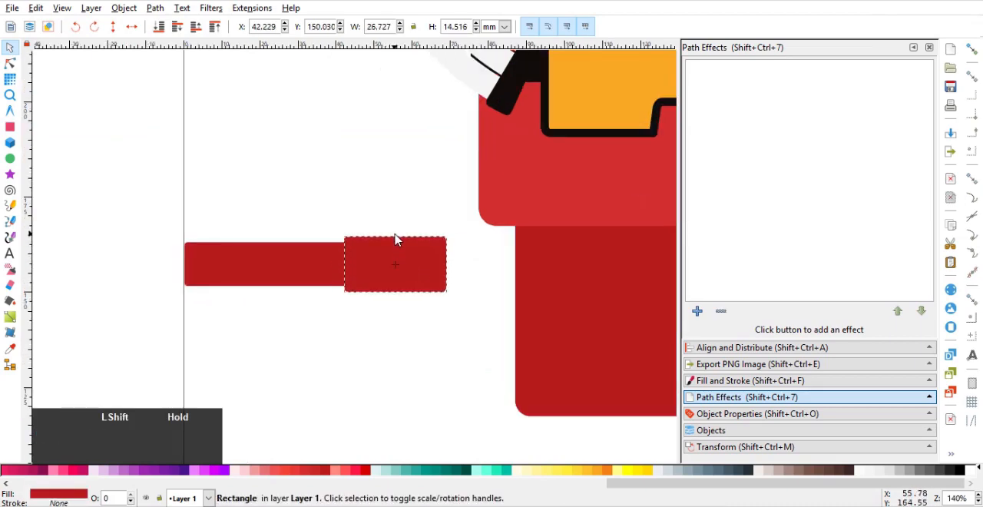
# Fill the resized block with the black sampled from the side piece's dark end
pyautogui.click(745, 381)
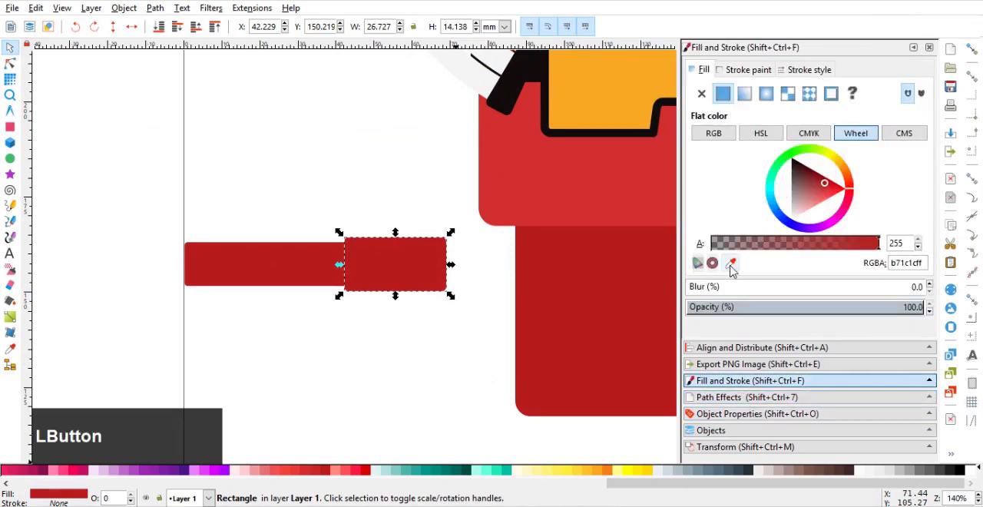
pyautogui.click(731, 264)
pyautogui.click(513, 107)
pyautogui.scroll(-1, 345, 220)
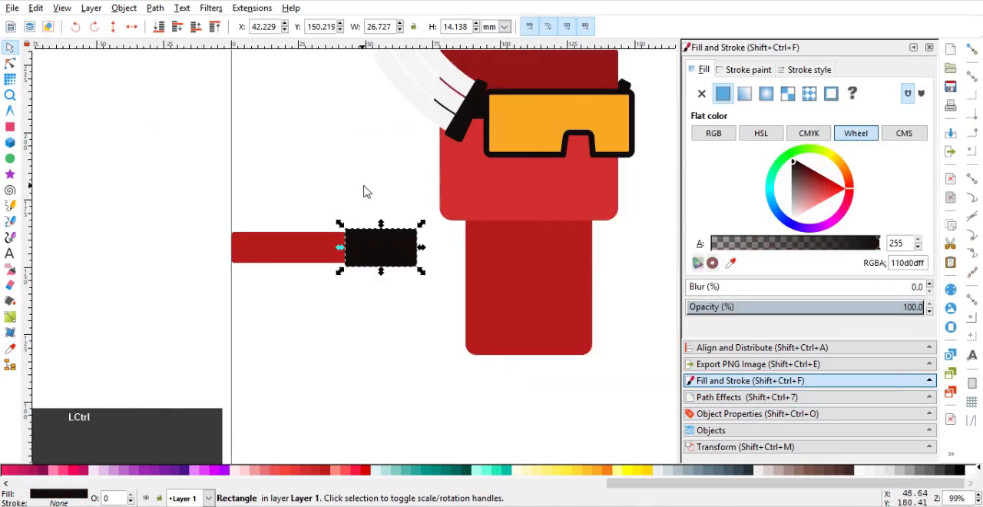
# Duplicate the black block to the bar's middle and again to its left end, shortening the end copy to about 18 mm wide
pyautogui.moveTo(364, 186); pyautogui.dragTo(407, 184)
pyautogui.click(446, 208)
pyautogui.click(436, 252)
pyautogui.hotkey('ctrl', 'd')
pyautogui.moveTo(442, 246); pyautogui.dragTo(229, 246)
pyautogui.click(284, 246)
pyautogui.click(337, 247)
pyautogui.hotkey('ctrl', 'd')
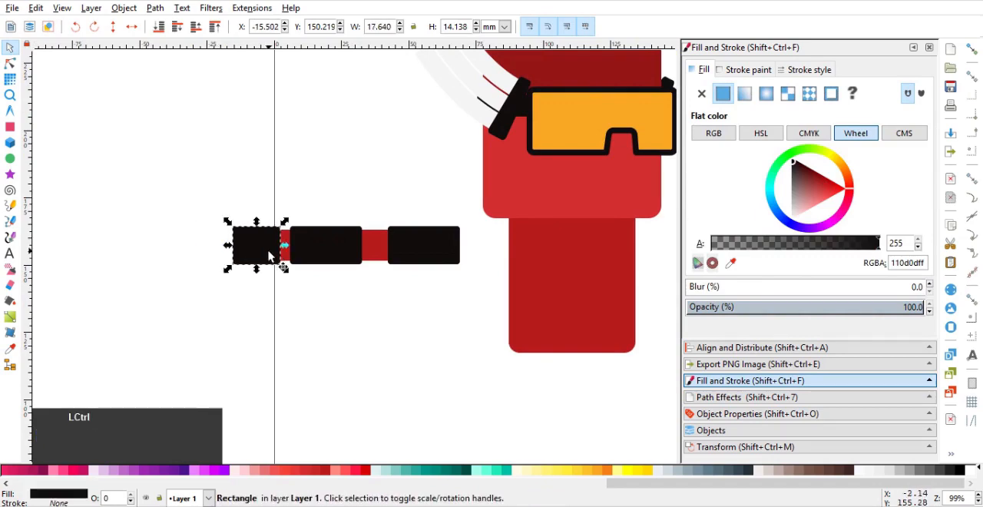
# Shift the left-end black block outward and extend the red bar's left end to reach beneath it
pyautogui.scroll(2, 269, 254)
pyautogui.click(292, 252)
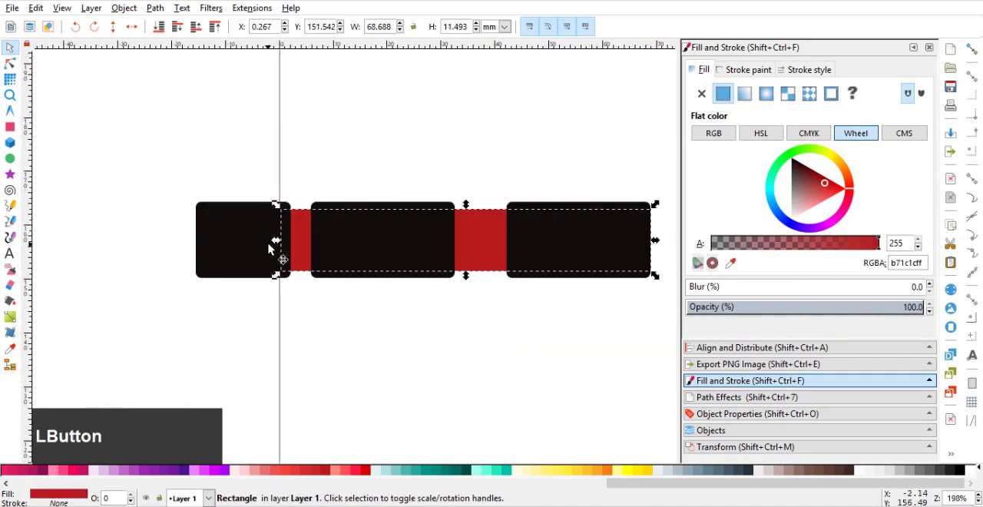
pyautogui.click(226, 246)
# Duplicate the left-end block and shrink the copy to a thumb about 8 × 9.6 mm at the block's lower inner corner
pyautogui.moveTo(226, 246); pyautogui.dragTo(265, 301)
pyautogui.hotkey('ctrl', 'd')
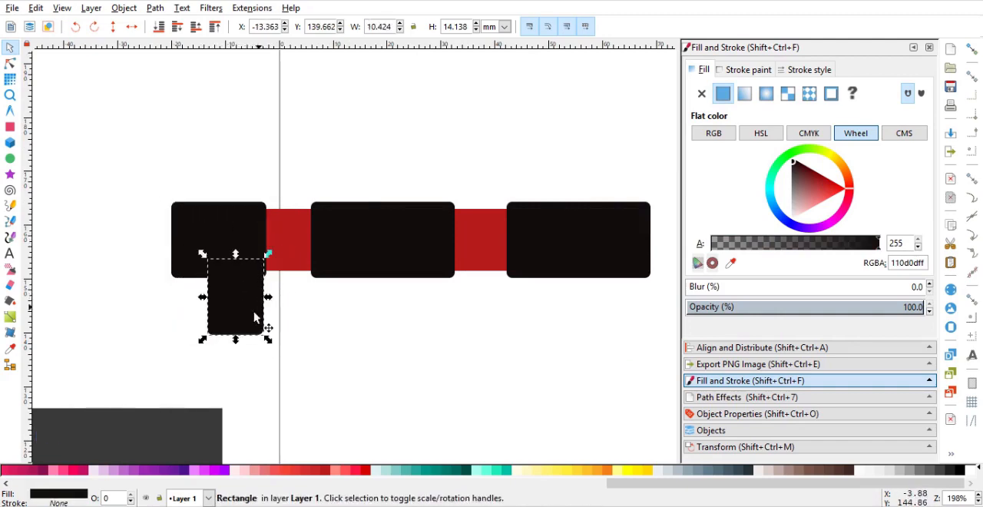
pyautogui.moveTo(239, 340); pyautogui.dragTo(220, 321)
pyautogui.scroll(2, 256, 287)
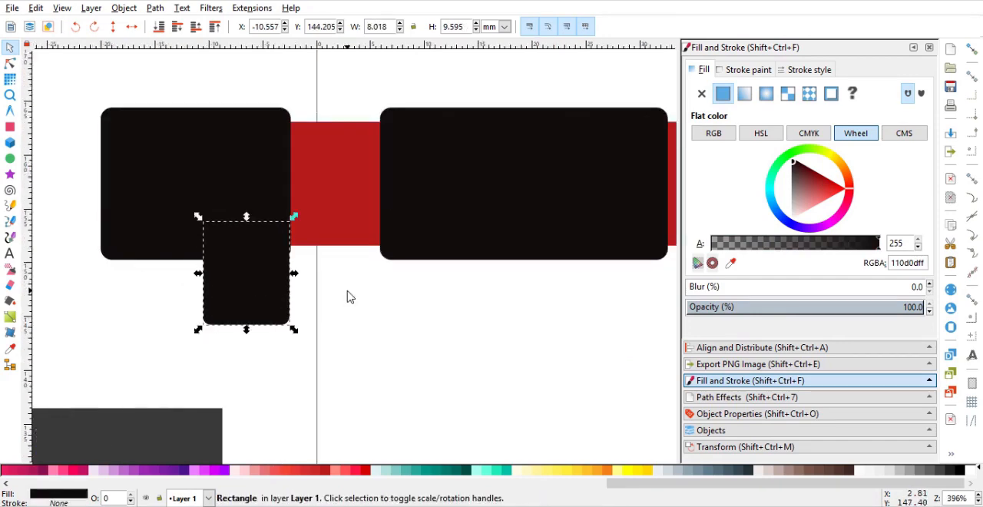
# Enlarge the hand block and its thumb together to about 20 × 23 mm
pyautogui.scroll(-6, 368, 298)
pyautogui.scroll(1, 307, 282)
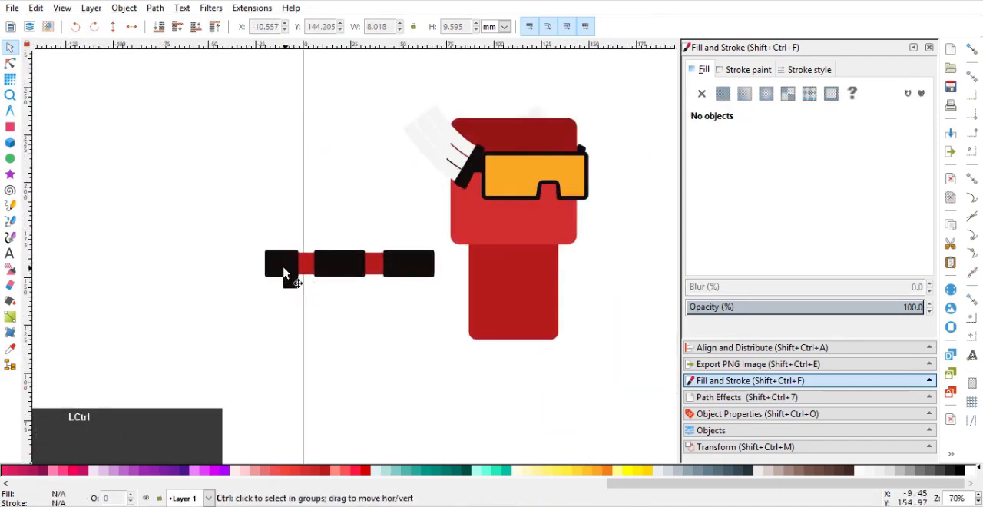
pyautogui.keyDown('shift'); pyautogui.click(292, 283); pyautogui.keyUp('shift')
pyautogui.keyDown('shift'); pyautogui.click(293, 286); pyautogui.keyUp('shift')
pyautogui.scroll(2, 329, 229)
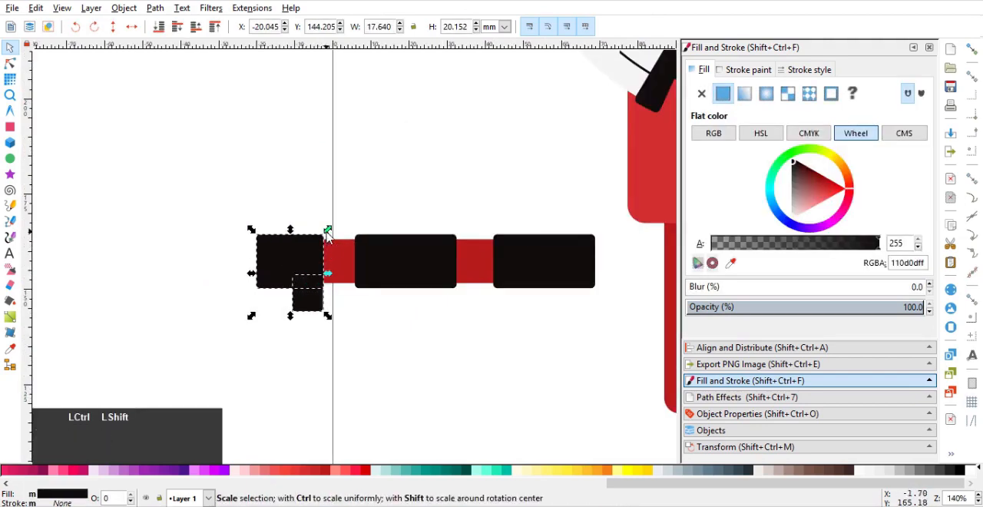
pyautogui.moveTo(329, 228)
pyautogui.mouseDown()
pyautogui.moveTo(343, 228)
pyautogui.moveTo(329, 232)
pyautogui.mouseUp()
pyautogui.click(315, 252)
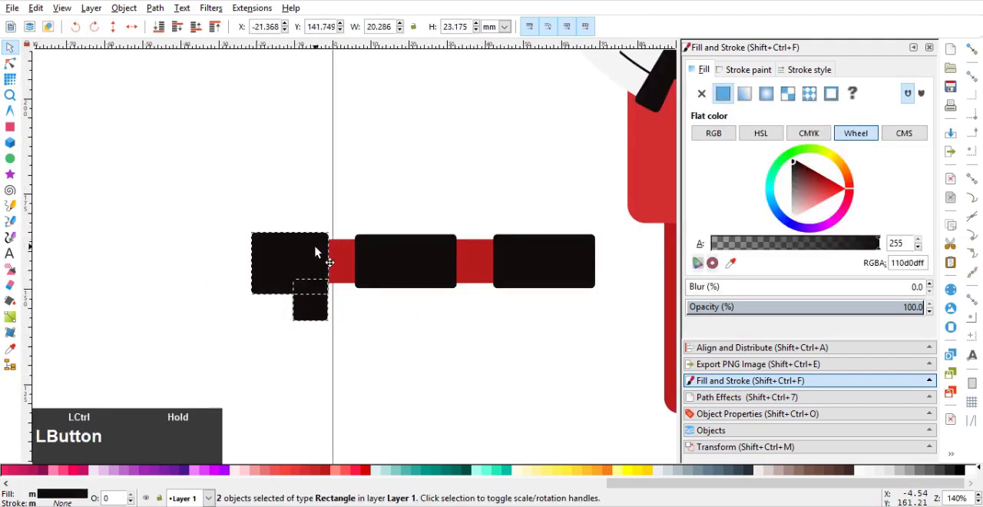
pyautogui.click(355, 192)
pyautogui.scroll(-2, 423, 235)
pyautogui.middleClick(422, 234)
pyautogui.scroll(1, 305, 245)
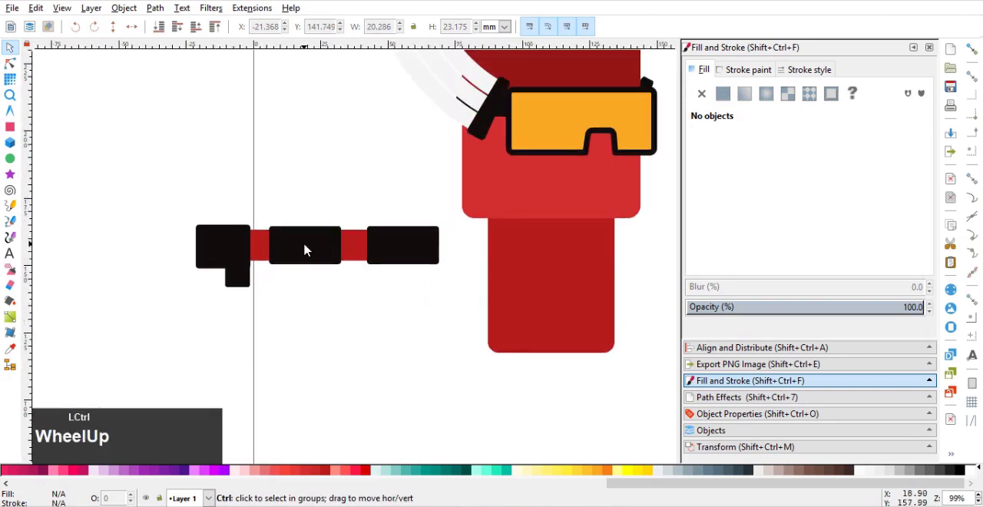
# Shorten the two black arm bands together and pull the red bar's right end back beneath the outer band
pyautogui.click(151, 196)
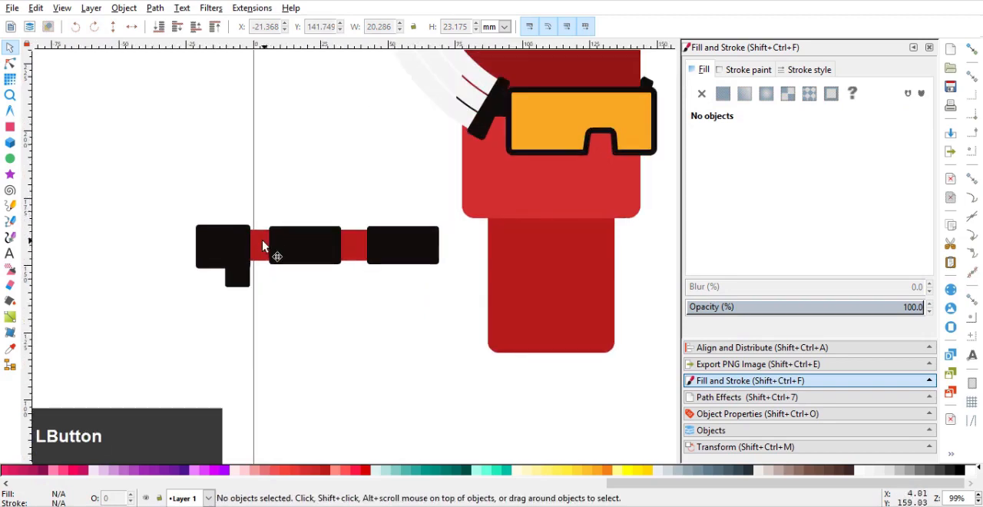
pyautogui.click(388, 250)
pyautogui.keyDown('shift'); pyautogui.click(329, 248); pyautogui.keyUp('shift')
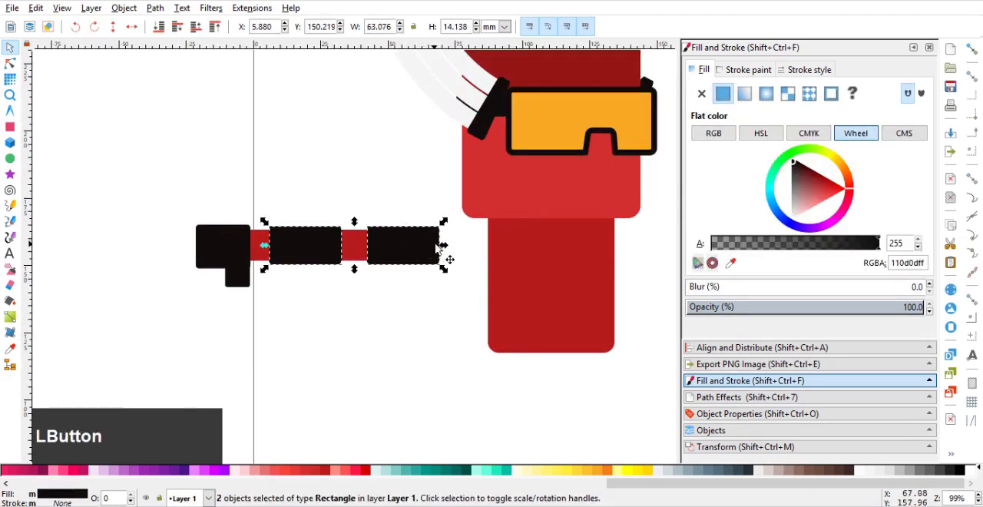
pyautogui.moveTo(441, 251); pyautogui.dragTo(414, 250)
pyautogui.click(423, 251)
pyautogui.click(439, 193)
pyautogui.moveTo(438, 193); pyautogui.dragTo(152, 314)
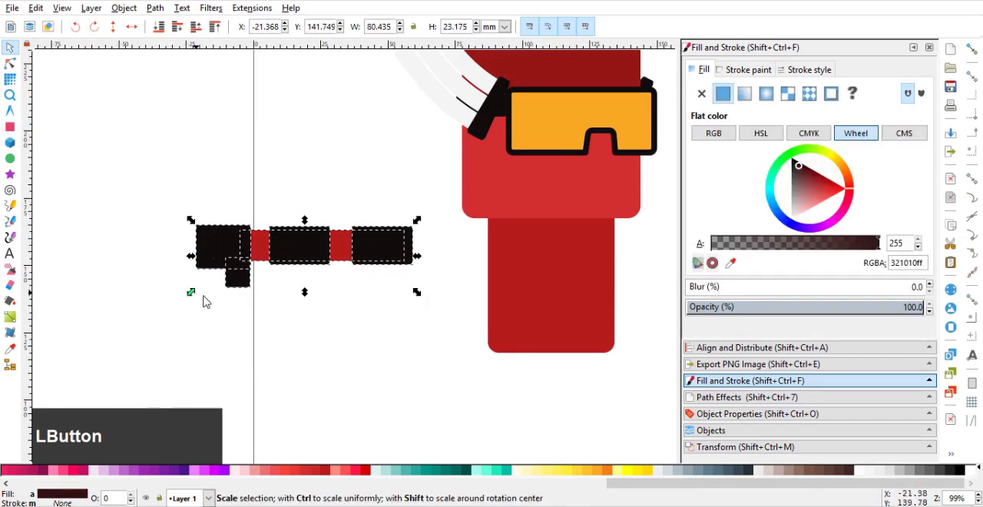
pyautogui.click(240, 297)
pyautogui.click(237, 277)
pyautogui.keyDown('shift'); pyautogui.click(216, 246); pyautogui.keyUp('shift')
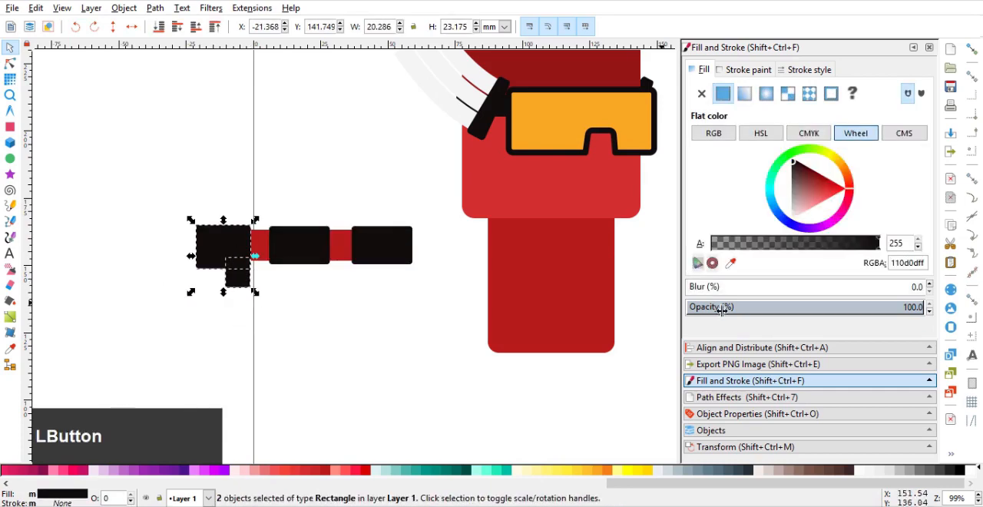
pyautogui.click(724, 351)
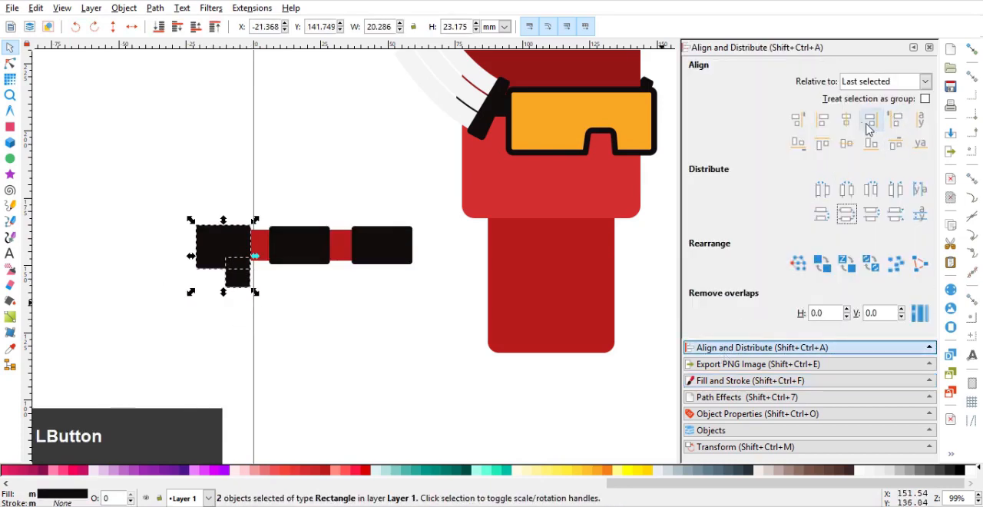
# Convert all five arm and hand pieces to paths and group them
pyautogui.moveTo(431, 184); pyautogui.dragTo(147, 319)
pyautogui.click(8, 64)
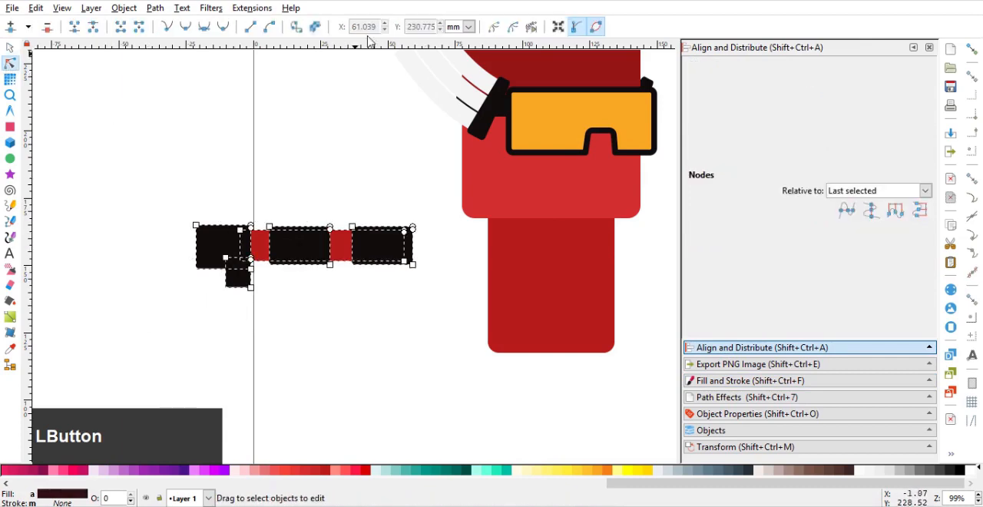
pyautogui.click(299, 31)
pyautogui.click(10, 48)
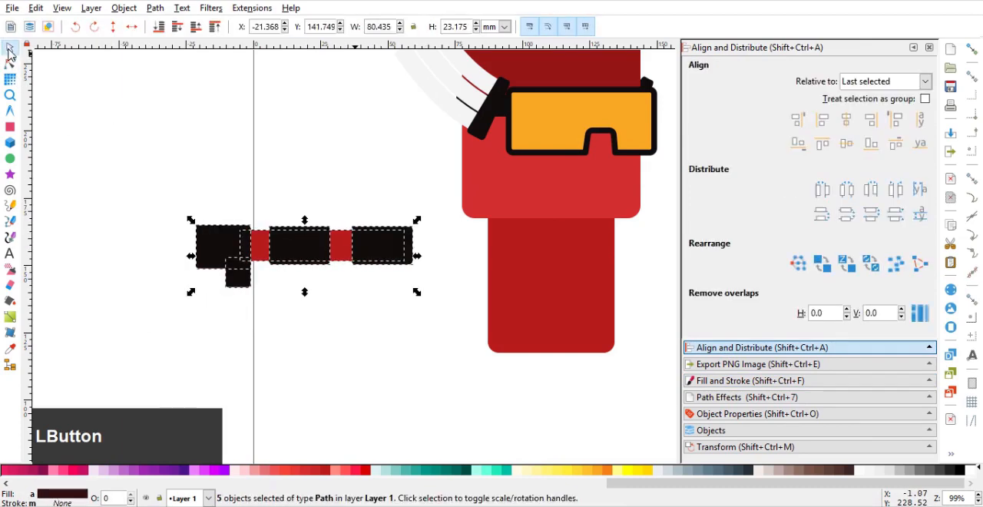
pyautogui.hotkey('ctrl', 'g')
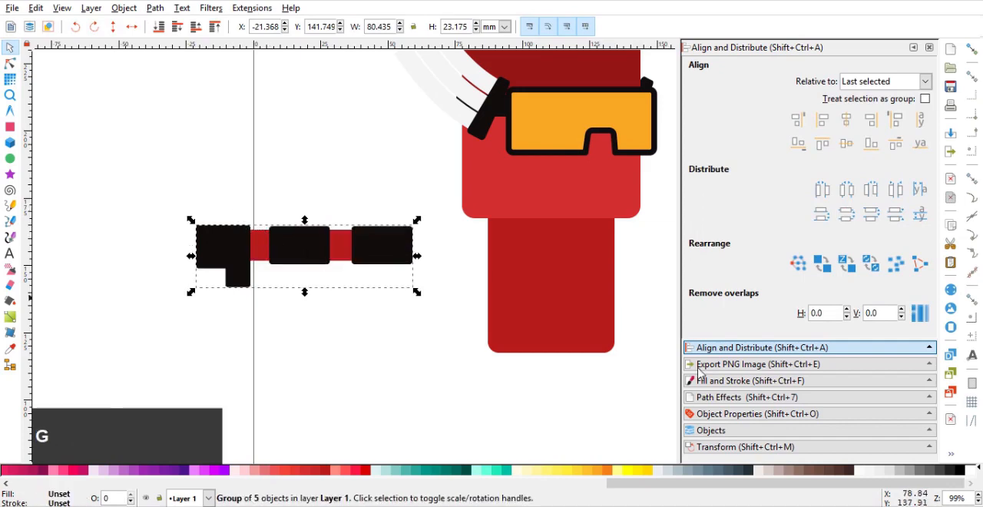
# Add a Bend path effect to the arm group
pyautogui.click(739, 397)
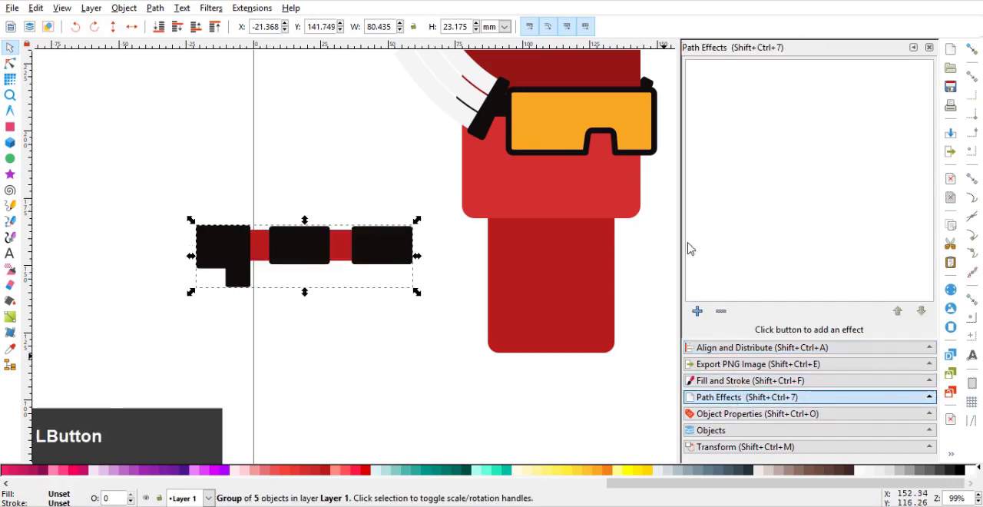
pyautogui.click(697, 311)
pyautogui.click(553, 349)
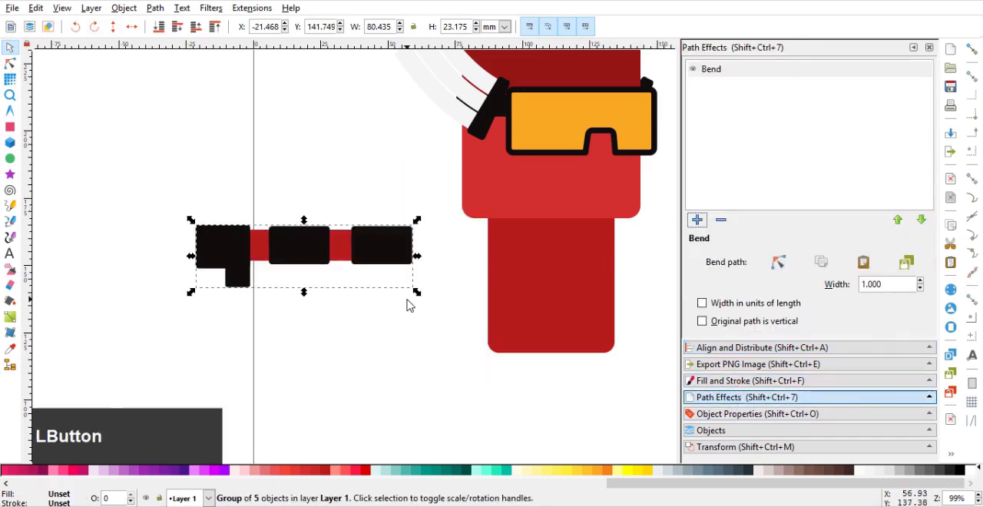
# Edit the arm's bend path so it arches from the body's upper left edge outward and down, with the thumb pointing toward the body
pyautogui.click(778, 262)
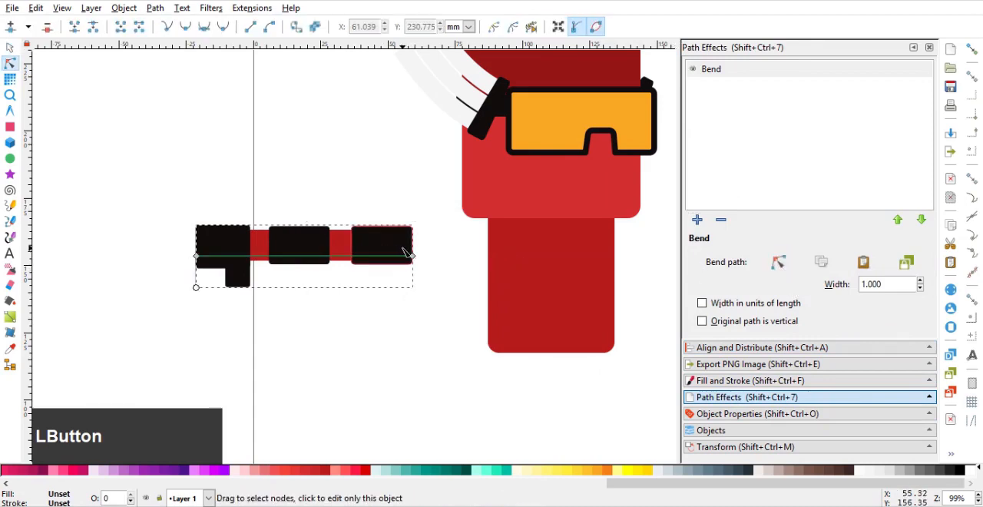
pyautogui.moveTo(415, 254); pyautogui.dragTo(506, 250)
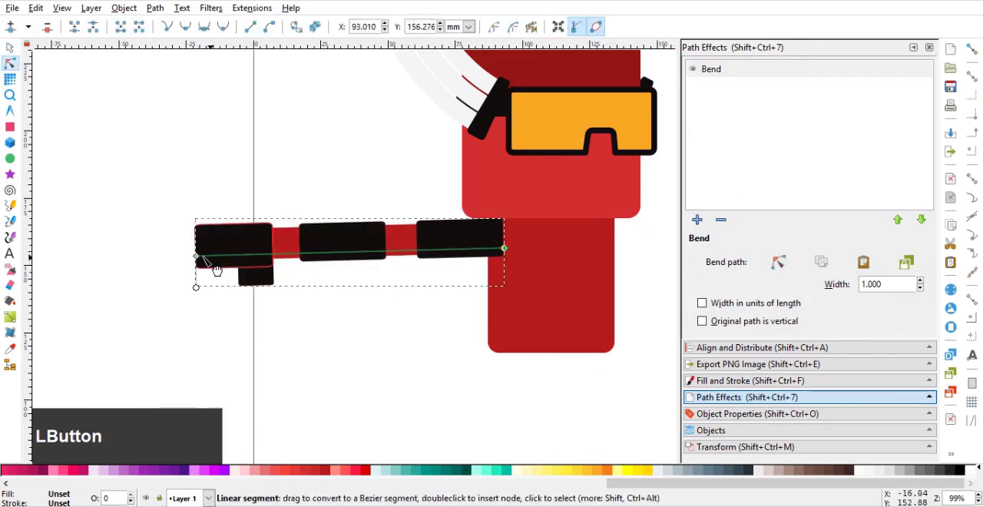
pyautogui.moveTo(196, 255); pyautogui.dragTo(347, 300)
pyautogui.moveTo(427, 275); pyautogui.dragTo(417, 263)
pyautogui.moveTo(347, 299); pyautogui.dragTo(404, 334)
pyautogui.moveTo(429, 271); pyautogui.dragTo(390, 259)
pyautogui.moveTo(436, 236); pyautogui.dragTo(440, 233)
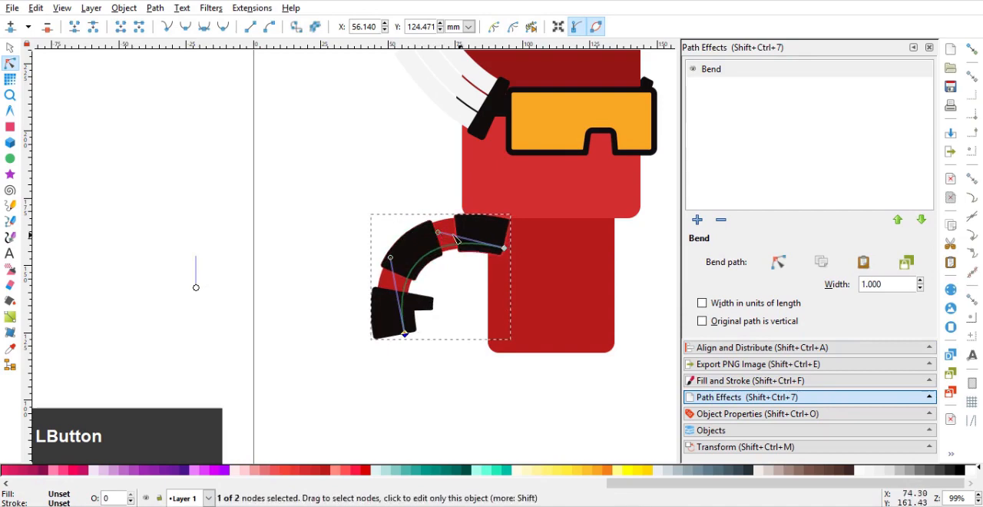
pyautogui.click(10, 49)
pyautogui.scroll(-3, 292, 262)
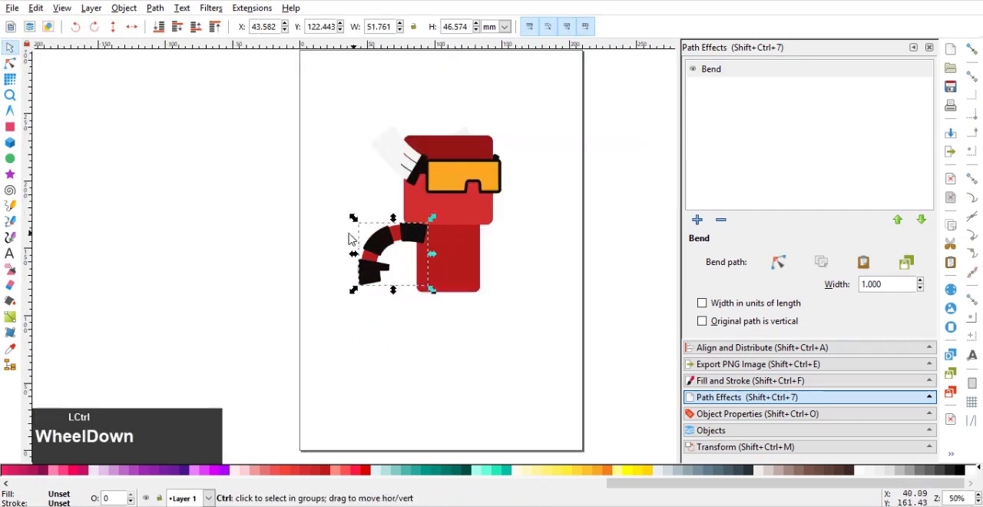
pyautogui.click(303, 253)
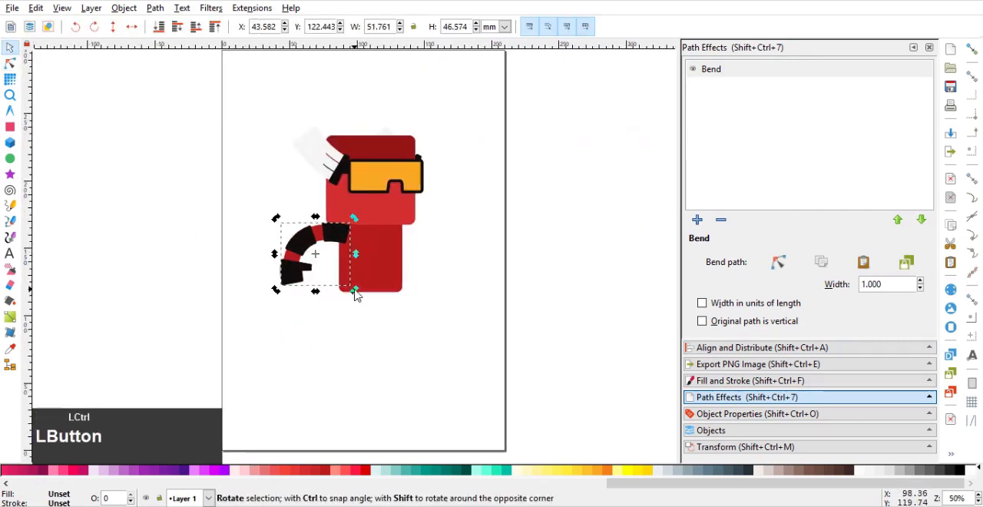
# Rotate a copy of the bent arm half a turn and place it behind the body's right edge with the hand raised
pyautogui.moveTo(355, 289); pyautogui.dragTo(260, 121)
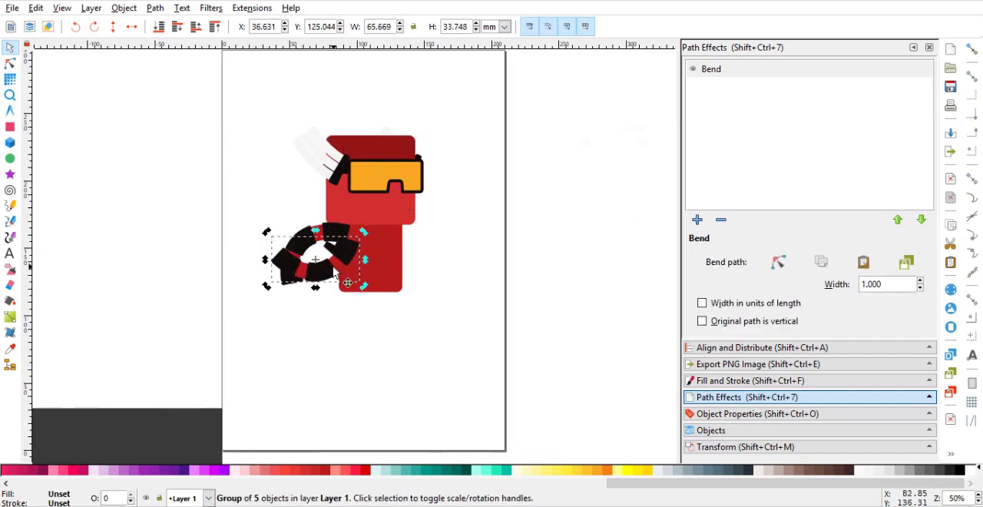
pyautogui.moveTo(335, 275); pyautogui.dragTo(451, 248)
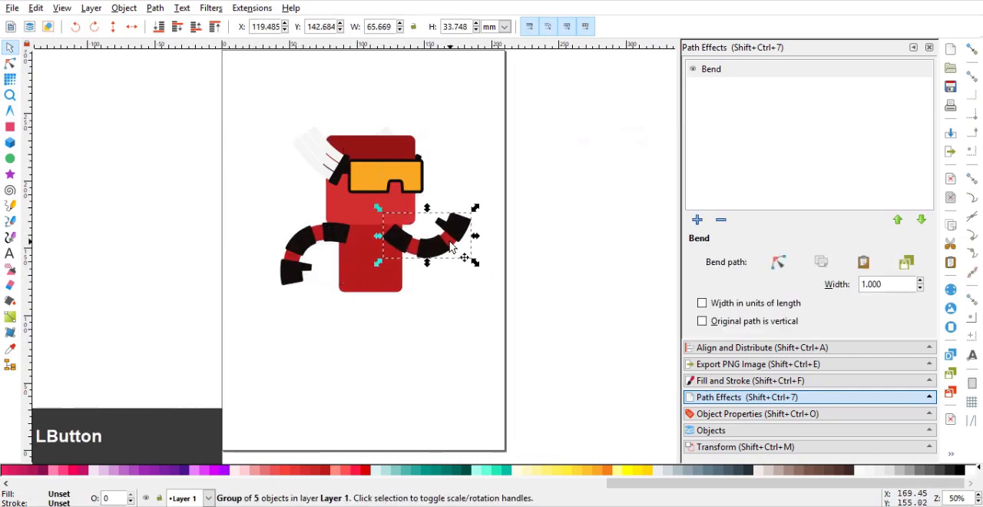
pyautogui.scroll(1, 450, 248)
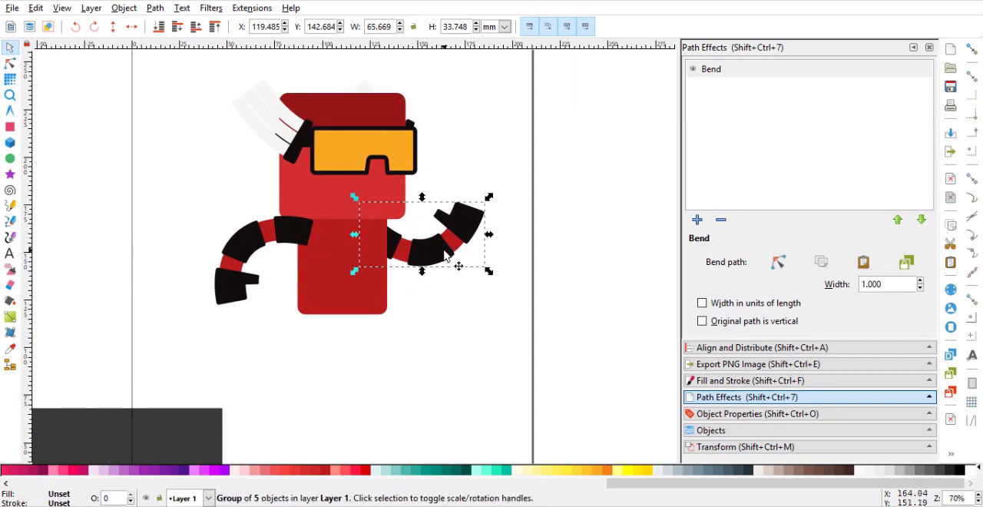
# Scale both arms down together around their shared centre, making the right arm about 55 mm wide
pyautogui.keyDown('shift'); pyautogui.click(287, 237); pyautogui.keyUp('shift')
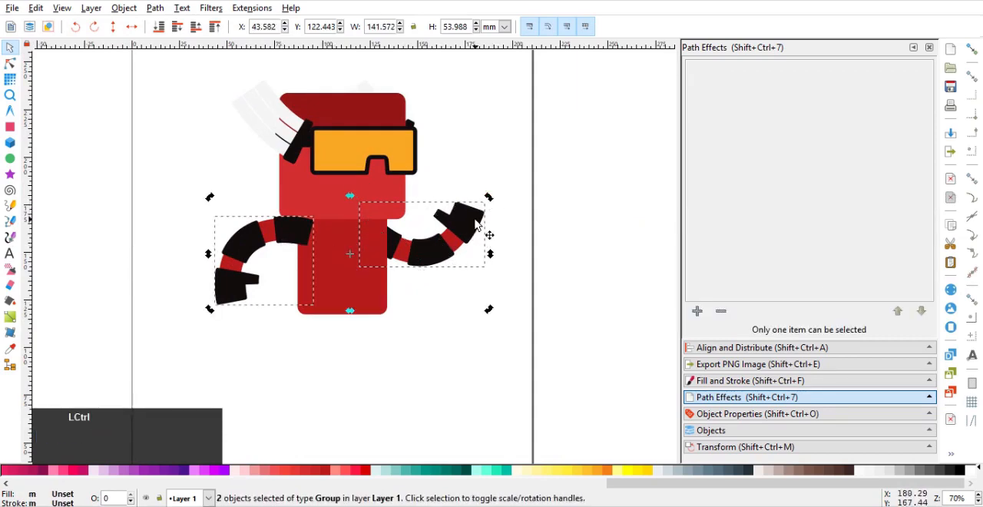
pyautogui.click(476, 221)
pyautogui.moveTo(488, 200); pyautogui.dragTo(453, 234)
pyautogui.click(451, 237)
pyautogui.click(424, 286)
# Shorten the body slightly from its lower edge and nudge the right arm into place against the body
pyautogui.click(356, 303)
pyautogui.moveTo(343, 324); pyautogui.dragTo(345, 316)
pyautogui.click(438, 243)
pyautogui.moveTo(437, 241); pyautogui.dragTo(440, 239)
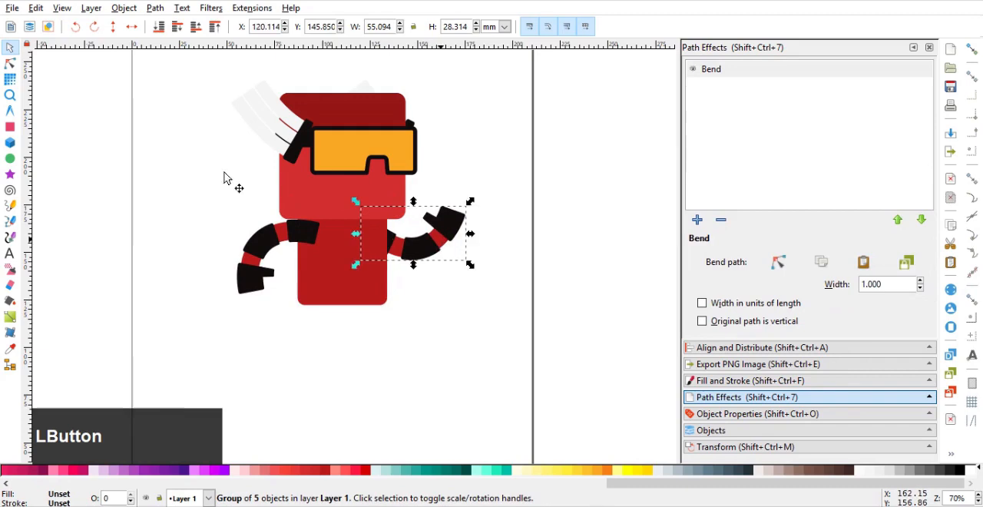
# Edit the right arm's bend path so its curve is shallower toward the raised hand
pyautogui.click(778, 262)
pyautogui.scroll(1, 381, 217)
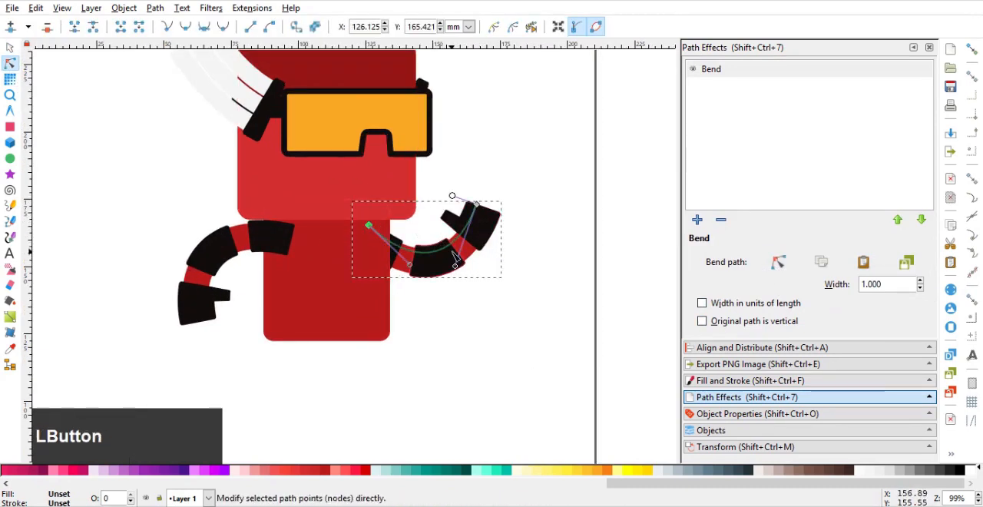
pyautogui.moveTo(456, 265); pyautogui.dragTo(443, 250)
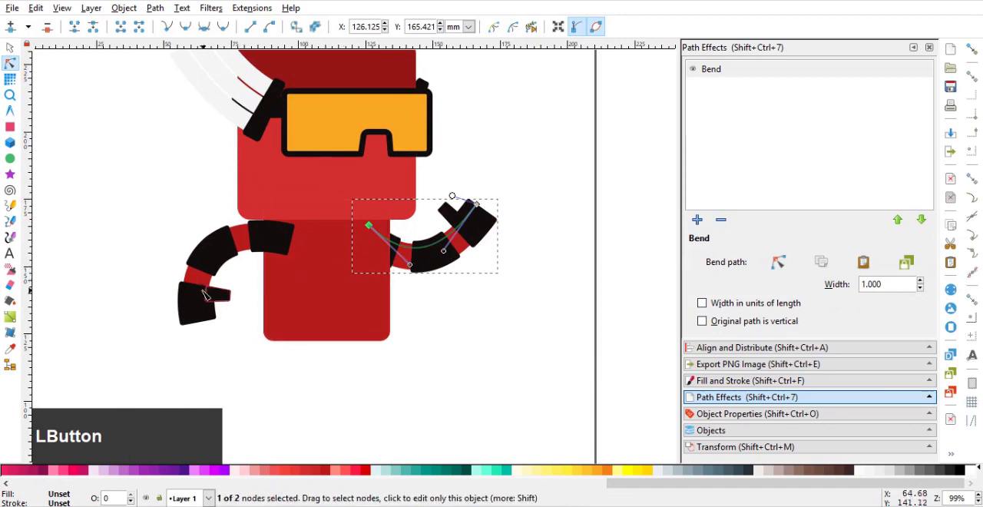
pyautogui.click(10, 50)
# Edit the left arm's bend path so the forearm and hand sit slightly further inward
pyautogui.click(231, 246)
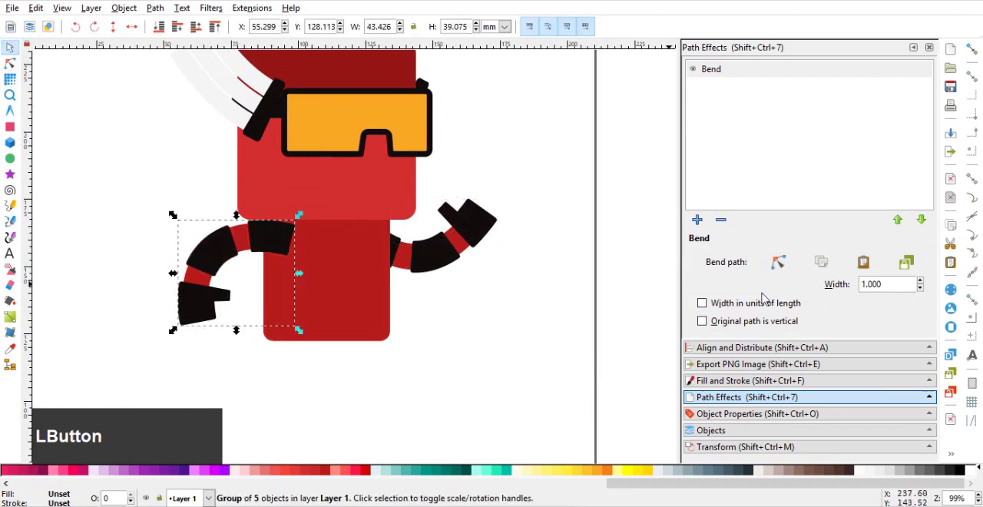
pyautogui.click(776, 265)
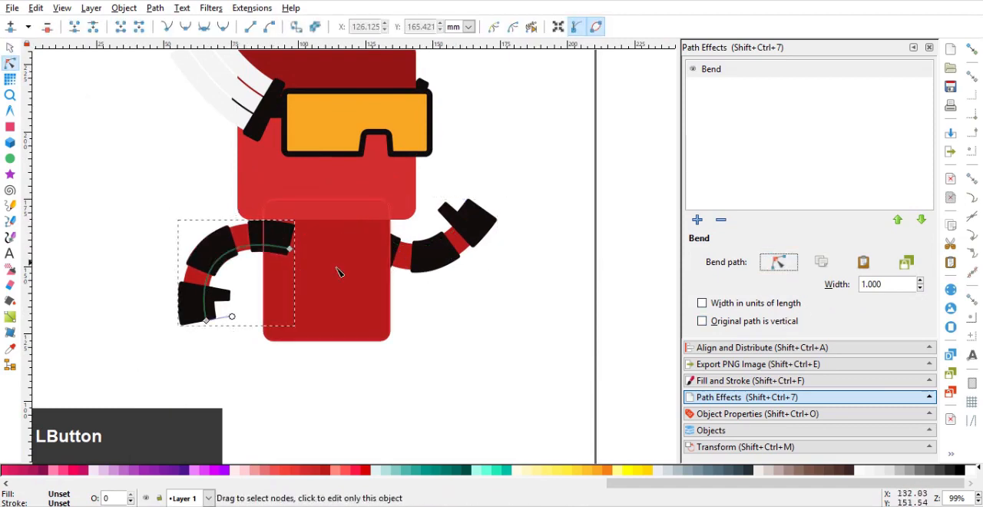
pyautogui.click(206, 319)
pyautogui.moveTo(192, 257); pyautogui.dragTo(210, 255)
pyautogui.click(11, 52)
# Duplicate the body and reshape the copy into a belt strip about 51.6 mm wide and 7.9 mm tall across its lower part
pyautogui.keyDown('ctrl'); pyautogui.scroll(-1, 292, 274); pyautogui.keyUp('ctrl')
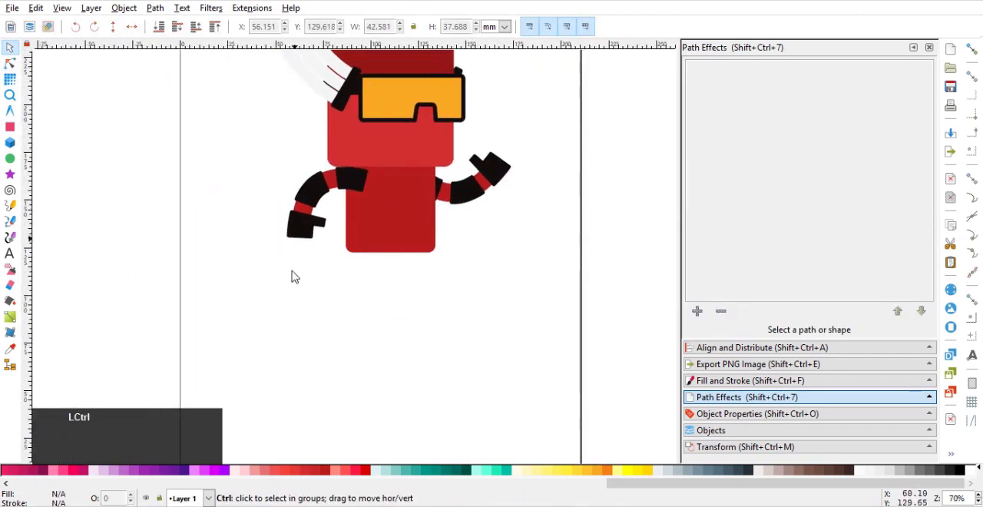
pyautogui.keyDown('ctrl'); pyautogui.click(403, 184); pyautogui.keyUp('ctrl')
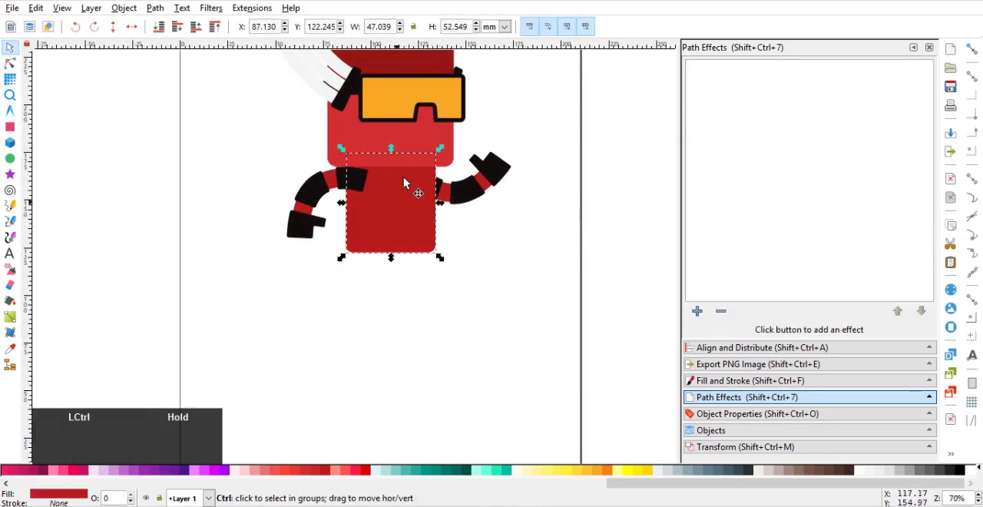
pyautogui.keyDown('ctrl'); pyautogui.scroll(2, 403, 185); pyautogui.keyUp('ctrl')
pyautogui.moveTo(378, 129); pyautogui.dragTo(408, 292)
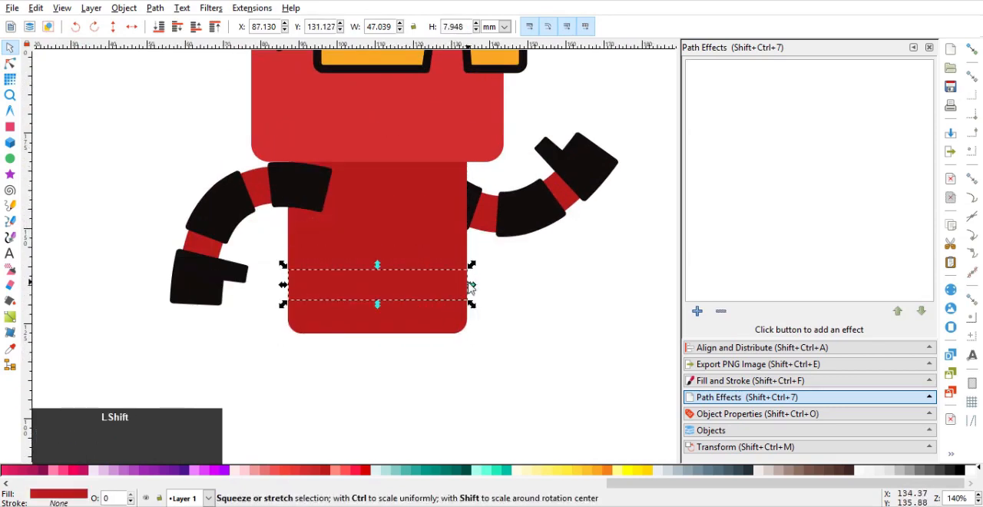
pyautogui.moveTo(471, 288); pyautogui.dragTo(481, 285)
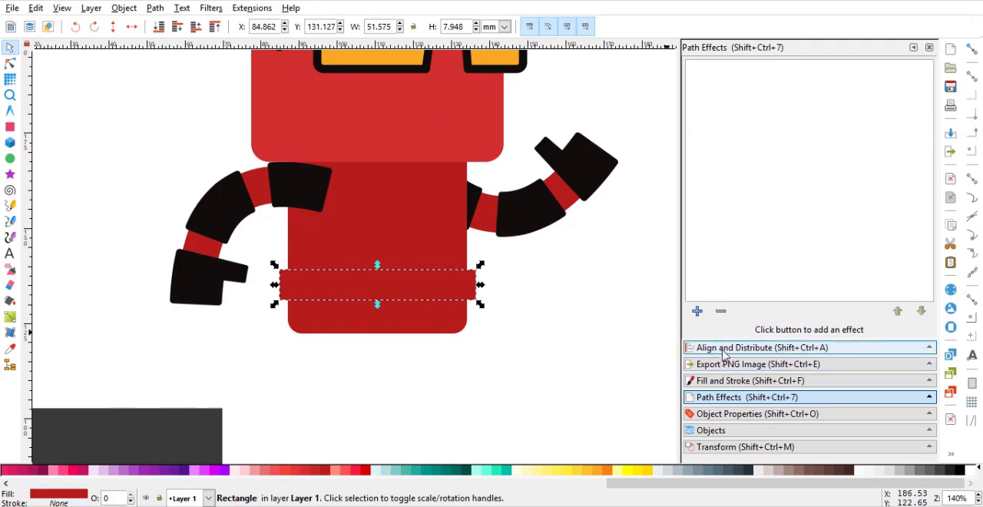
# Fill the belt strip with the near-black 110d0d sampled from an arm band
pyautogui.click(724, 350)
pyautogui.click(724, 381)
pyautogui.click(730, 263)
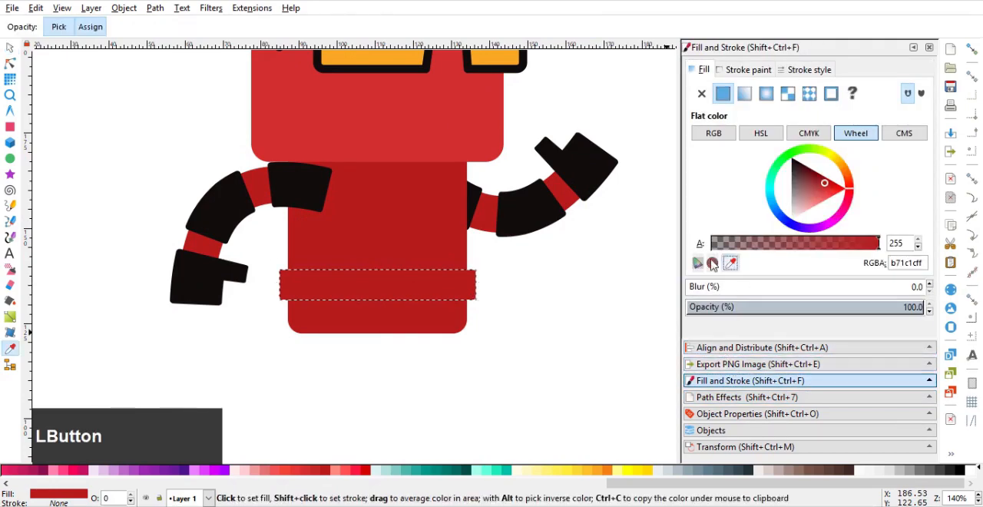
pyautogui.click(516, 211)
pyautogui.click(546, 305)
pyautogui.scroll(-2, 491, 301)
pyautogui.moveTo(489, 301); pyautogui.dragTo(500, 272)
pyautogui.scroll(1, 500, 272)
pyautogui.moveTo(479, 305); pyautogui.dragTo(487, 275)
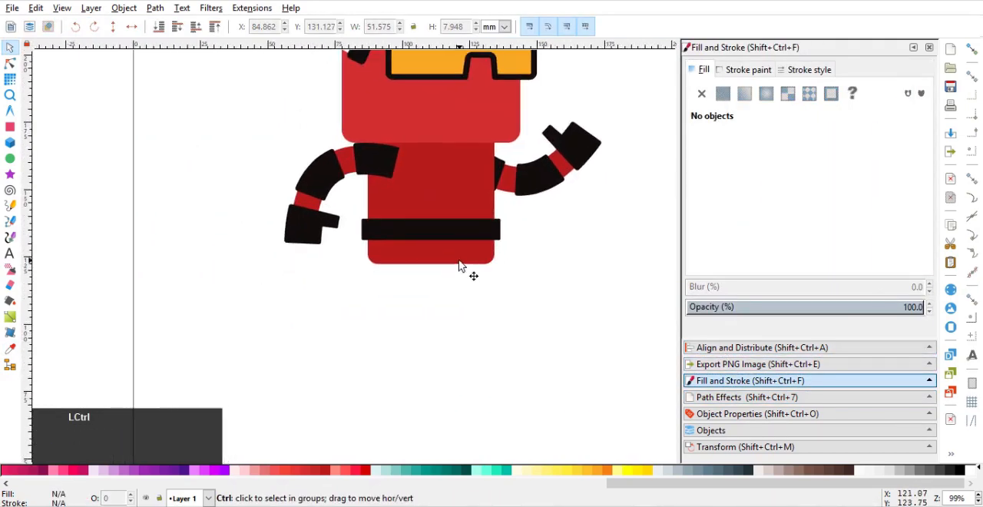
# Draw a rounded rectangle about 72 mm wide and 31 mm tall covering the lower body and the belt
pyautogui.keyDown('ctrl'); pyautogui.click(459, 266); pyautogui.keyUp('ctrl')
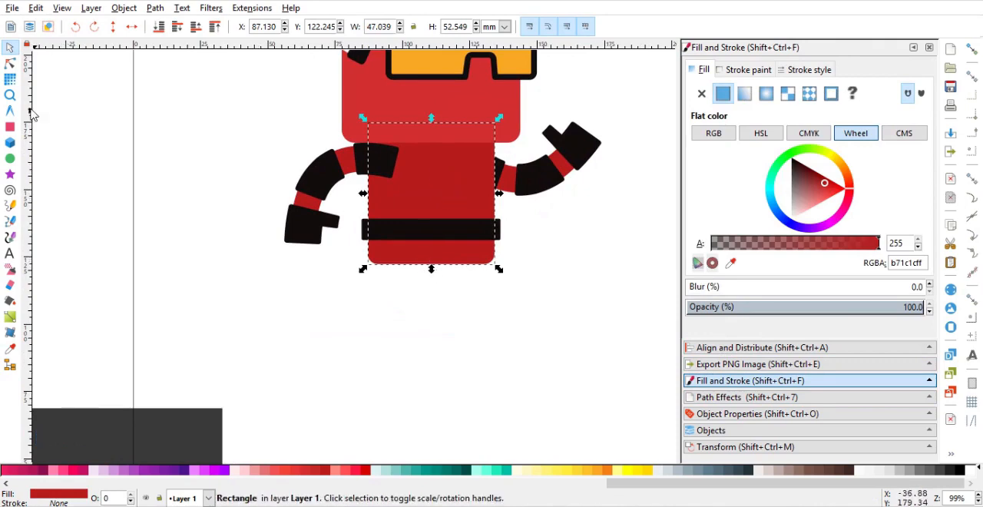
pyautogui.click(10, 127)
pyautogui.moveTo(350, 227); pyautogui.dragTo(543, 309)
pyautogui.click(10, 48)
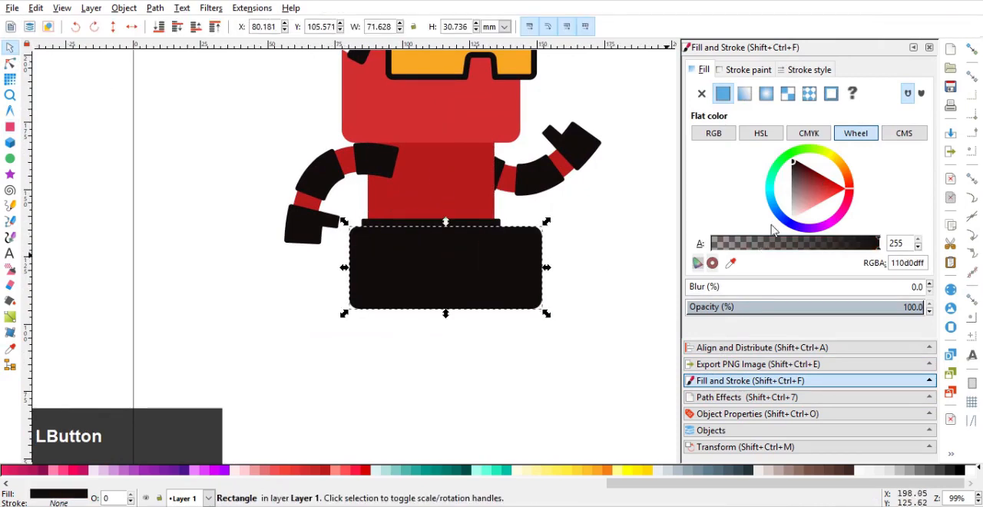
# Fill the rectangle over the lower body with the dark reddish brown 401311
pyautogui.click(846, 470)
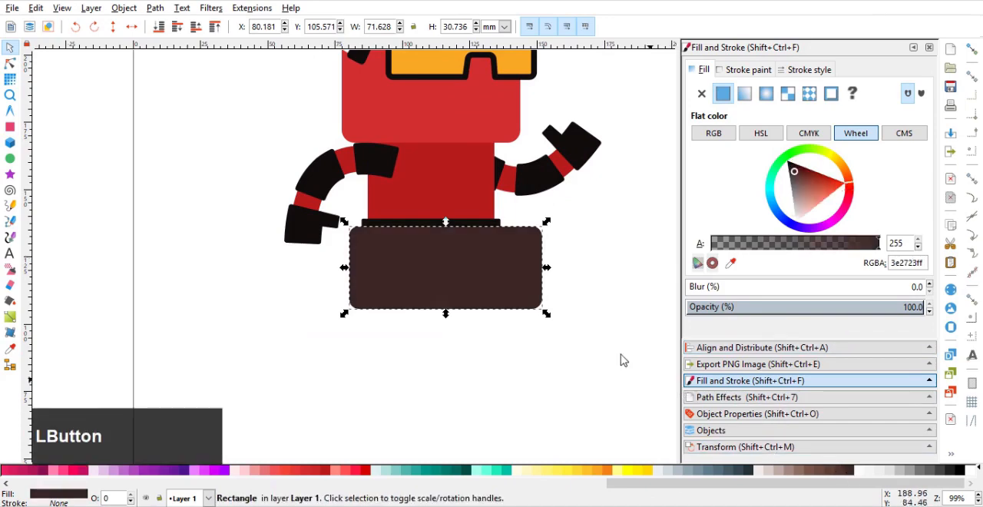
pyautogui.click(623, 360)
pyautogui.keyDown('ctrl'); pyautogui.scroll(1, 474, 276); pyautogui.keyUp('ctrl')
pyautogui.click(526, 269)
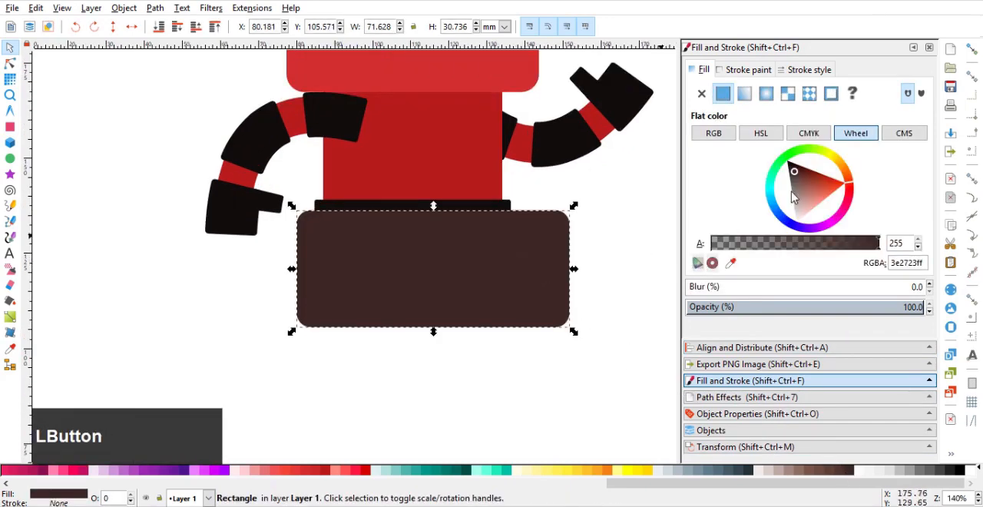
pyautogui.click(855, 192)
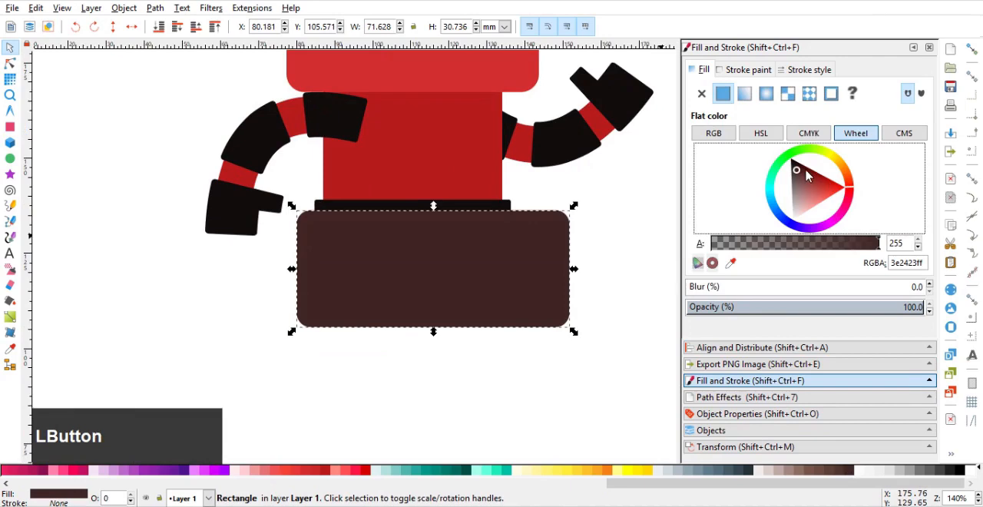
pyautogui.click(799, 167)
# Intersect the dark rectangle with a copy of the body and stack the resulting piece above the body but behind the belt
pyautogui.click(445, 160)
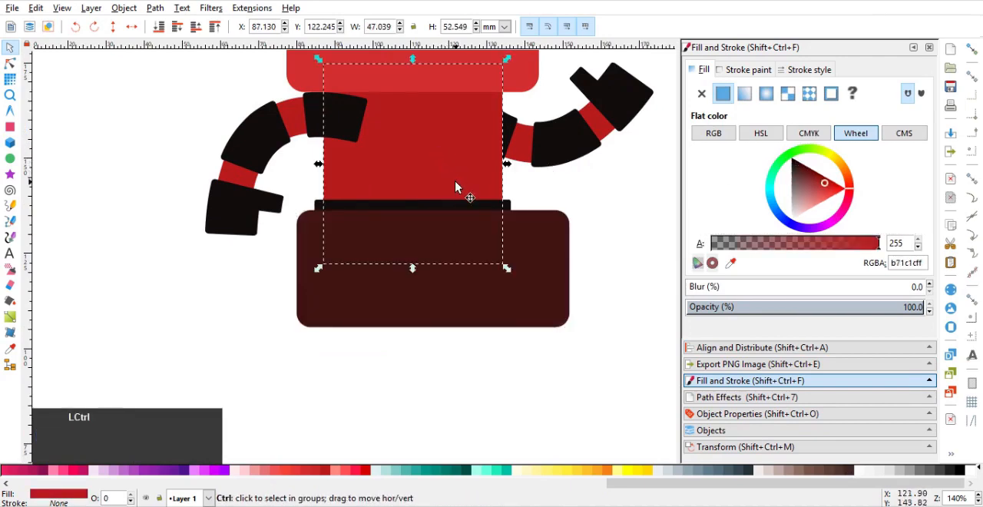
pyautogui.keyDown('ctrl'); pyautogui.moveTo(461, 191); pyautogui.dragTo(532, 271); pyautogui.keyUp('ctrl')
pyautogui.keyDown('shift'); pyautogui.click(536, 275); pyautogui.keyUp('shift')
pyautogui.hotkey('ctrl', '*')
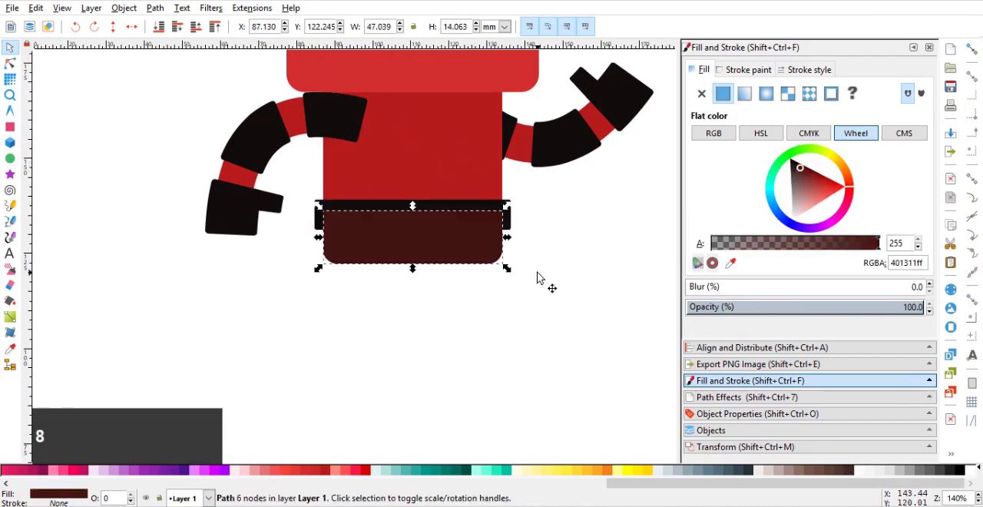
pyautogui.press('End')
pyautogui.press('pageup')
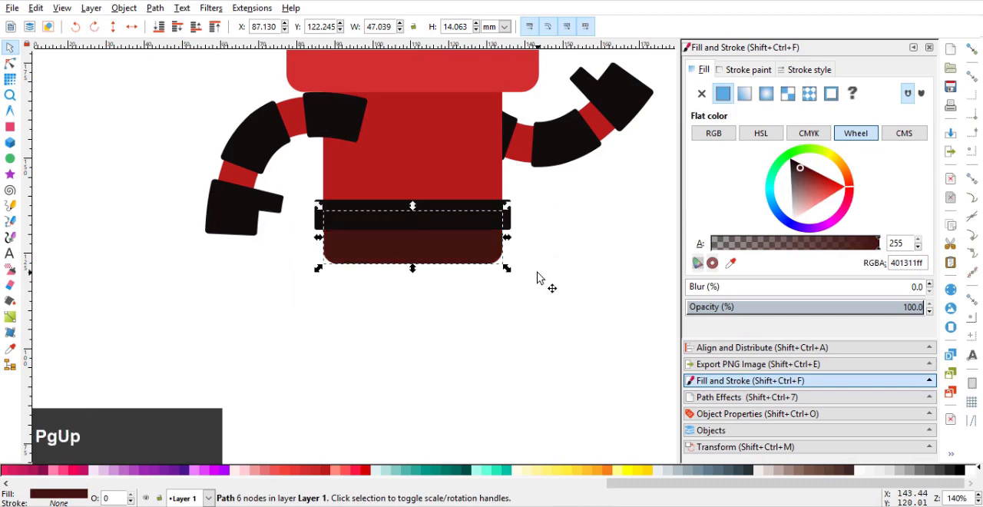
pyautogui.click(541, 285)
# Narrow the black belt symmetrically to about 49.3 mm wide so it only slightly overhangs the body
pyautogui.scroll(-2, 498, 277)
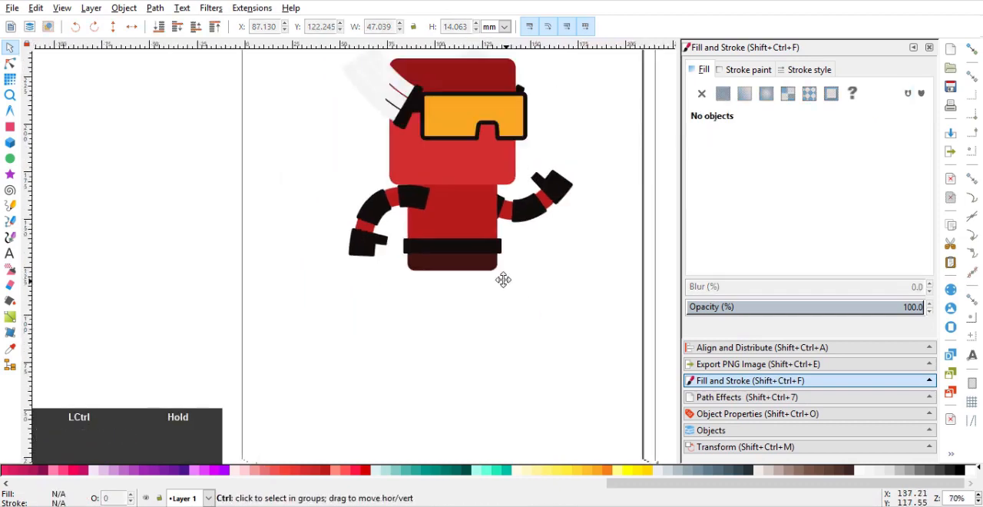
pyautogui.scroll(1, 501, 278)
pyautogui.scroll(-1, 502, 279)
pyautogui.scroll(2, 469, 246)
pyautogui.keyDown('ctrl'); pyautogui.click(466, 236); pyautogui.keyUp('ctrl')
pyautogui.scroll(2, 466, 236)
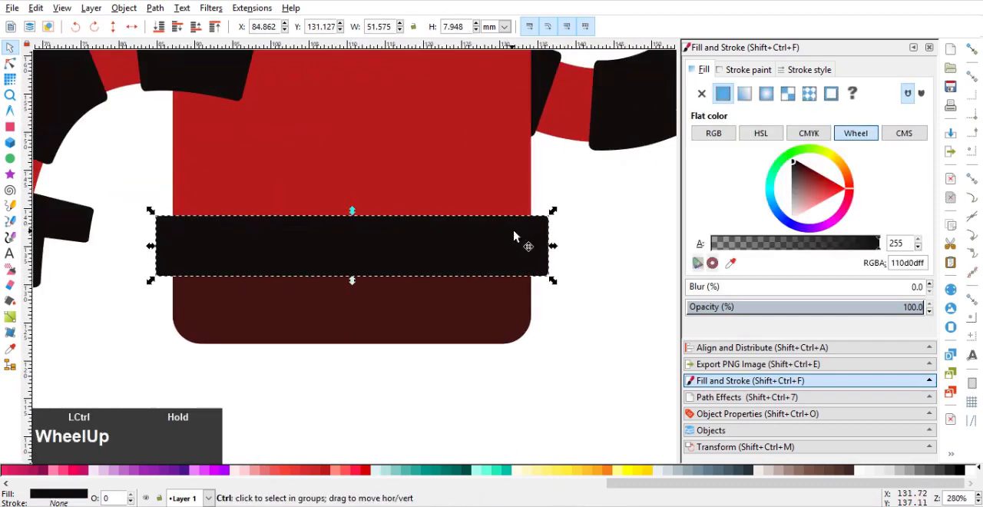
pyautogui.moveTo(553, 249); pyautogui.dragTo(545, 283)
pyautogui.click(566, 242)
pyautogui.scroll(-2, 566, 242)
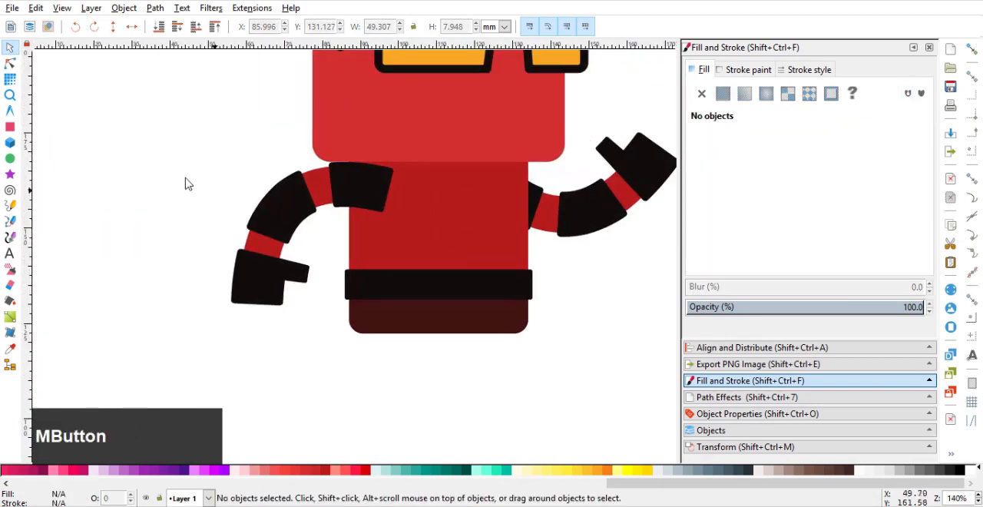
# Draw a vertical strip about 1.5 mm wide and 34.6 mm tall right of the body's centre, stacked behind the head and belt
pyautogui.click(10, 126)
pyautogui.moveTo(477, 151); pyautogui.dragTo(481, 281)
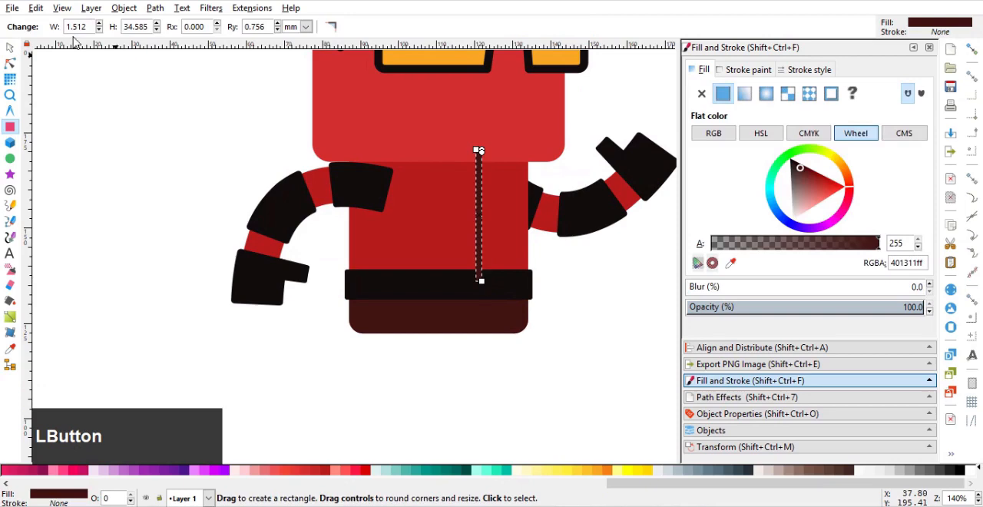
pyautogui.click(10, 49)
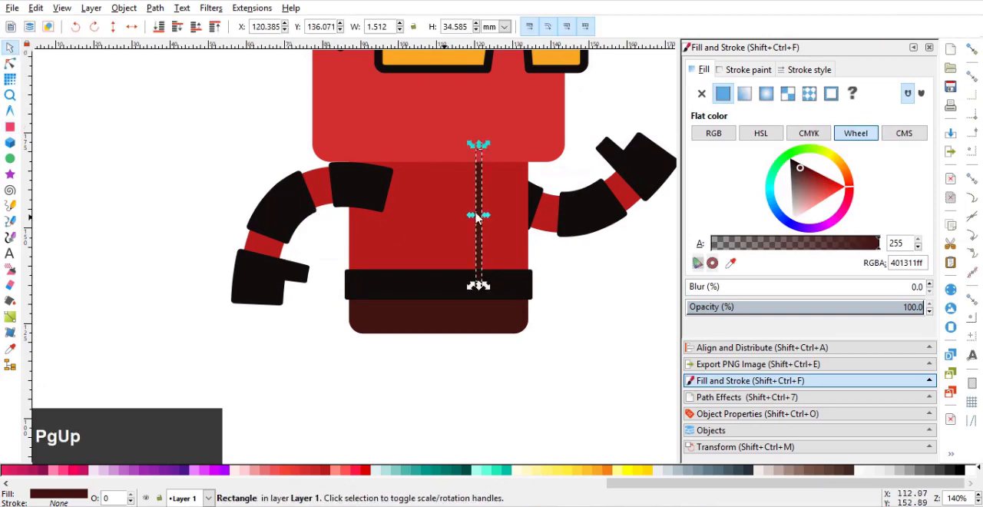
# Fill the vertical body strip with a red slightly darker than the body
pyautogui.click(326, 471)
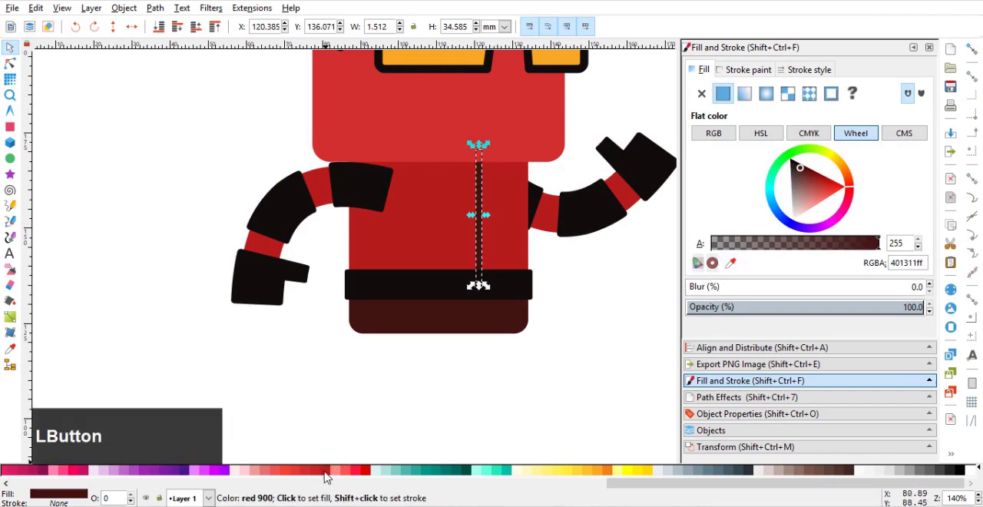
pyautogui.click(810, 178)
pyautogui.click(619, 287)
pyautogui.scroll(-2, 528, 288)
pyautogui.moveTo(523, 285); pyautogui.dragTo(491, 257)
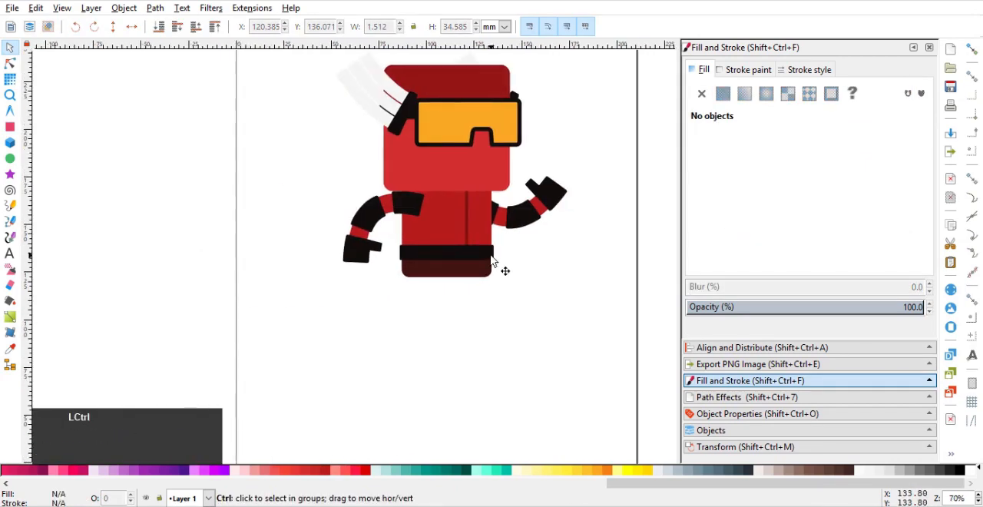
# Change the head's fill to the darker red c62828
pyautogui.click(483, 176)
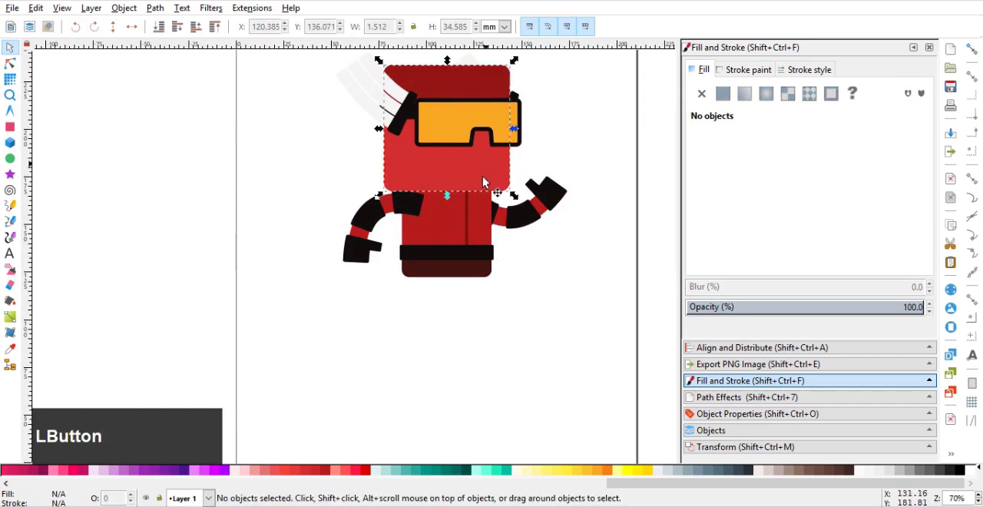
pyautogui.click(294, 471)
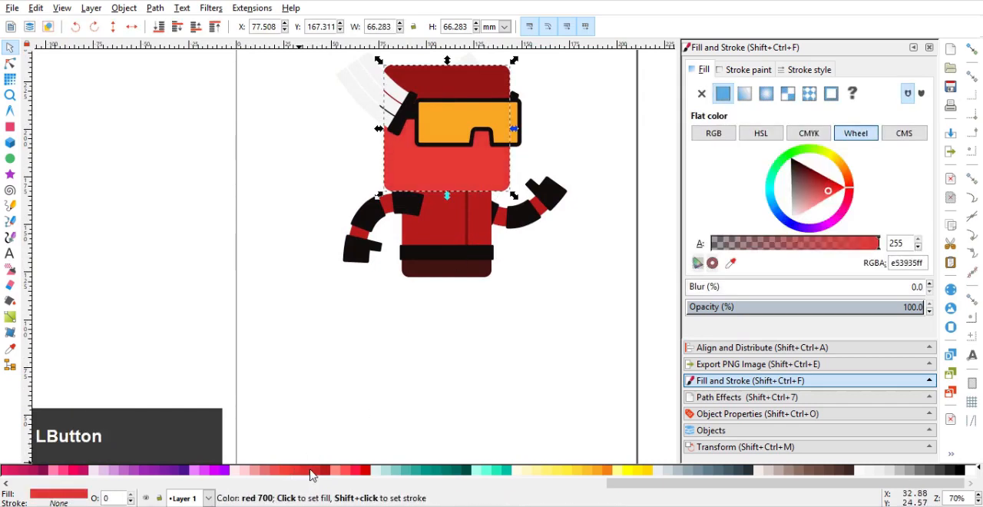
pyautogui.click(312, 471)
pyautogui.middleClick(449, 305)
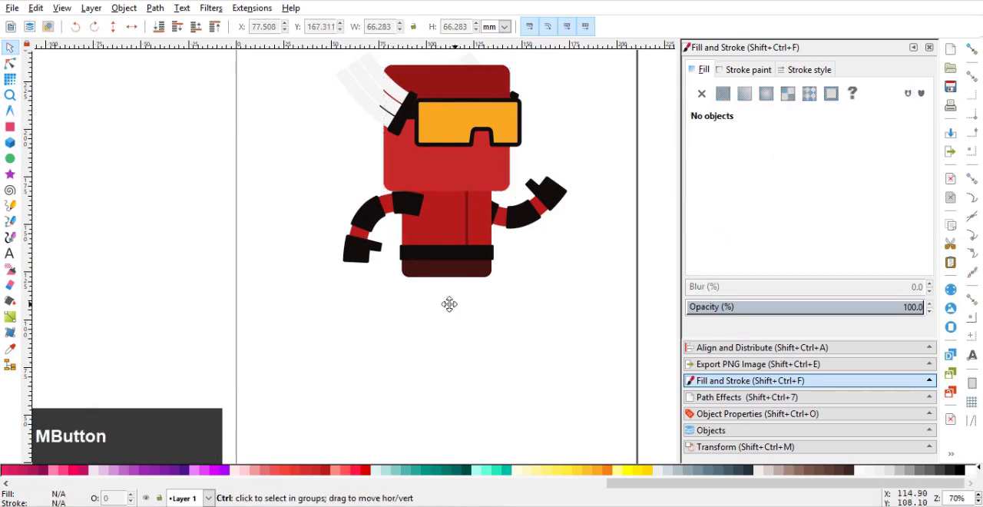
pyautogui.moveTo(449, 304); pyautogui.dragTo(433, 299)
# Draw a horizontal bar about 54.3 × 8.3 mm below the body and fill it with the lower body's dark maroon 401311
pyautogui.click(10, 127)
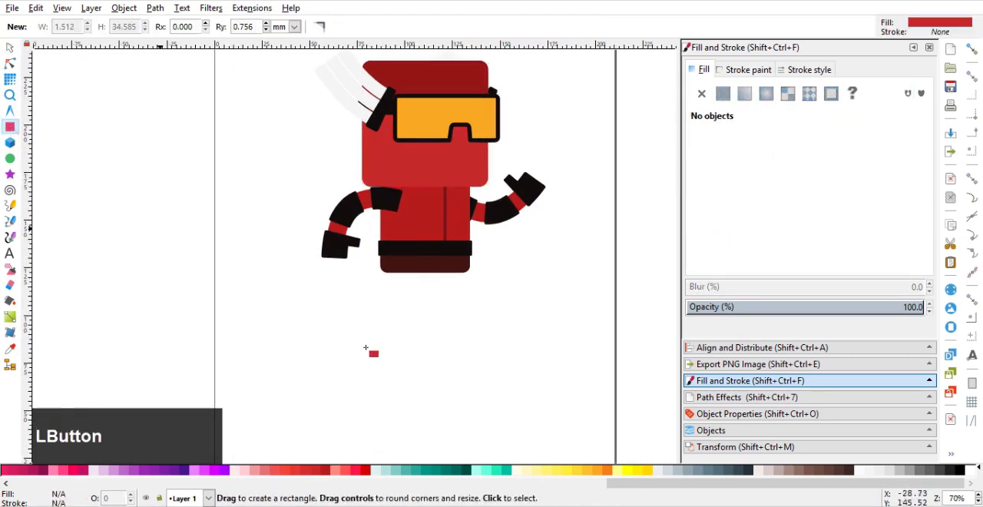
pyautogui.scroll(1, 301, 286)
pyautogui.moveTo(285, 280); pyautogui.dragTo(431, 301)
pyautogui.click(730, 263)
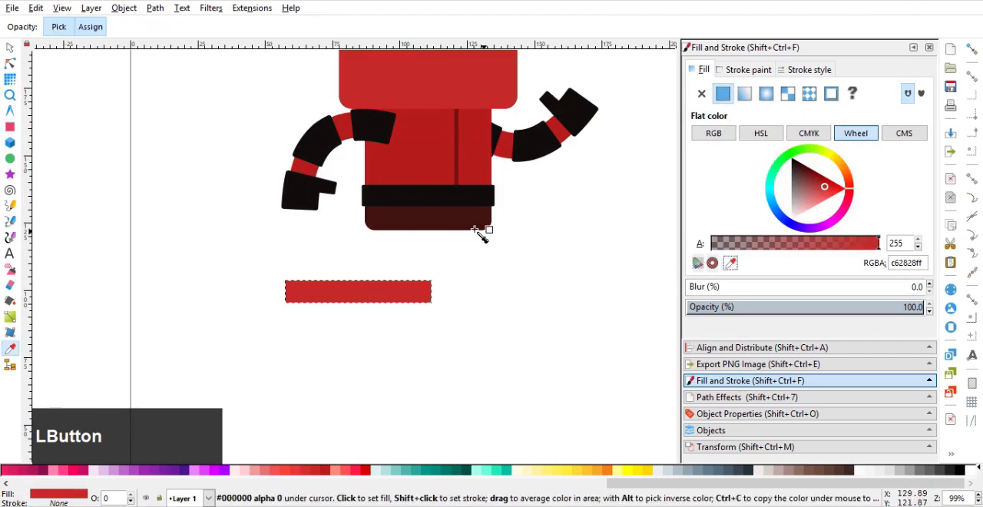
pyautogui.click(464, 243)
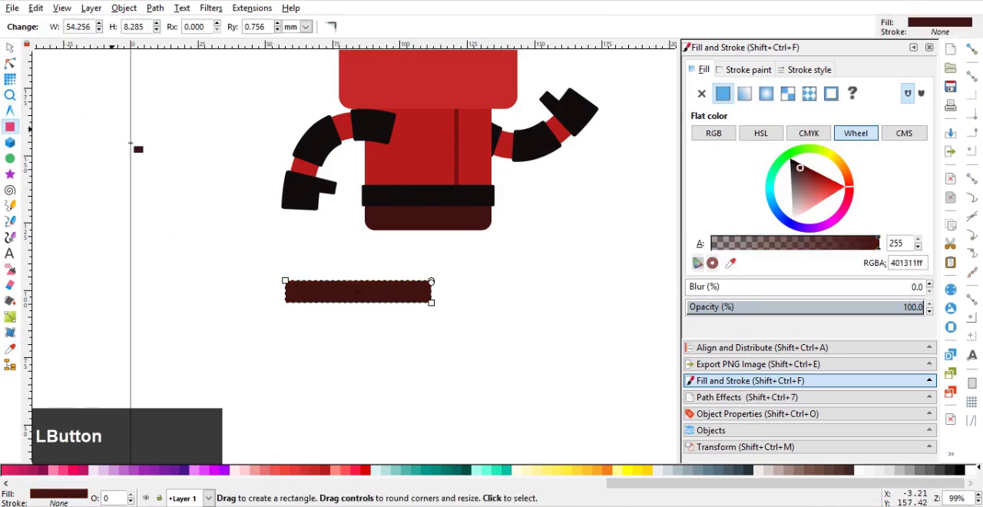
# Duplicate the bar, resize the copy to a band about 25.3 × 10.9 mm, and fill it with the belt's black
pyautogui.click(10, 48)
pyautogui.scroll(1, 305, 238)
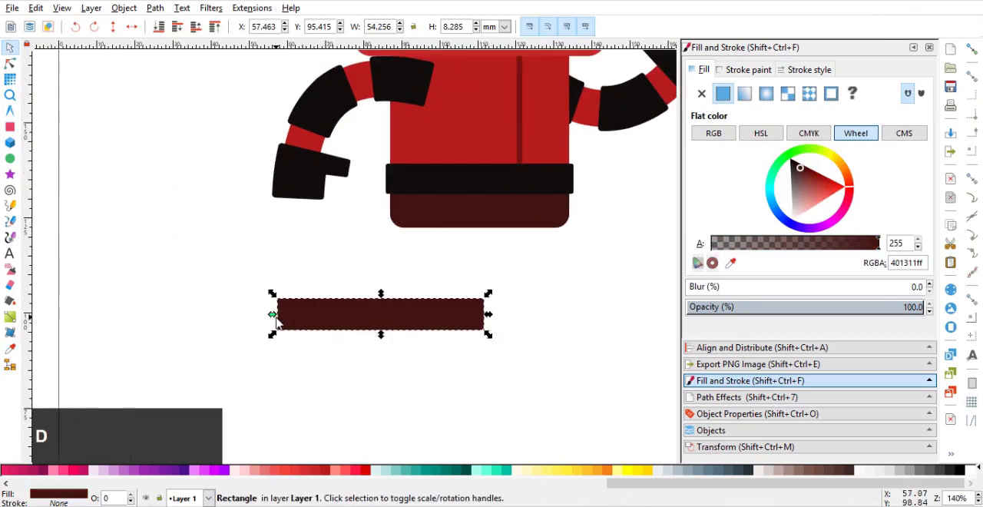
pyautogui.moveTo(275, 320); pyautogui.dragTo(376, 323)
pyautogui.moveTo(484, 322); pyautogui.dragTo(424, 289)
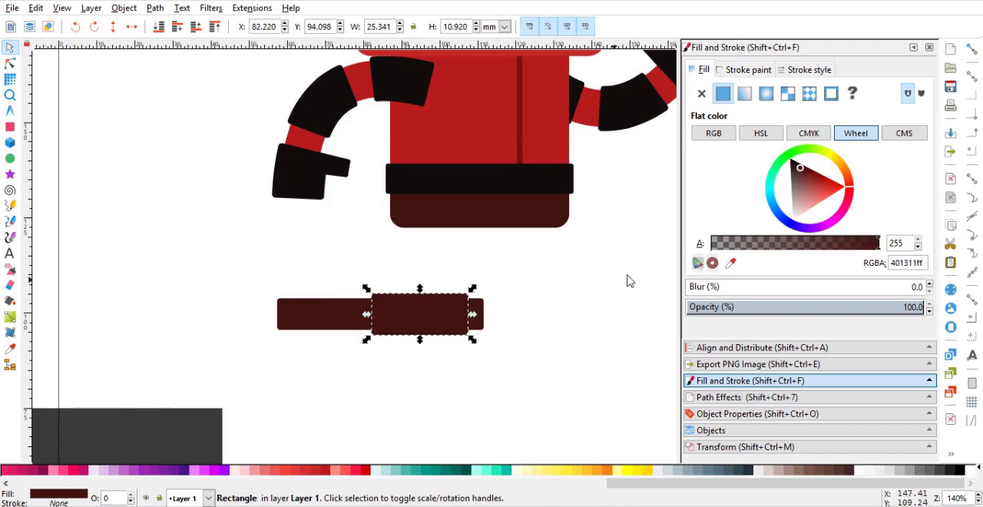
pyautogui.click(727, 264)
pyautogui.click(520, 182)
pyautogui.click(519, 255)
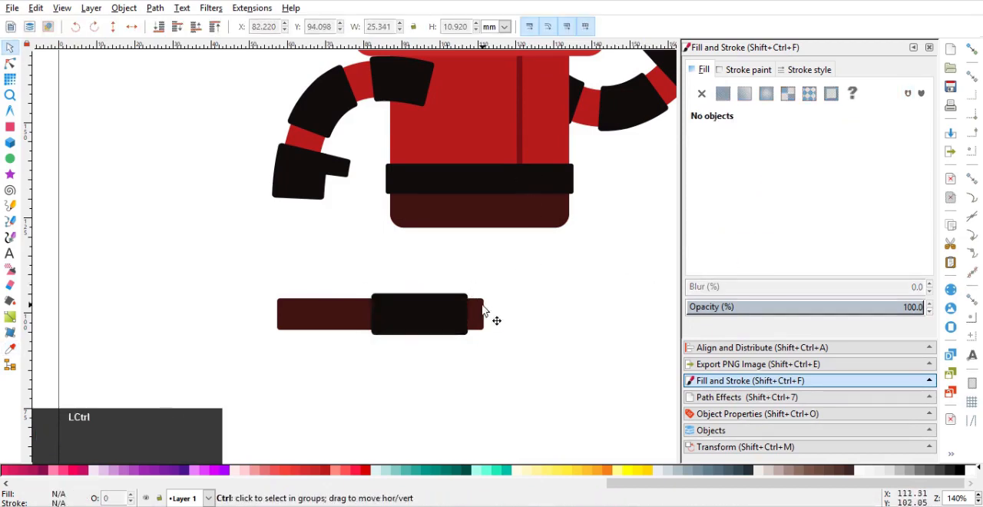
# Copy the black band over the bar's left end and add a black foot block about 10.8 × 11.1 mm beneath it
pyautogui.moveTo(480, 307); pyautogui.dragTo(333, 322)
pyautogui.click(488, 307)
pyautogui.hotkey('ctrl', 'd')
pyautogui.scroll(2, 336, 347)
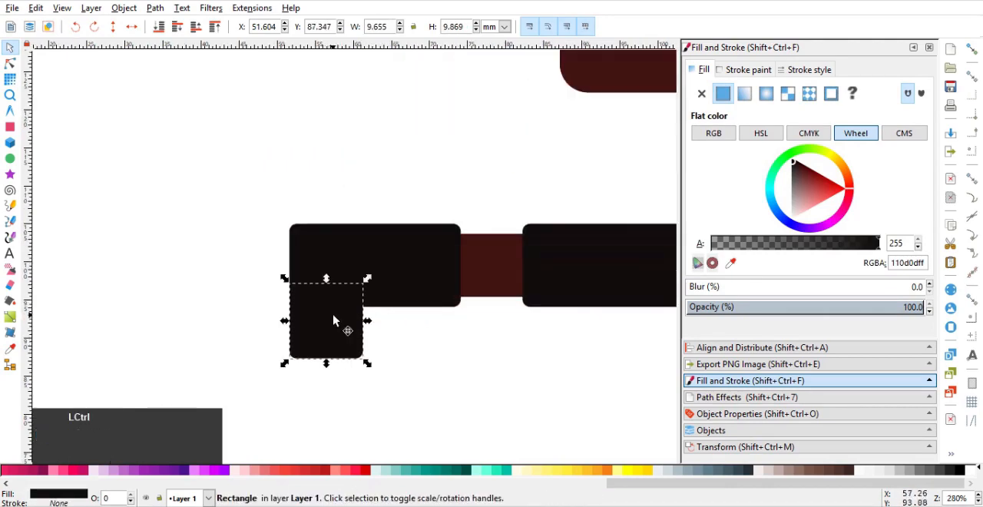
pyautogui.scroll(-3, 333, 321)
pyautogui.scroll(2, 389, 351)
pyautogui.moveTo(392, 333); pyautogui.dragTo(404, 344)
pyautogui.scroll(-1, 396, 338)
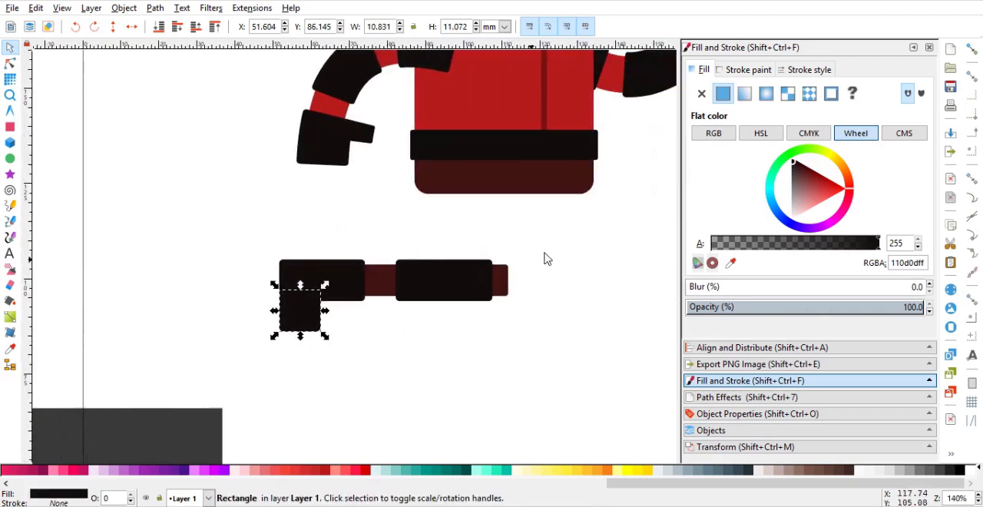
# Convert the four leg rectangles to paths and group them
pyautogui.moveTo(545, 259); pyautogui.dragTo(211, 358)
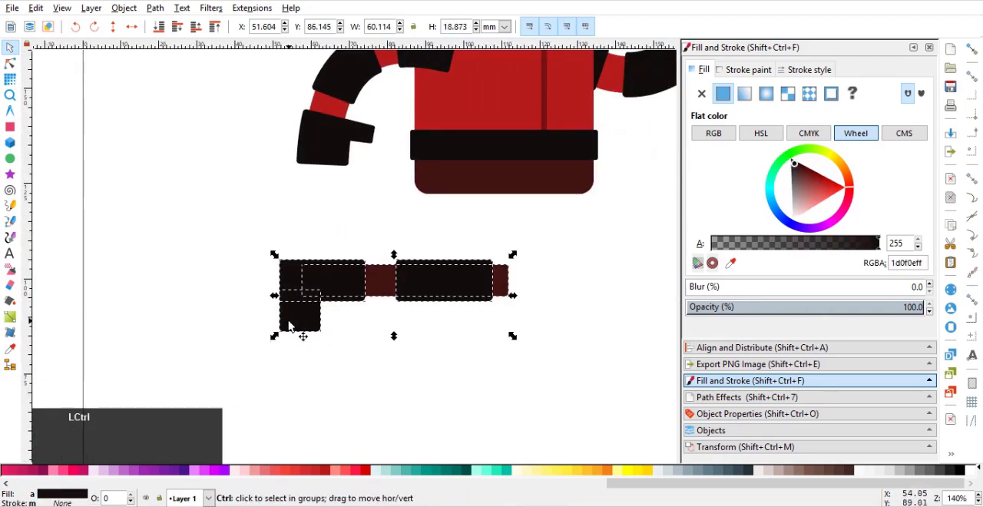
pyautogui.click(10, 63)
pyautogui.click(296, 26)
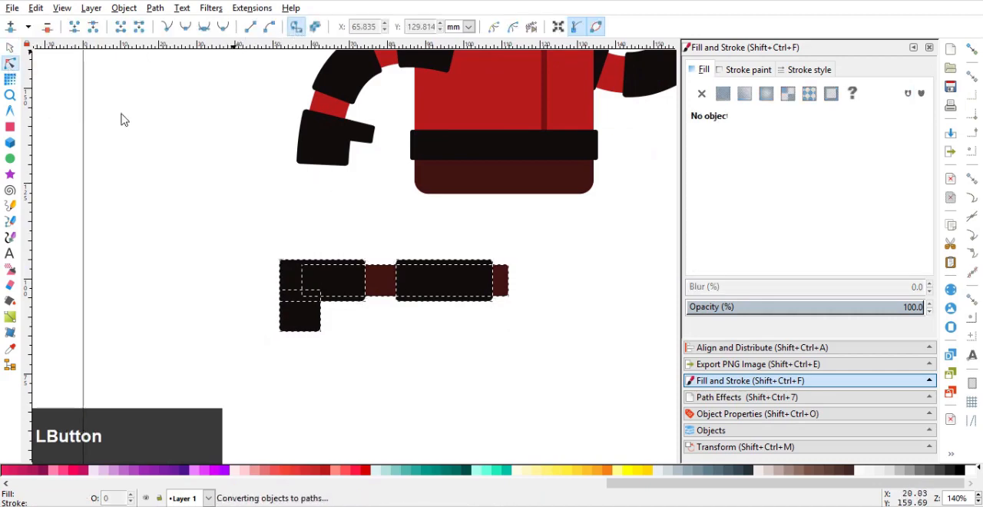
pyautogui.click(10, 47)
pyautogui.click(263, 225)
pyautogui.moveTo(571, 250); pyautogui.dragTo(213, 364)
pyautogui.hotkey('ctrl', 'g')
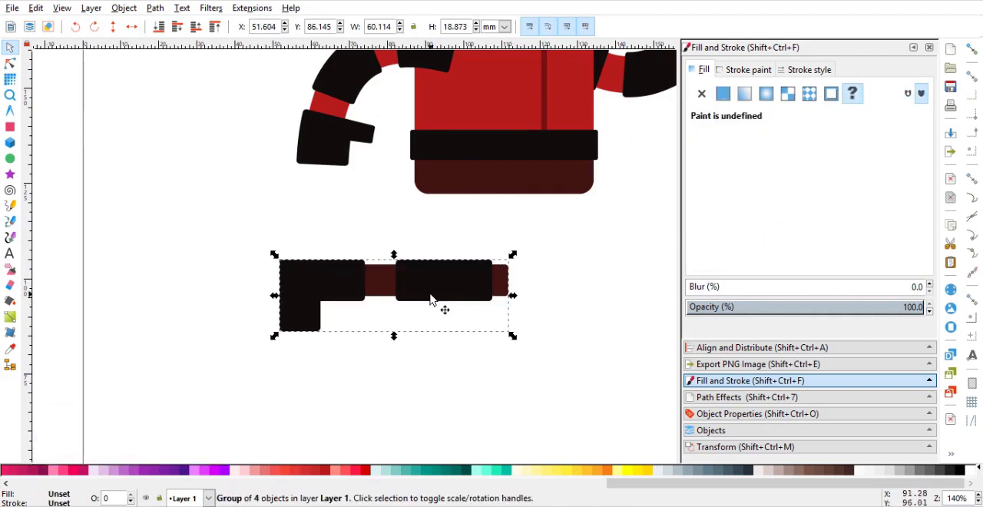
# Add a Bend path effect to the leg group and make its bend path editable on the canvas
pyautogui.keyDown('ctrl'); pyautogui.scroll(-2, 410, 318); pyautogui.keyUp('ctrl')
pyautogui.keyDown('ctrl'); pyautogui.scroll(2, 413, 315); pyautogui.keyUp('ctrl')
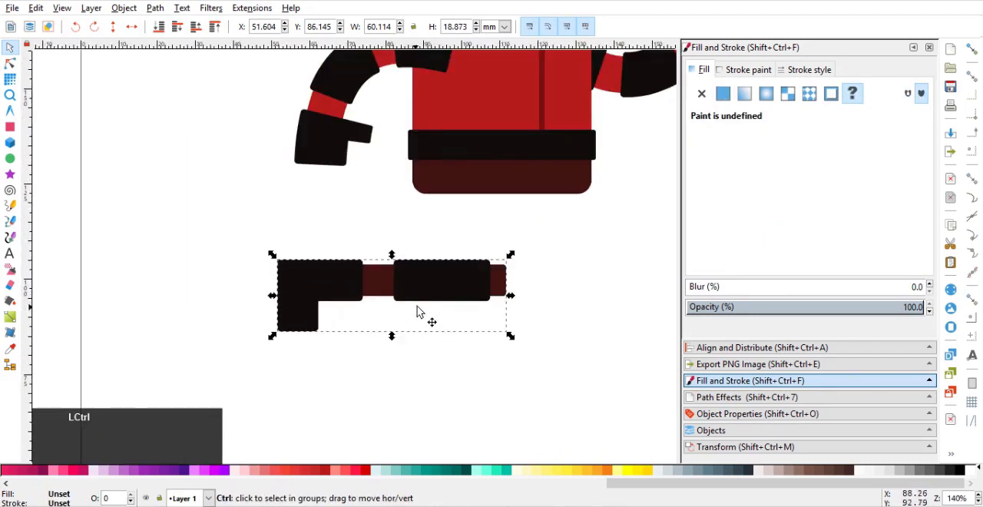
pyautogui.click(767, 398)
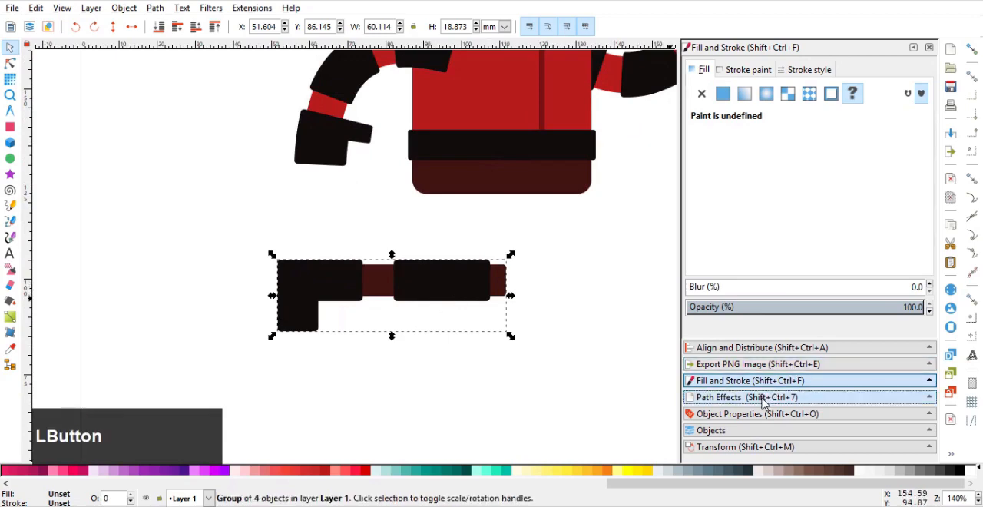
pyautogui.click(697, 311)
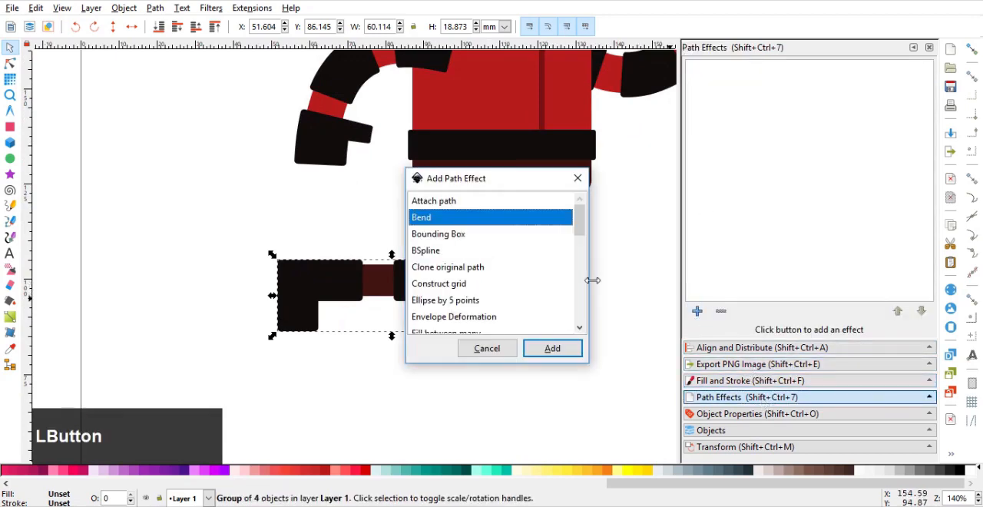
pyautogui.click(550, 350)
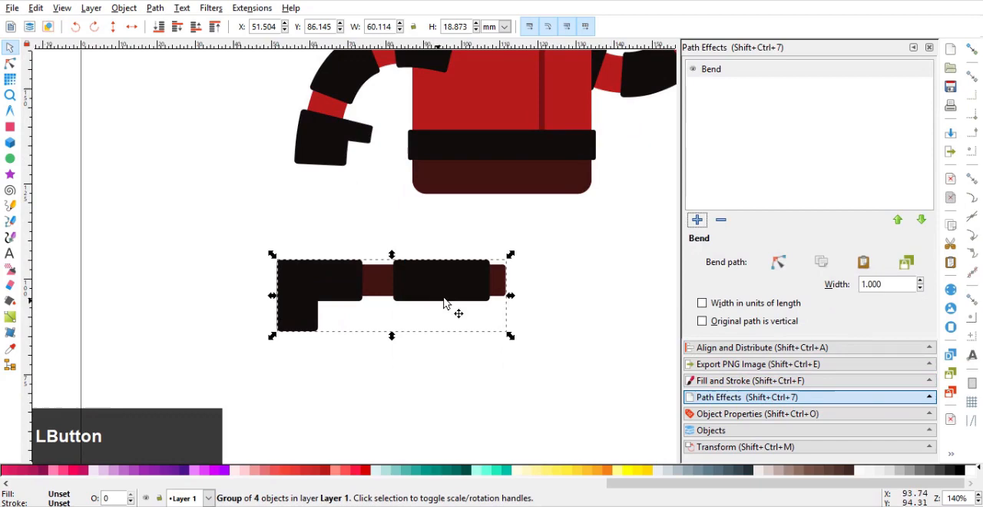
pyautogui.click(781, 268)
# Bend the leg into a curve running from the lower body down to the right, with the foot pointing right
pyautogui.moveTo(505, 295); pyautogui.dragTo(481, 191)
pyautogui.moveTo(275, 330); pyautogui.dragTo(607, 329)
pyautogui.moveTo(486, 194); pyautogui.dragTo(473, 171)
pyautogui.moveTo(543, 253); pyautogui.dragTo(597, 246)
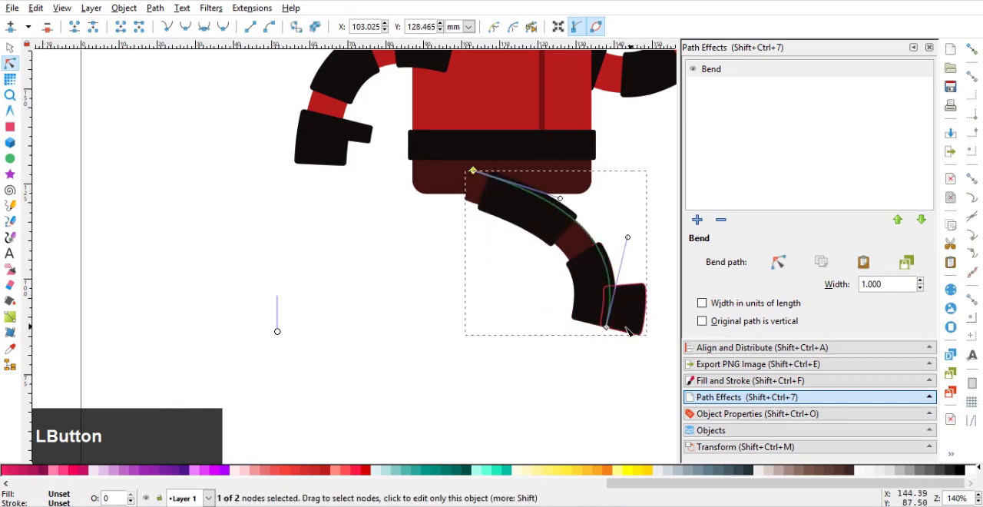
pyautogui.moveTo(606, 328); pyautogui.dragTo(592, 352)
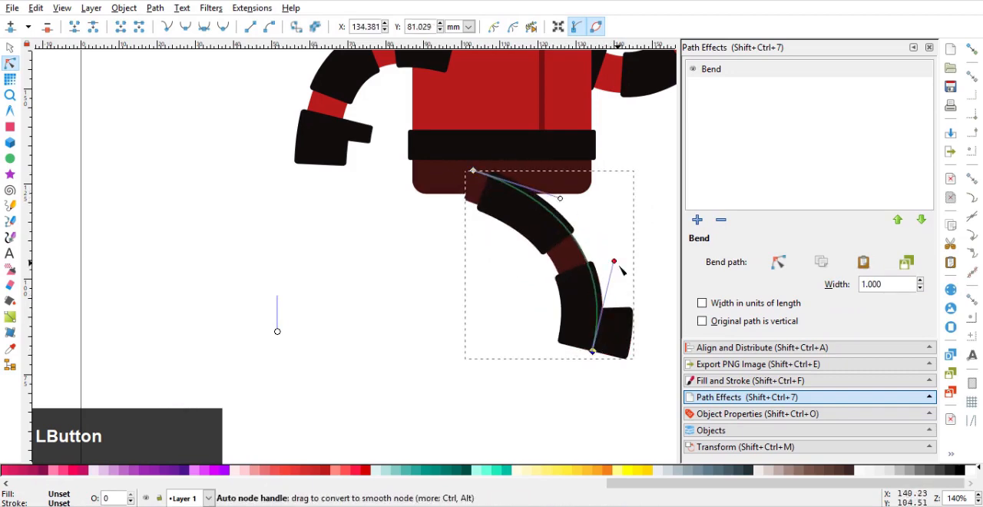
pyautogui.moveTo(620, 268); pyautogui.dragTo(626, 275)
pyautogui.moveTo(569, 205); pyautogui.dragTo(550, 189)
pyautogui.moveTo(474, 172); pyautogui.dragTo(470, 163)
# Level the foot by straightening the lower end of the bend path, and widen the leg's bend to about 1.077
pyautogui.keyDown('ctrl'); pyautogui.scroll(-2, 599, 315); pyautogui.keyUp('ctrl')
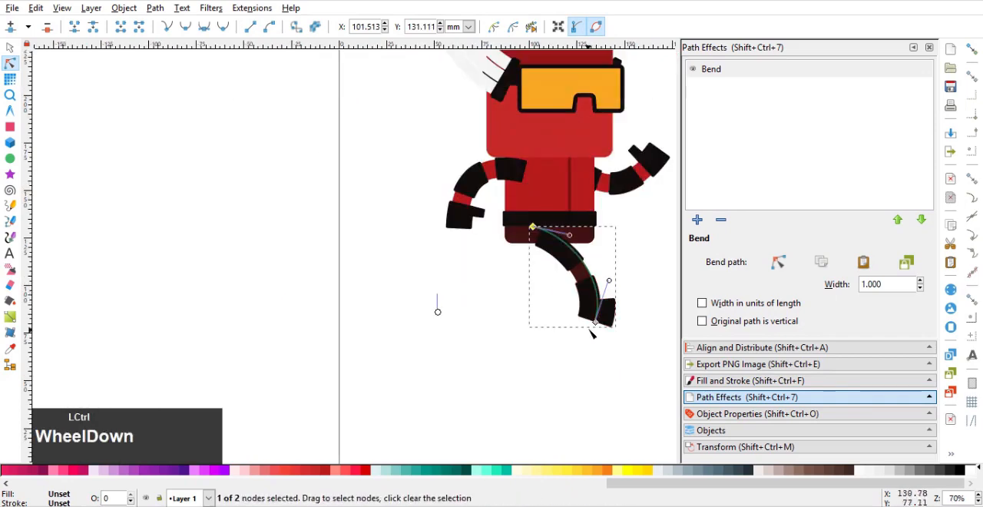
pyautogui.click(597, 321)
pyautogui.moveTo(597, 321); pyautogui.dragTo(596, 325)
pyautogui.keyDown('ctrl'); pyautogui.scroll(1, 599, 327); pyautogui.keyUp('ctrl')
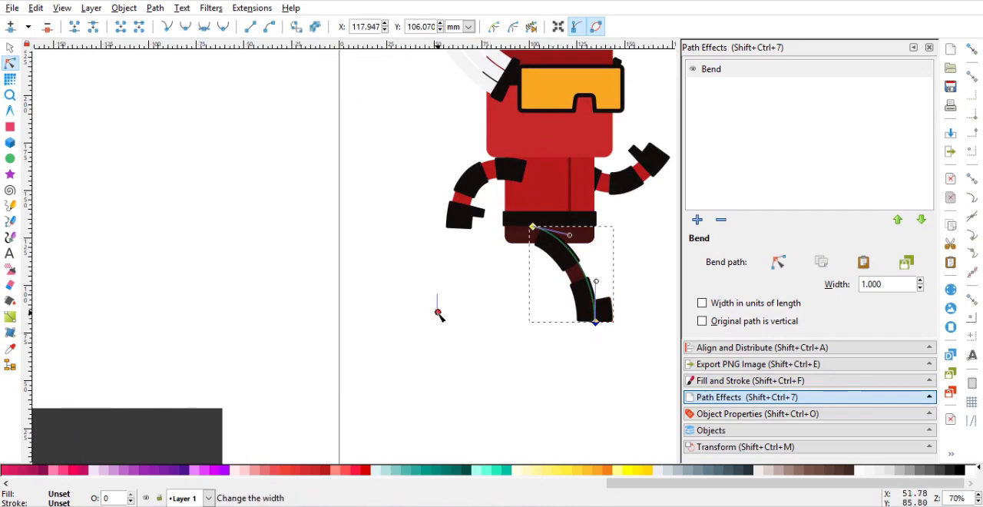
pyautogui.moveTo(438, 312); pyautogui.dragTo(620, 329)
pyautogui.hotkey('ctrl', 'z')
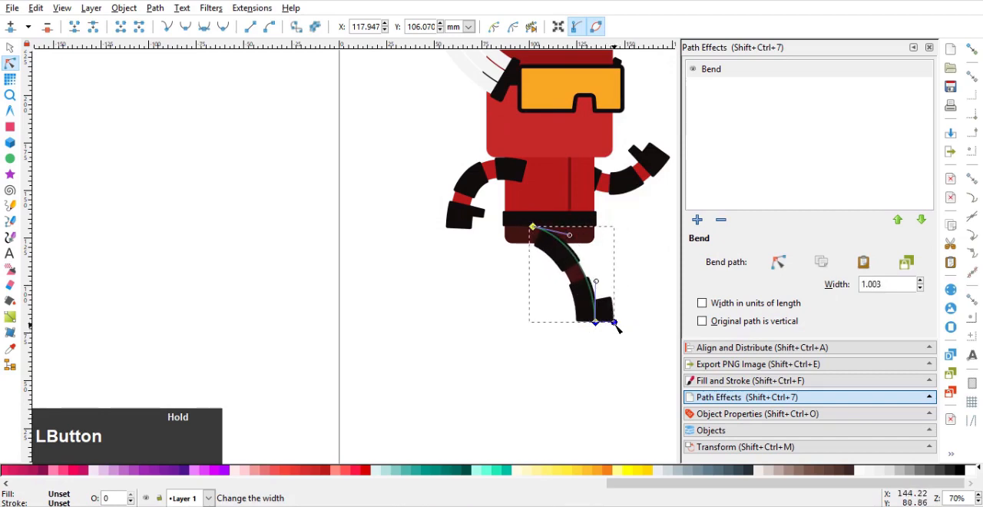
# Duplicate the leg, rotate the copy clockwise so its foot trails to the left, and send it to the back
pyautogui.click(10, 47)
pyautogui.click(108, 105)
pyautogui.moveTo(496, 285); pyautogui.dragTo(389, 312)
pyautogui.scroll(1, 434, 302)
pyautogui.click(490, 289)
pyautogui.hotkey('ctrl', 'd')
pyautogui.click(475, 274)
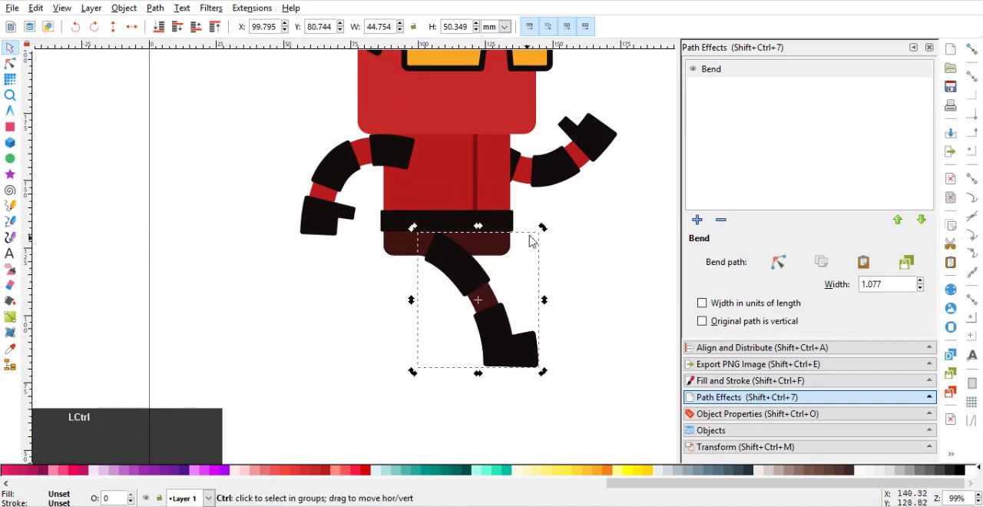
pyautogui.moveTo(544, 232); pyautogui.dragTo(465, 302)
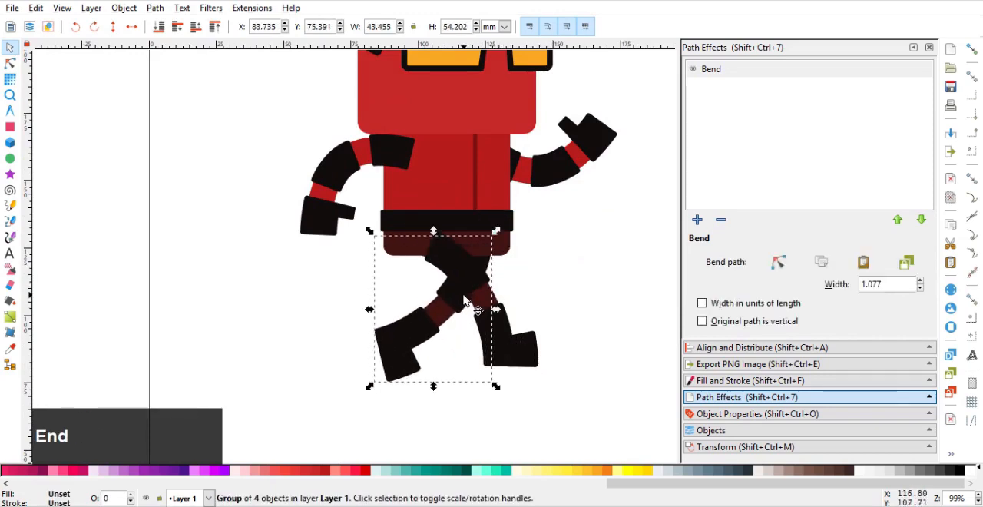
# Reshape the back leg's bend path so its foot is raised behind the body with a sharper knee curve
pyautogui.click(13, 63)
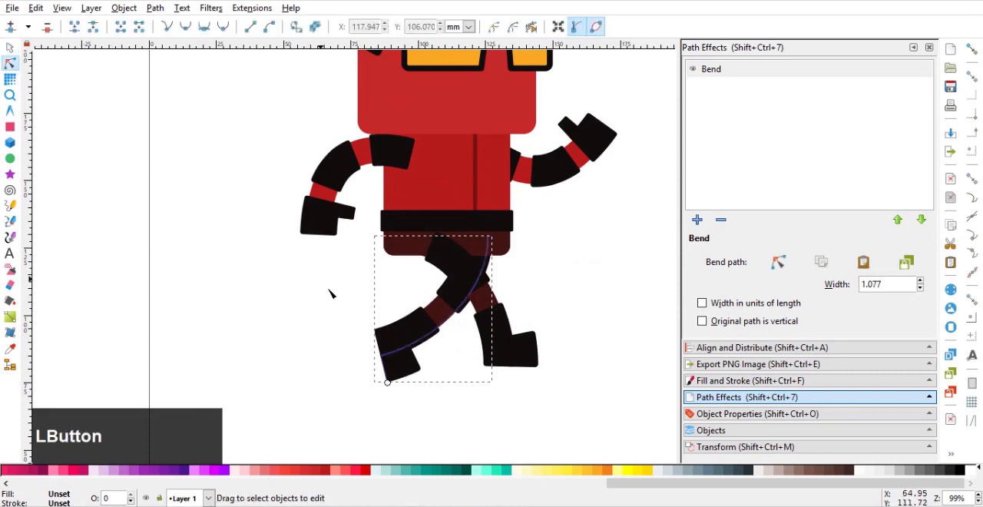
pyautogui.click(778, 262)
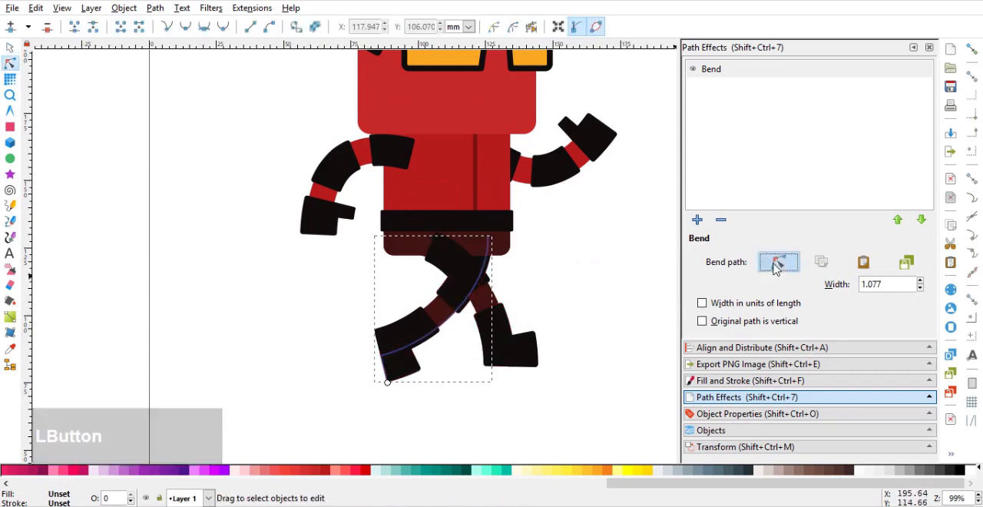
pyautogui.moveTo(383, 358); pyautogui.dragTo(359, 315)
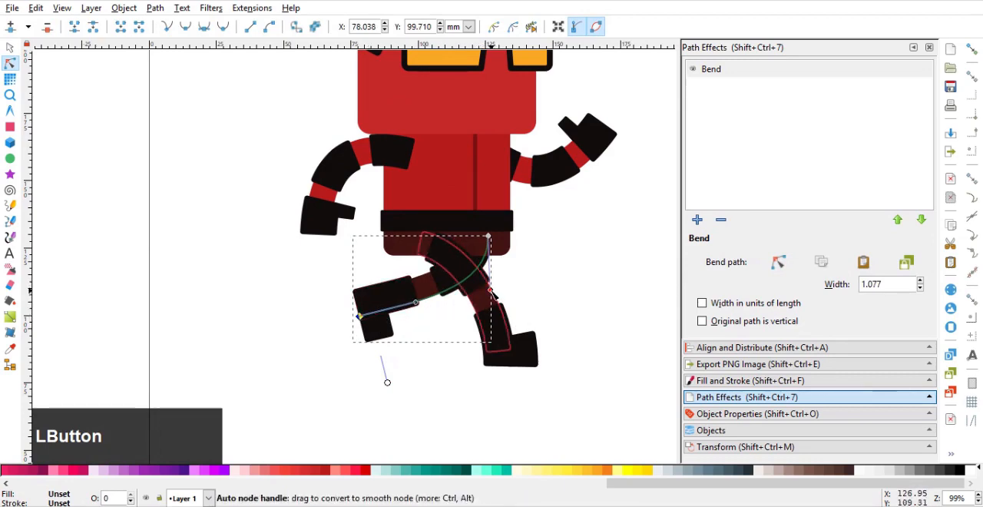
pyautogui.moveTo(489, 289); pyautogui.dragTo(486, 311)
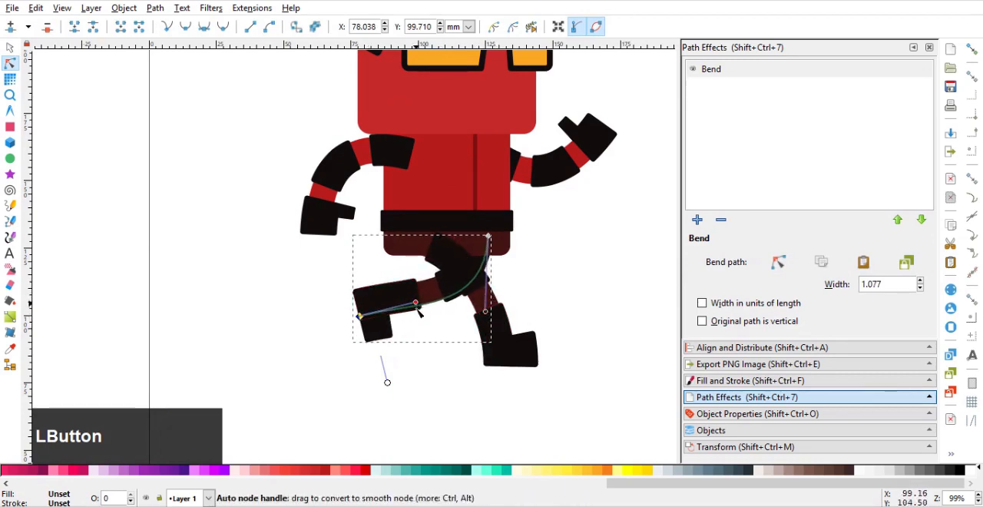
pyautogui.moveTo(417, 308); pyautogui.dragTo(398, 312)
# Shift the front leg about 4.3 mm to the left, keeping its height
pyautogui.click(10, 48)
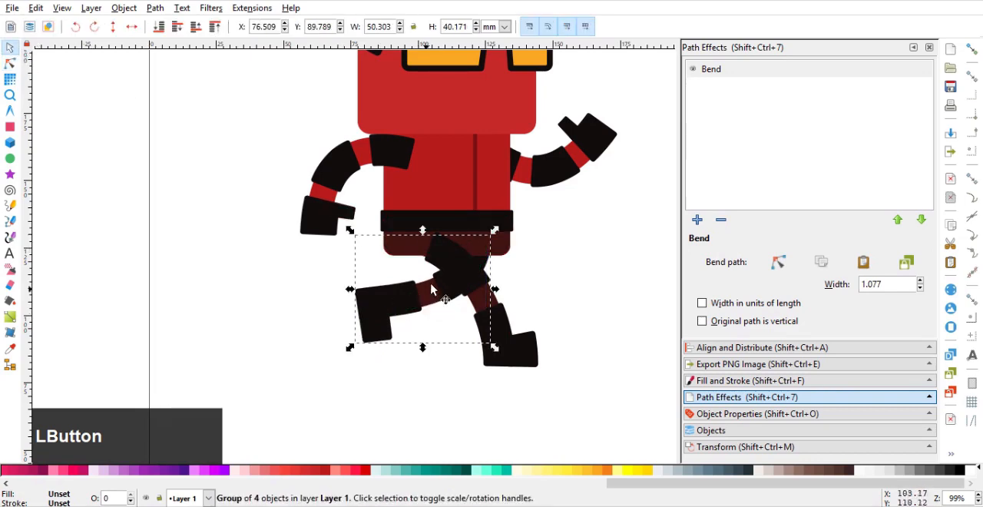
pyautogui.moveTo(470, 285); pyautogui.dragTo(459, 285)
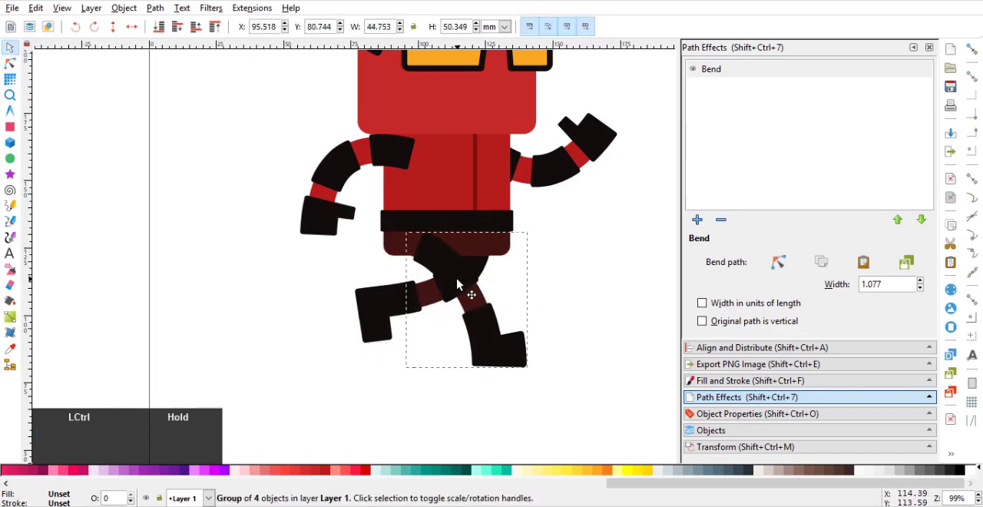
pyautogui.click(548, 274)
pyautogui.scroll(-3, 512, 281)
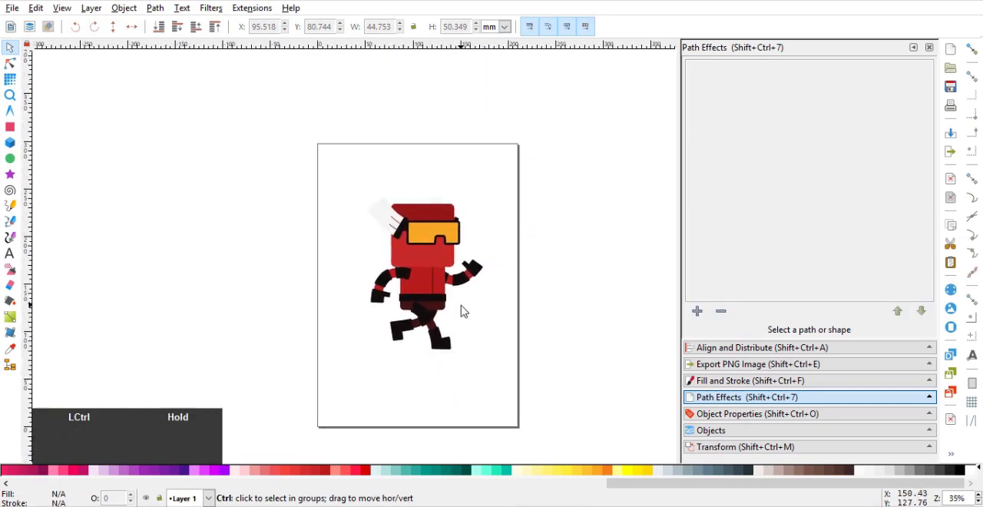
# Draw a background rectangle about 409 × 275 mm behind the whole character and fill it with brown 900
pyautogui.click(10, 127)
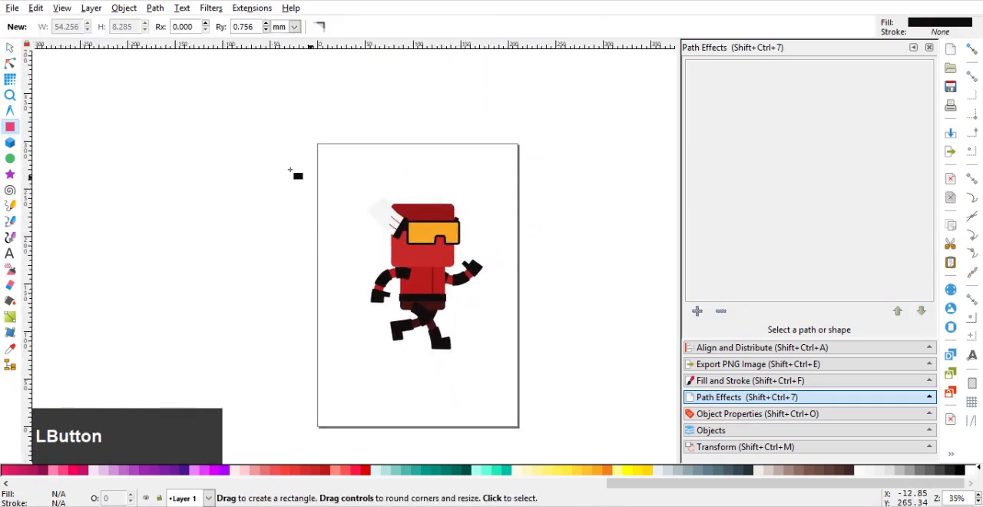
pyautogui.moveTo(223, 143)
pyautogui.mouseDown()
pyautogui.moveTo(676, 417)
pyautogui.moveTo(636, 417)
pyautogui.moveTo(612, 403)
pyautogui.mouseUp()
pyautogui.press('End')
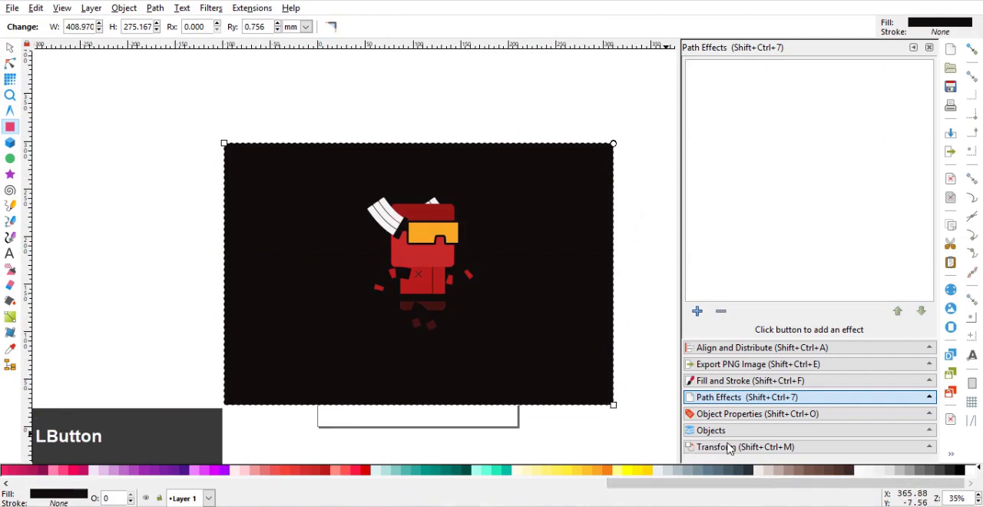
pyautogui.click(850, 471)
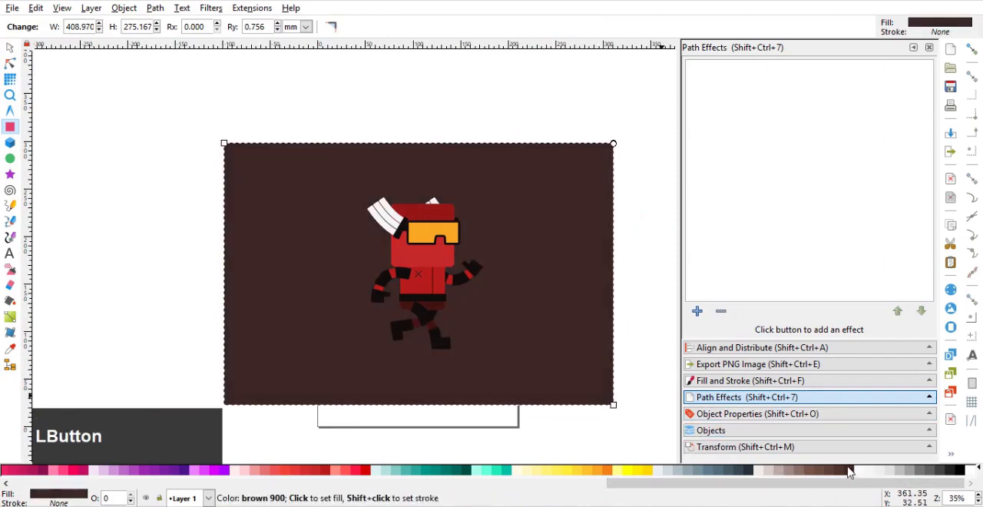
pyautogui.scroll(1, 509, 305)
pyautogui.middleClick(511, 309)
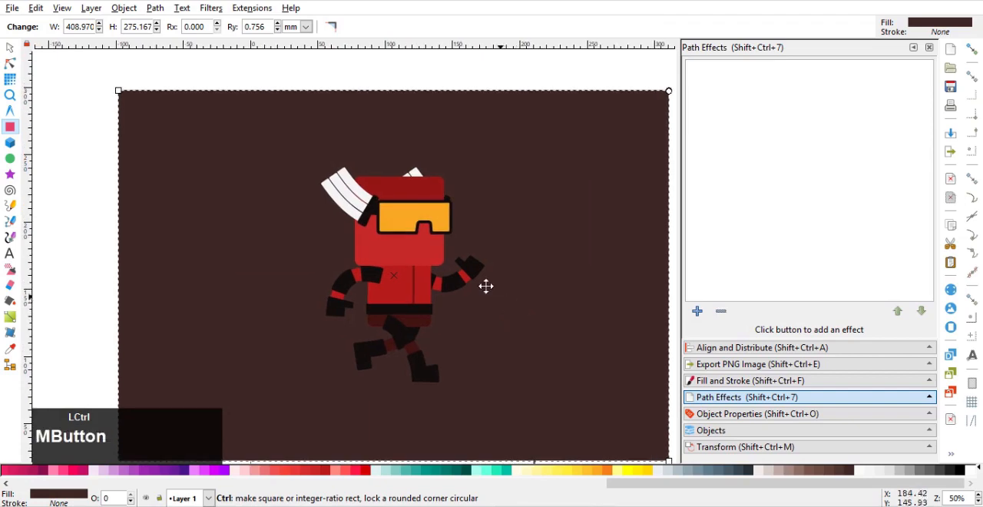
pyautogui.moveTo(486, 285); pyautogui.dragTo(459, 260)
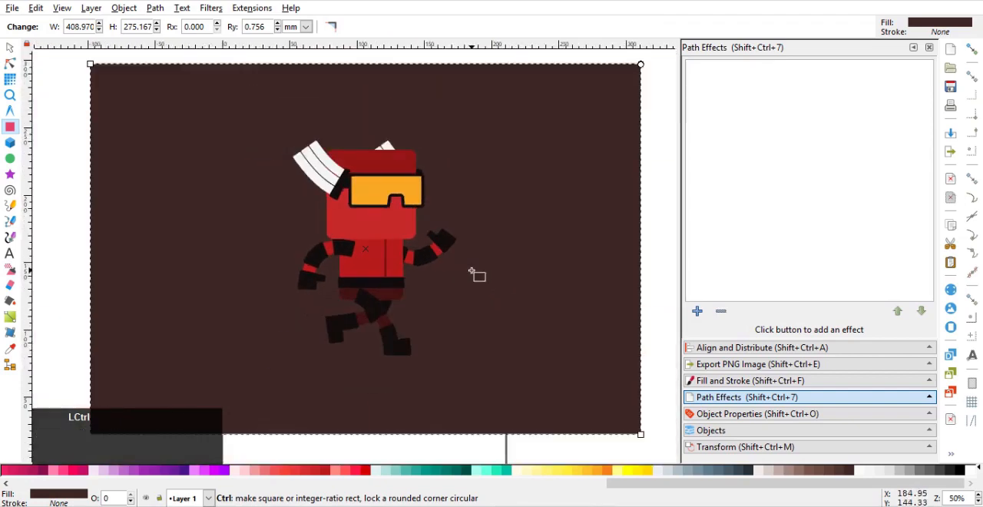
pyautogui.click(10, 47)
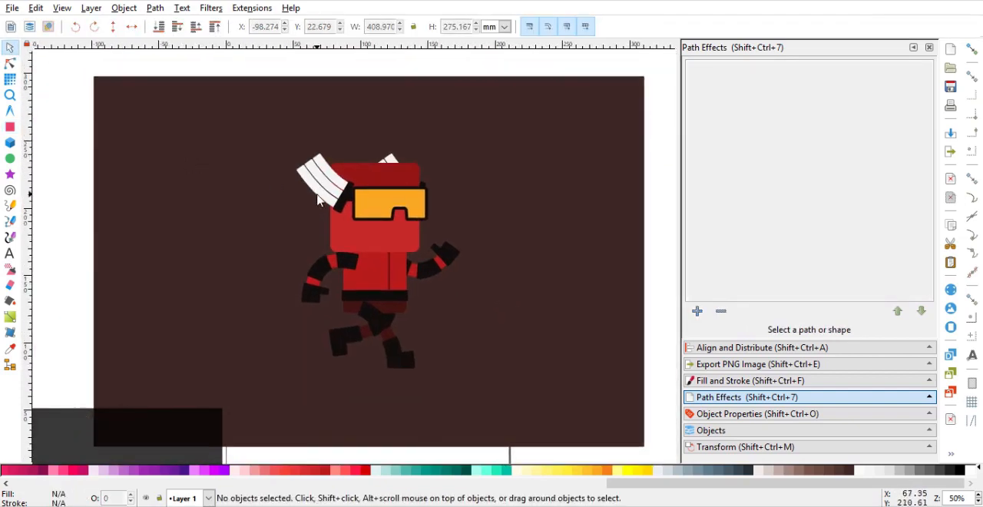
# Enlarge both legs together to about 68 × 53.7 mm and shift them slightly left under the body
pyautogui.click(387, 323)
pyautogui.scroll(2, 364, 345)
pyautogui.keyDown('shift'); pyautogui.click(342, 333); pyautogui.keyUp('shift')
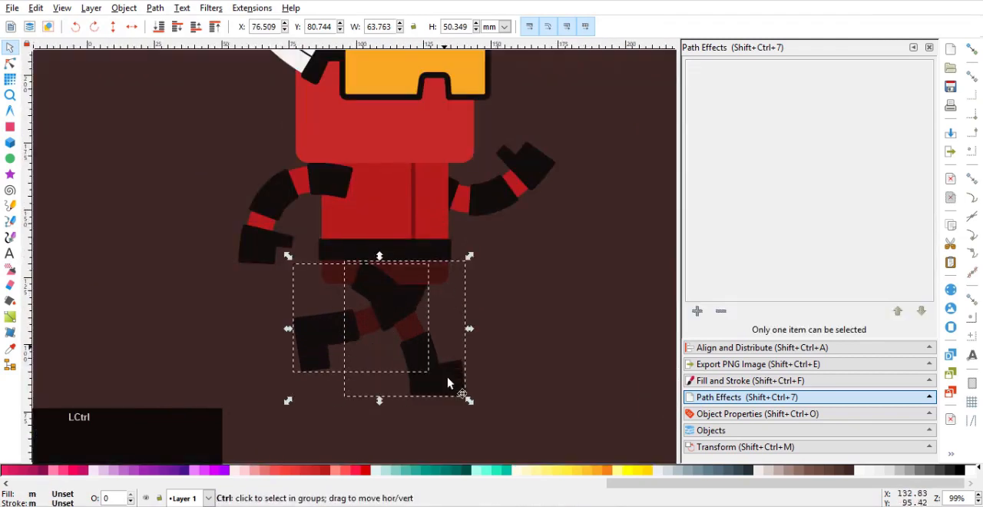
pyautogui.moveTo(469, 403); pyautogui.dragTo(481, 410)
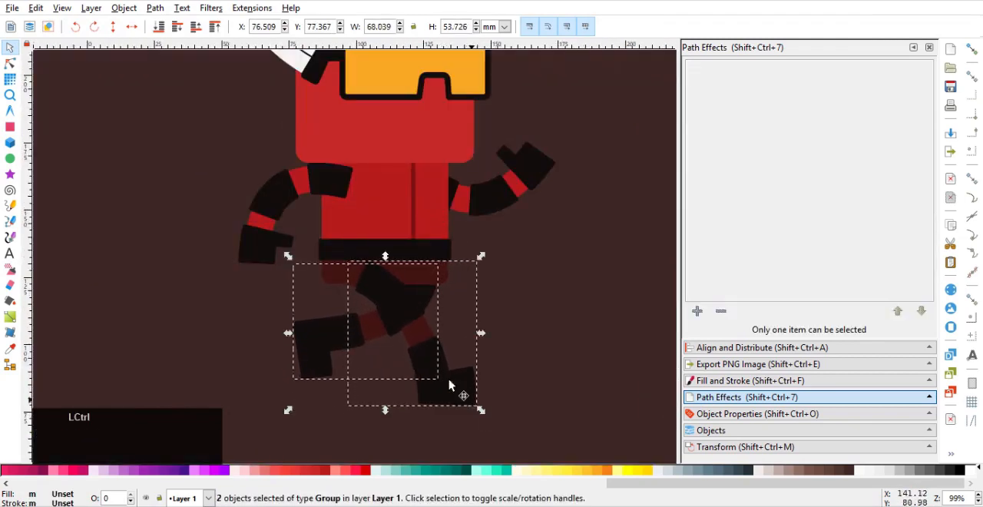
pyautogui.moveTo(407, 335); pyautogui.dragTo(403, 337)
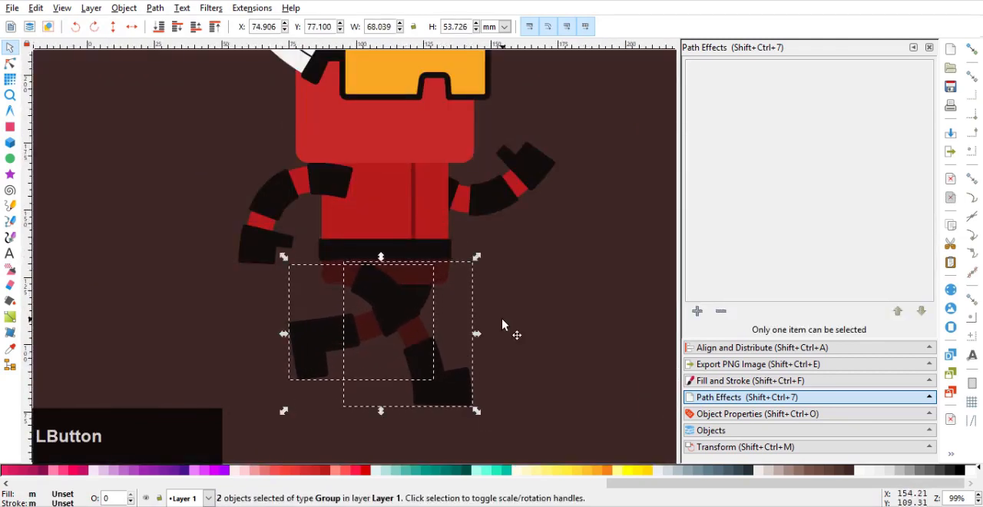
# Nudge the front leg and the belt up slightly, keeping the leg's top edge against the belt
pyautogui.click(502, 320)
pyautogui.scroll(2, 363, 289)
pyautogui.moveTo(349, 287); pyautogui.dragTo(353, 278)
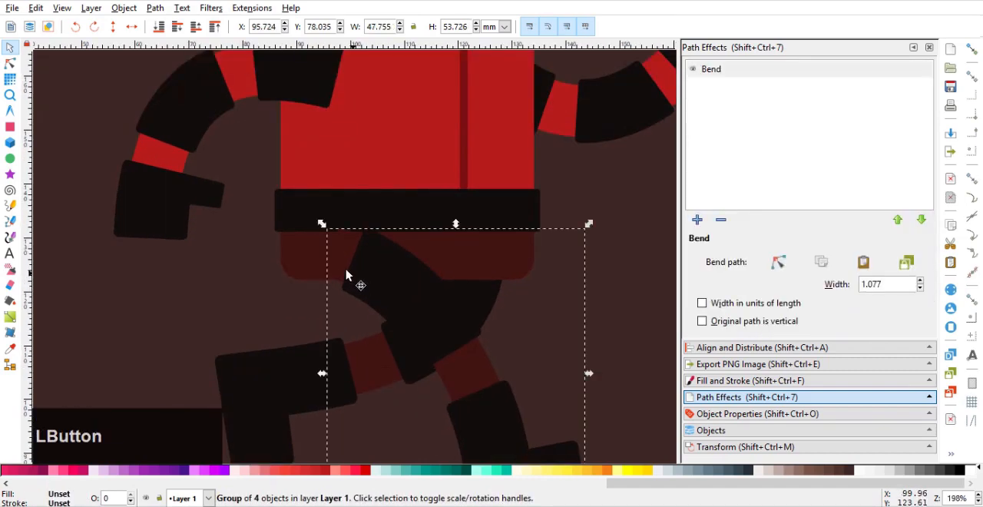
pyautogui.moveTo(375, 204); pyautogui.dragTo(375, 199)
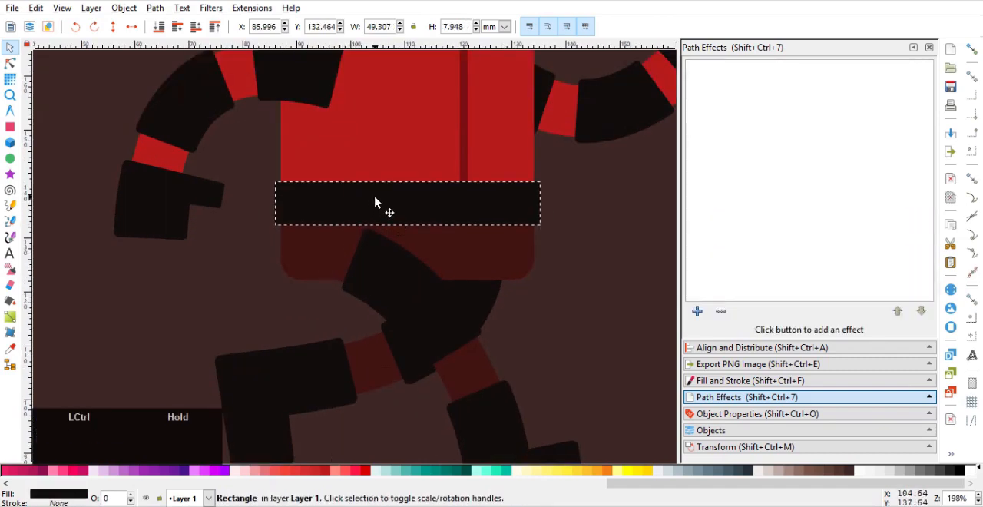
pyautogui.moveTo(380, 276); pyautogui.dragTo(413, 285)
pyautogui.scroll(-2, 412, 285)
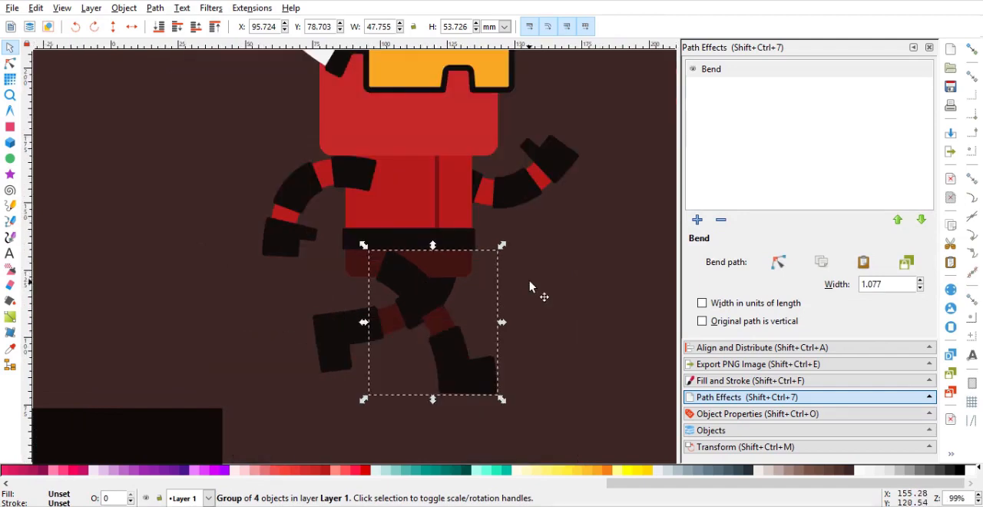
pyautogui.keyDown('ctrl'); pyautogui.click(529, 282); pyautogui.keyUp('ctrl')
# Draw a thin ground rectangle about 168 × 4.8 mm below the front foot and fill it with black
pyautogui.scroll(-1, 529, 282)
pyautogui.scroll(-1, 525, 290)
pyautogui.scroll(1, 524, 290)
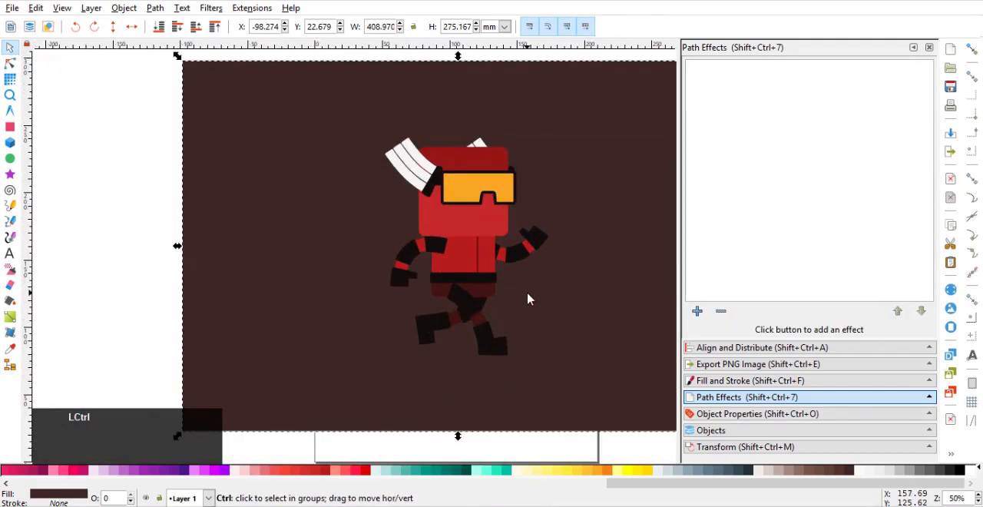
pyautogui.moveTo(527, 293); pyautogui.dragTo(484, 286)
pyautogui.click(12, 127)
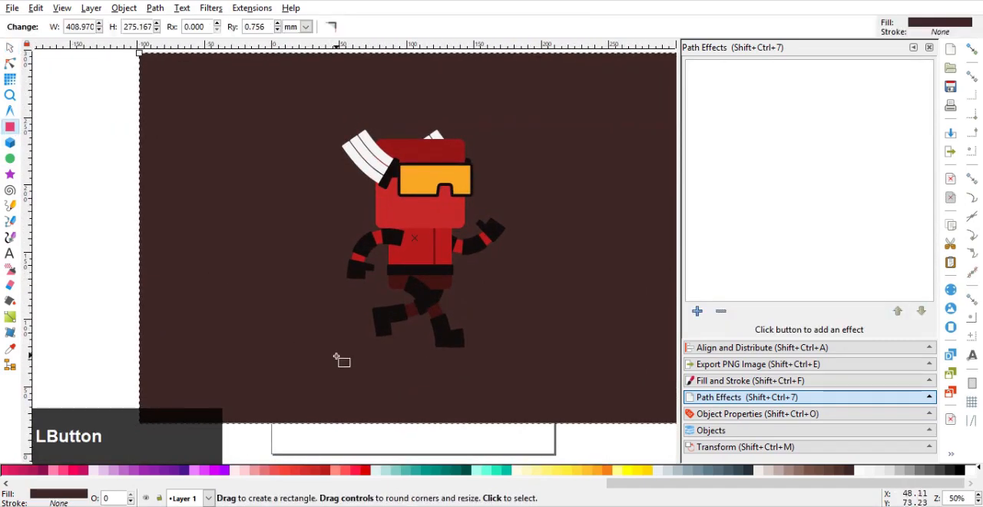
pyautogui.moveTo(340, 357); pyautogui.dragTo(608, 396)
pyautogui.moveTo(518, 372); pyautogui.dragTo(526, 355)
pyautogui.click(959, 471)
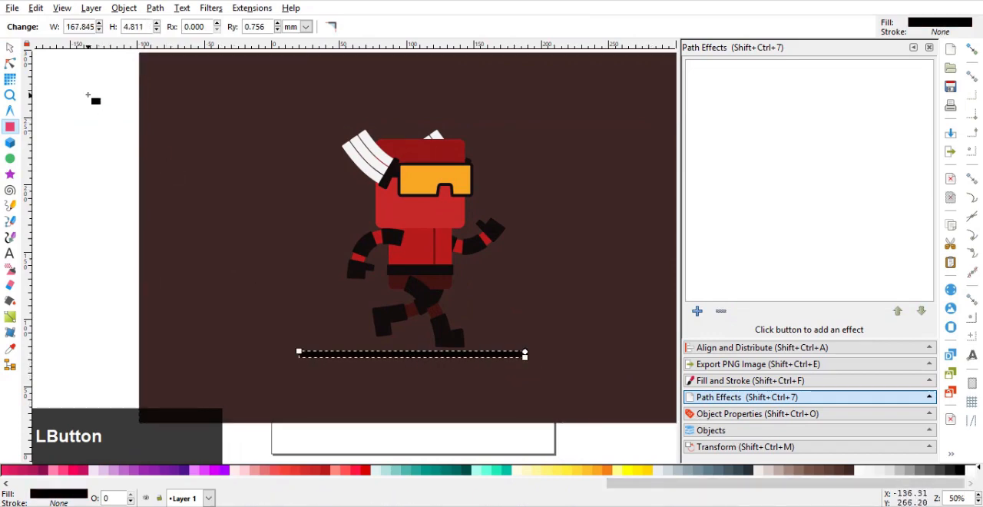
# Align the ground bar with the front foot's sole and shorten it to about 155 mm, centred under the character
pyautogui.click(11, 49)
pyautogui.keyDown('ctrl'); pyautogui.scroll(2, 487, 369); pyautogui.keyUp('ctrl')
pyautogui.click(460, 344)
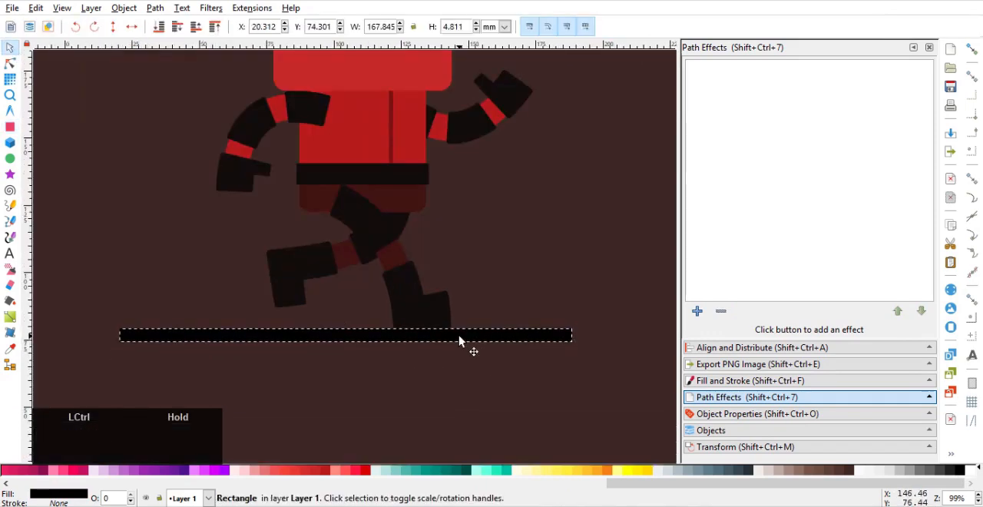
pyautogui.keyDown('ctrl'); pyautogui.scroll(-3, 457, 352); pyautogui.keyUp('ctrl')
pyautogui.keyDown('ctrl'); pyautogui.click(460, 361); pyautogui.keyUp('ctrl')
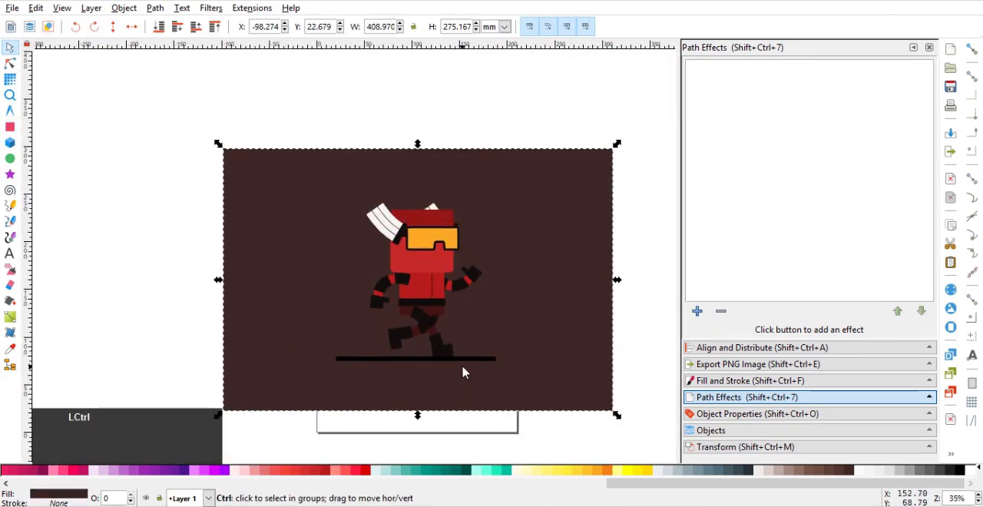
pyautogui.scroll(2, 454, 367)
pyautogui.click(470, 359)
pyautogui.moveTo(471, 359); pyautogui.dragTo(550, 360)
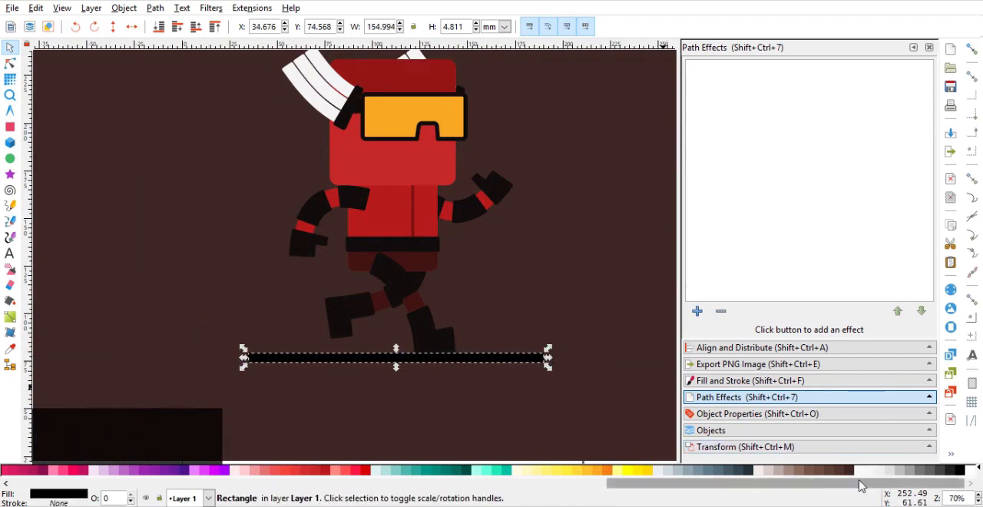
pyautogui.click(600, 382)
pyautogui.keyDown('ctrl'); pyautogui.scroll(-1, 513, 361); pyautogui.keyUp('ctrl')
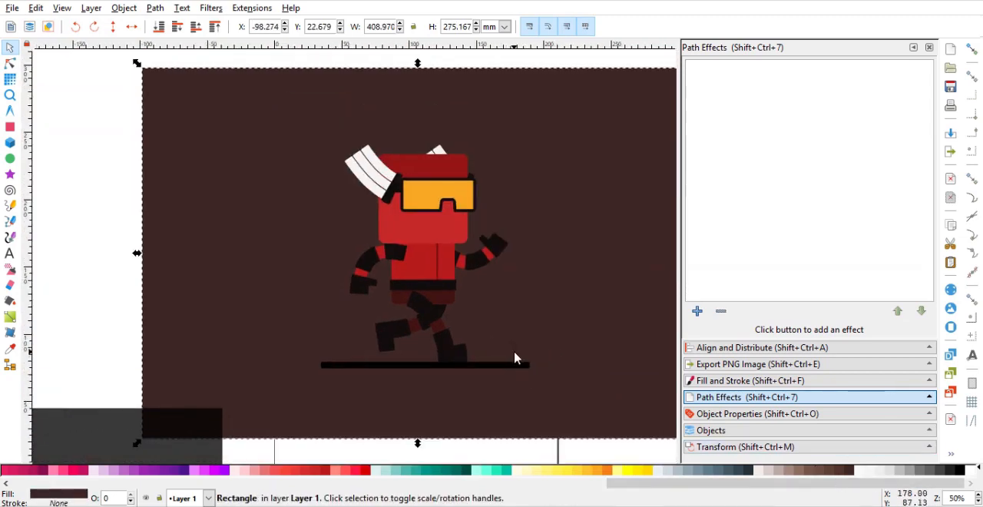
pyautogui.moveTo(517, 344); pyautogui.dragTo(497, 350)
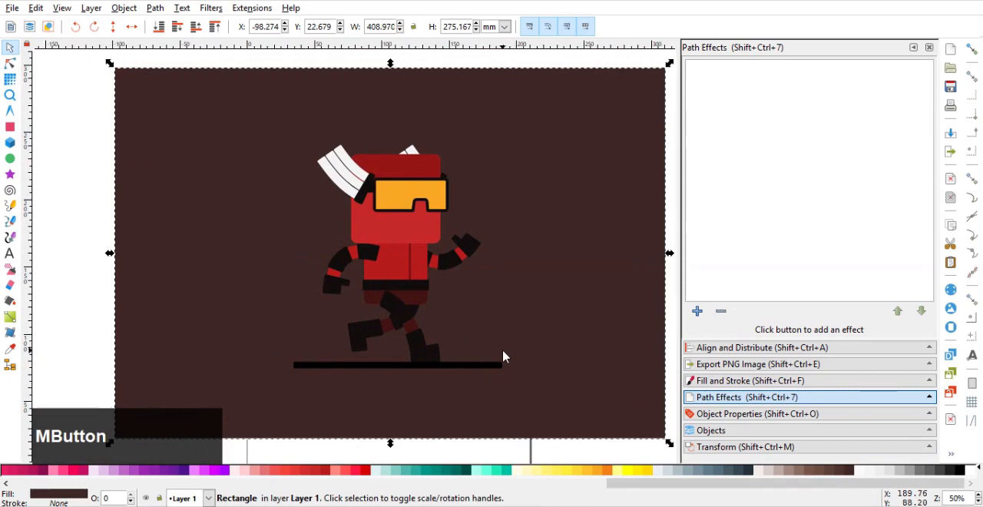
# Set the goggles' outline width to 3 mm
pyautogui.click(499, 198)
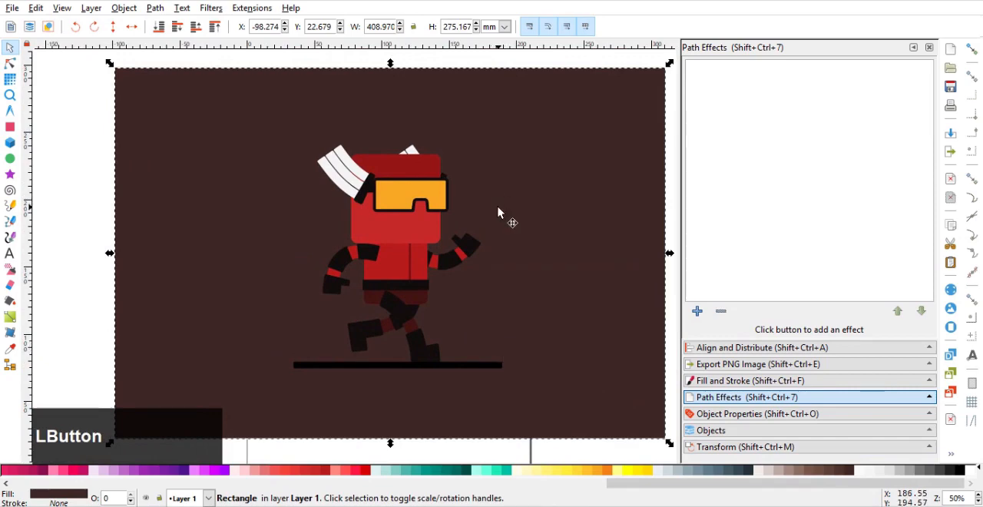
pyautogui.click(410, 200)
pyautogui.keyDown('ctrl'); pyautogui.scroll(2, 468, 264); pyautogui.keyUp('ctrl')
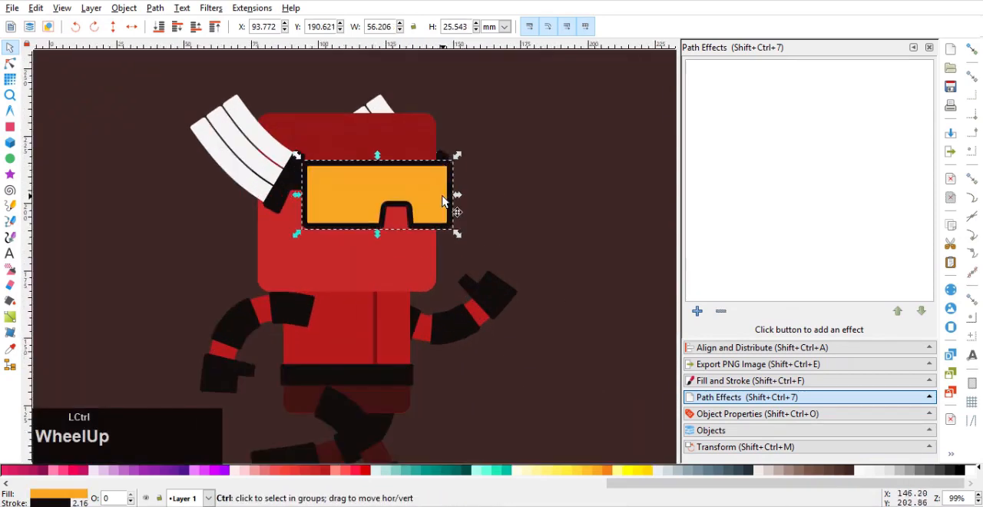
pyautogui.click(714, 381)
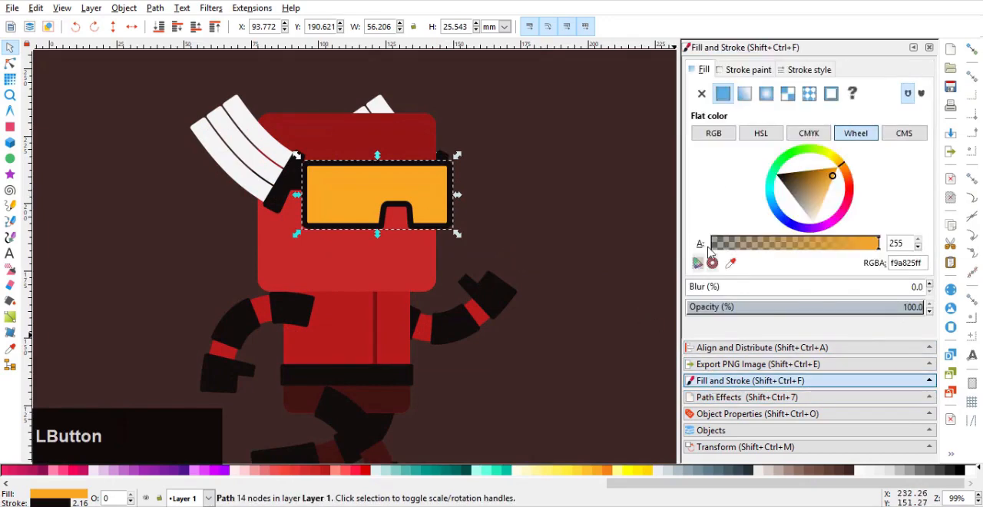
pyautogui.click(742, 70)
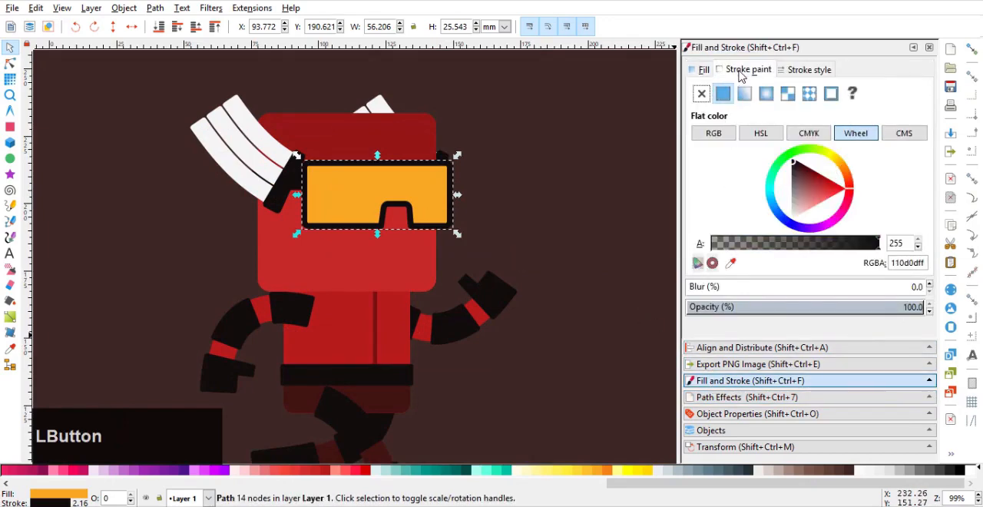
pyautogui.click(807, 71)
pyautogui.write('3')
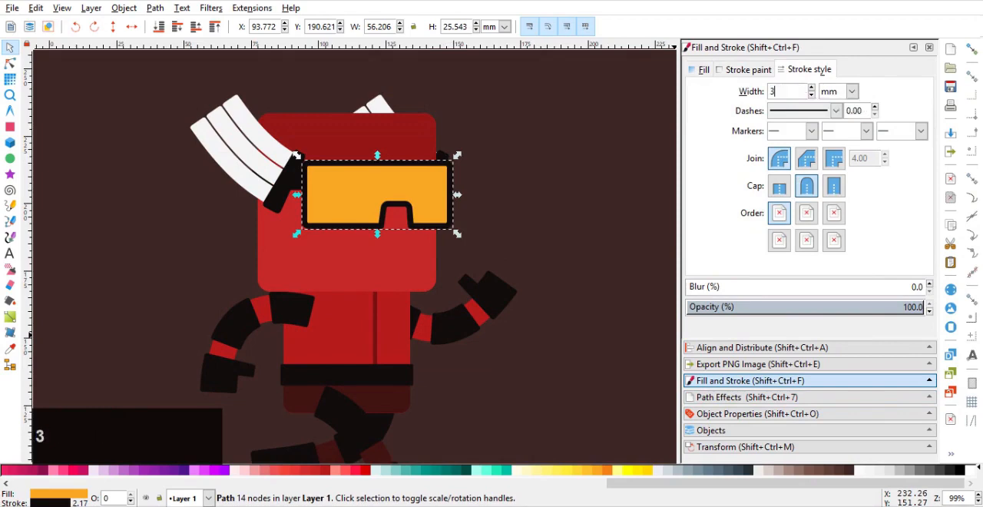
pyautogui.press('Return')
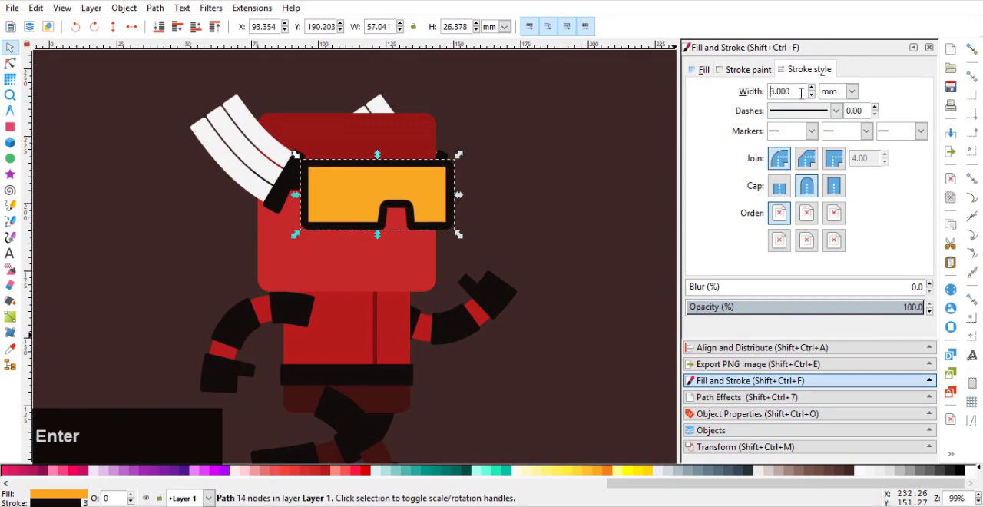
# Try a 4 mm outline on the goggles, and restore the width to 3 mm
pyautogui.press('Return')
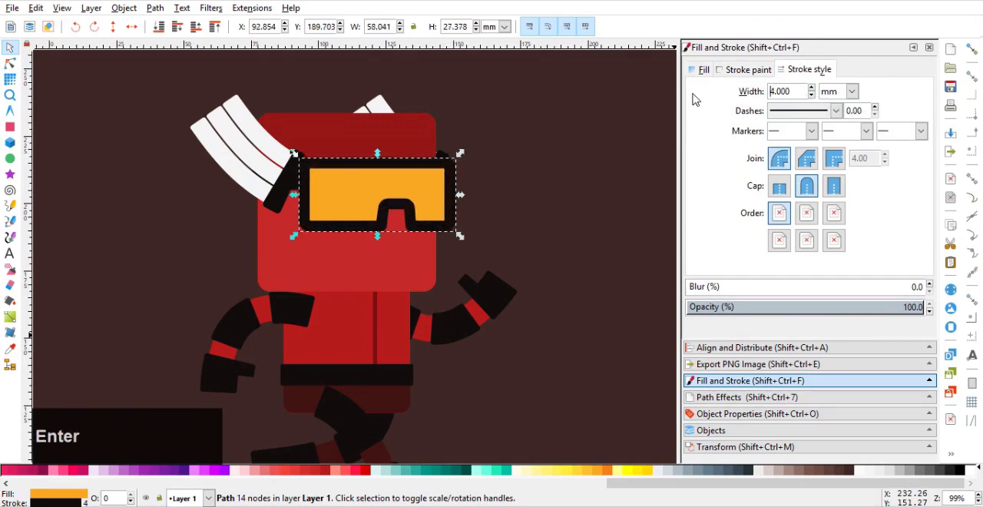
pyautogui.click(506, 185)
pyautogui.scroll(-2, 501, 187)
pyautogui.scroll(1, 472, 190)
pyautogui.click(470, 189)
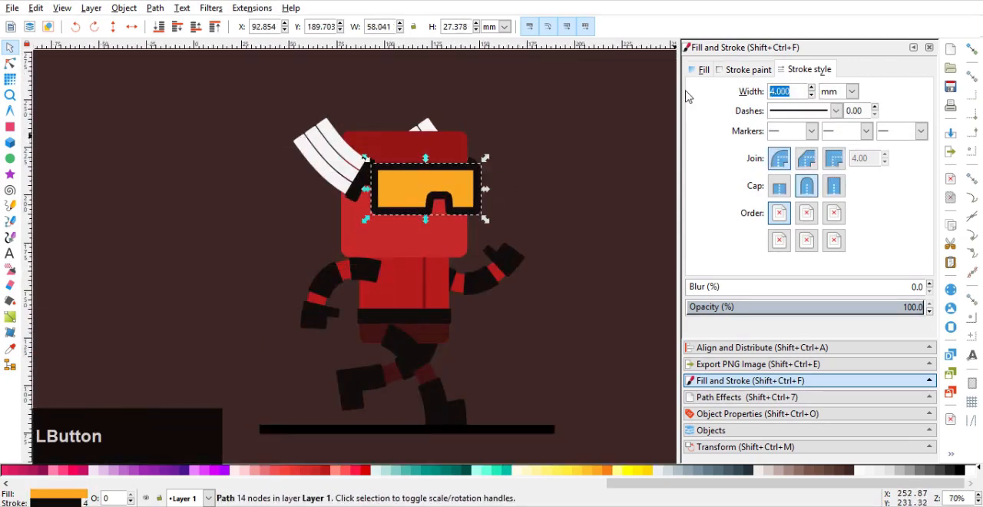
pyautogui.press('Return')
pyautogui.click(509, 182)
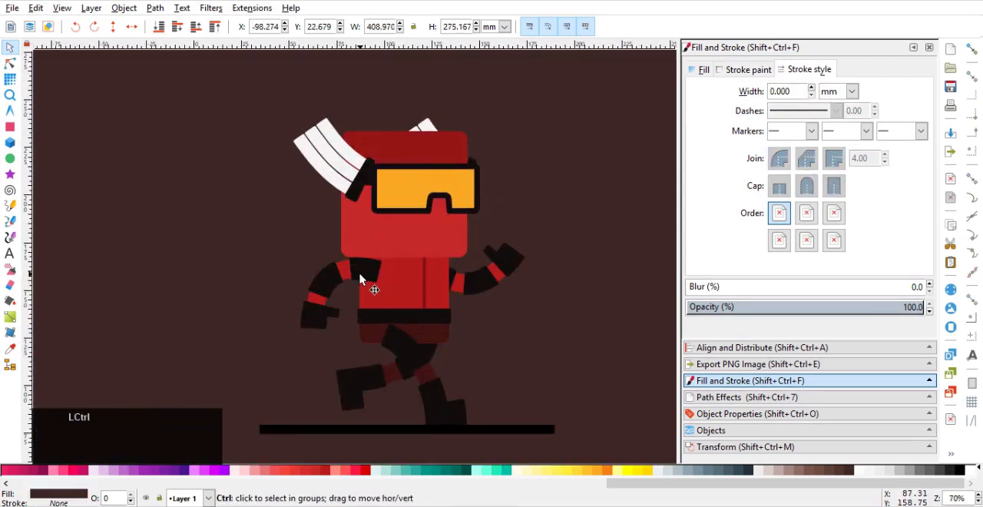
# Try to separate the goggles' outline from their fill with Object to Path
pyautogui.keyDown('ctrl'); pyautogui.scroll(1, 474, 144); pyautogui.keyUp('ctrl')
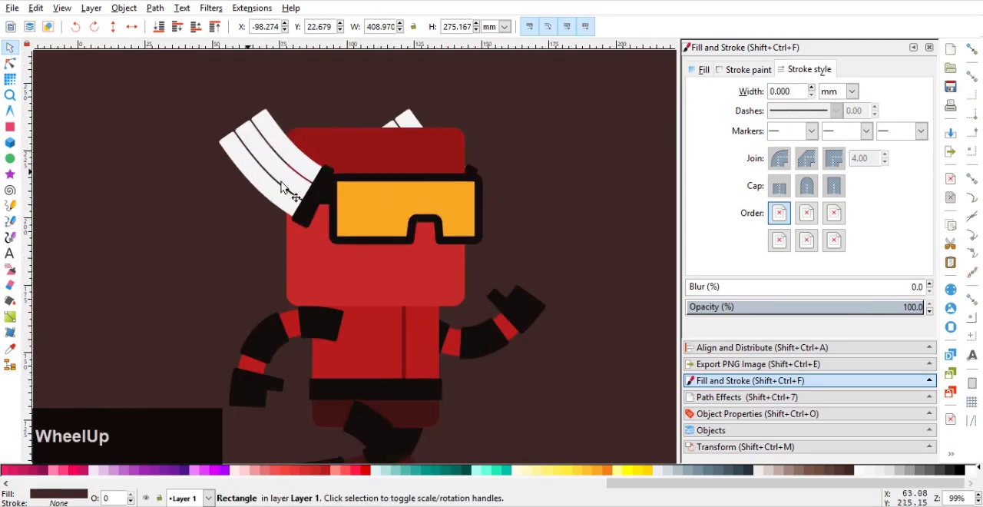
pyautogui.click(372, 202)
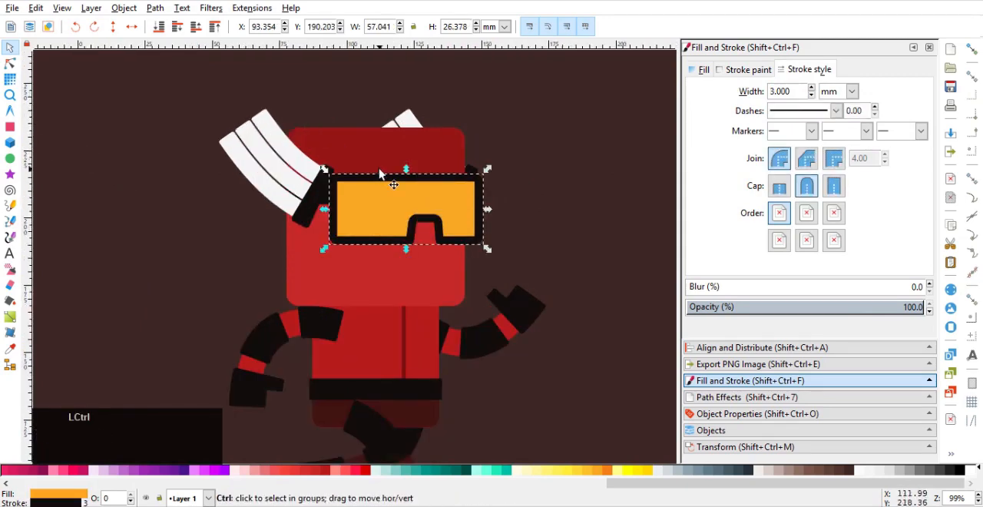
pyautogui.click(156, 8)
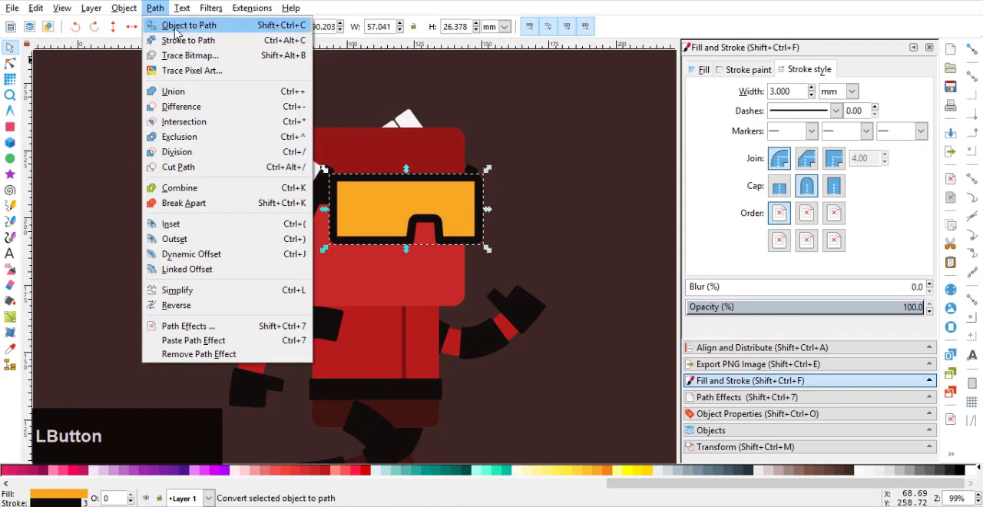
pyautogui.click(183, 26)
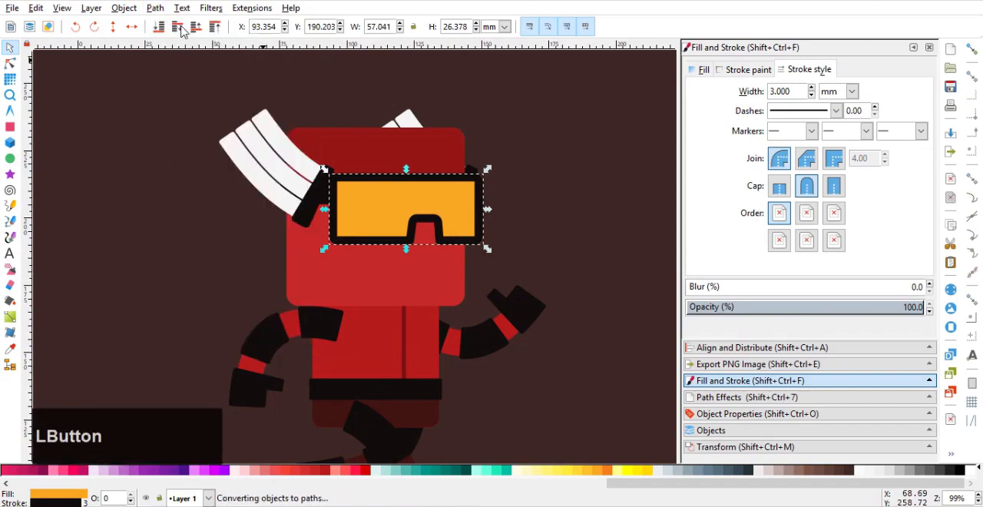
pyautogui.moveTo(377, 197); pyautogui.dragTo(430, 220)
pyautogui.hotkey('ctrl', 'z')
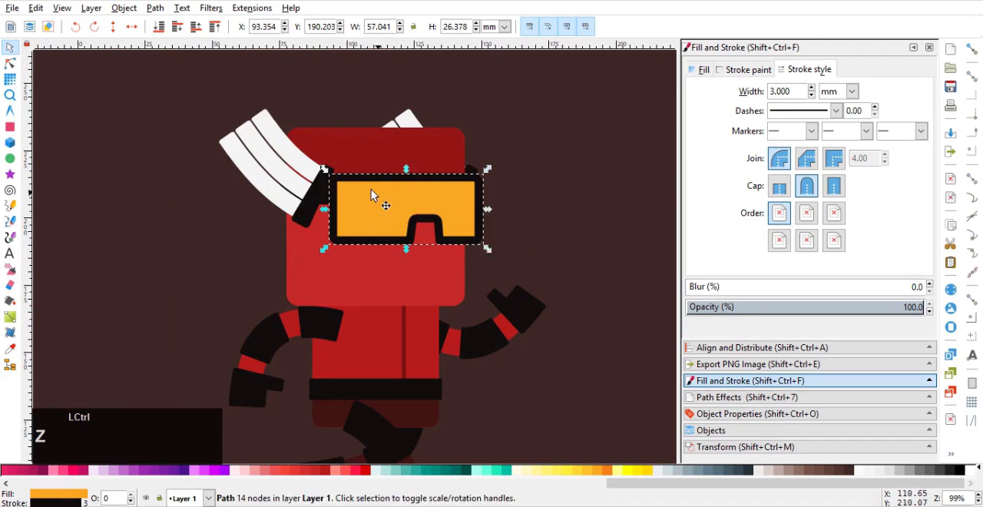
# Try removing the stroke paint from the goggles
pyautogui.click(733, 71)
pyautogui.click(702, 94)
pyautogui.keyDown('ctrl'); pyautogui.scroll(1, 387, 192); pyautogui.keyUp('ctrl')
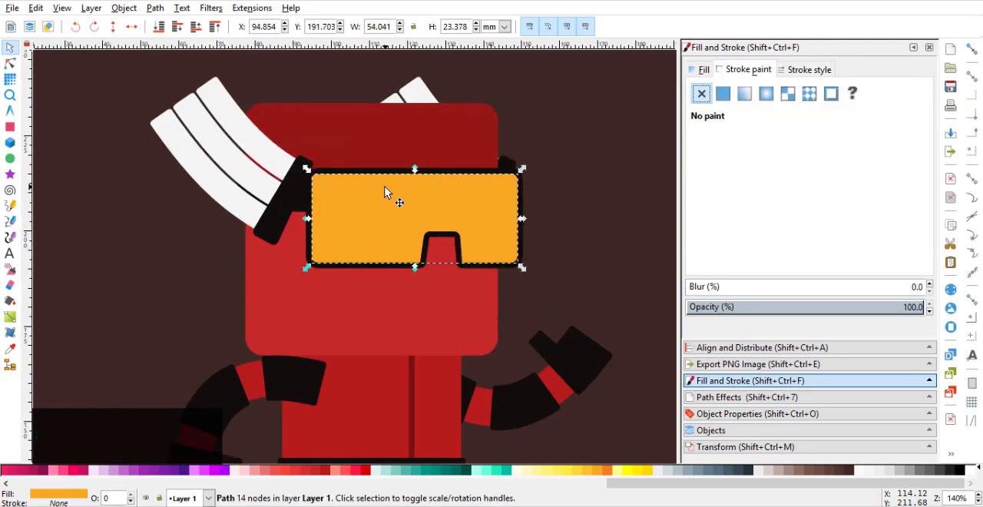
pyautogui.hotkey('ctrl', 'z')
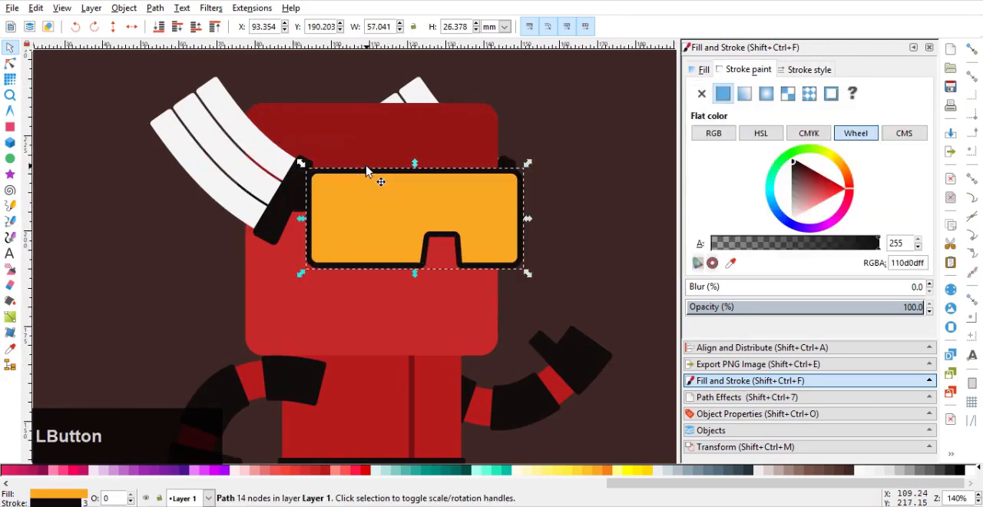
# Convert the goggles' stroke to a separate path and raise that outline above the orange lens
pyautogui.click(154, 8)
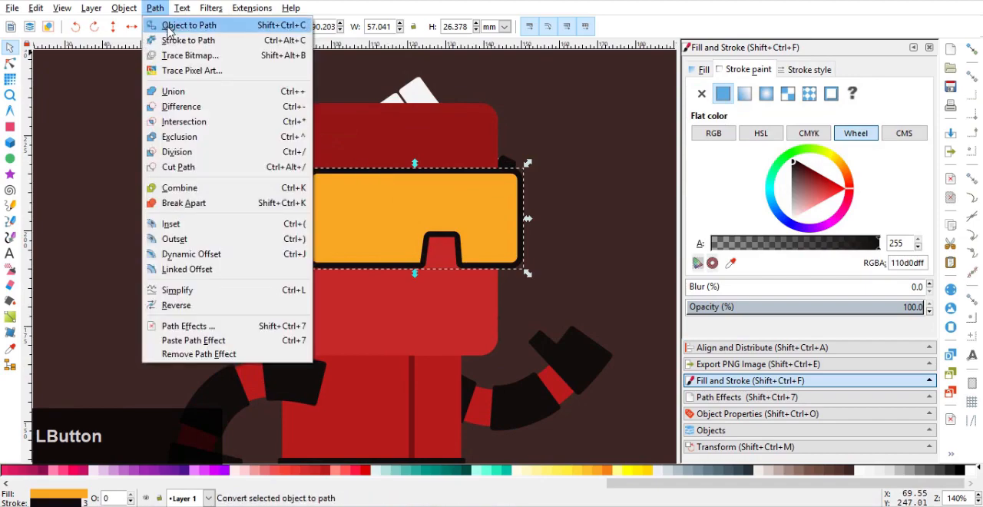
pyautogui.click(177, 40)
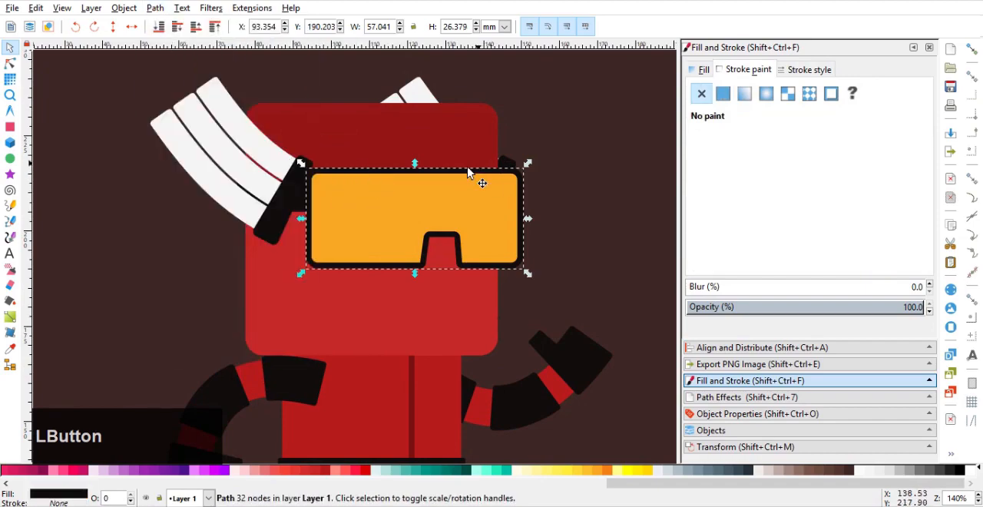
pyautogui.press('Home')
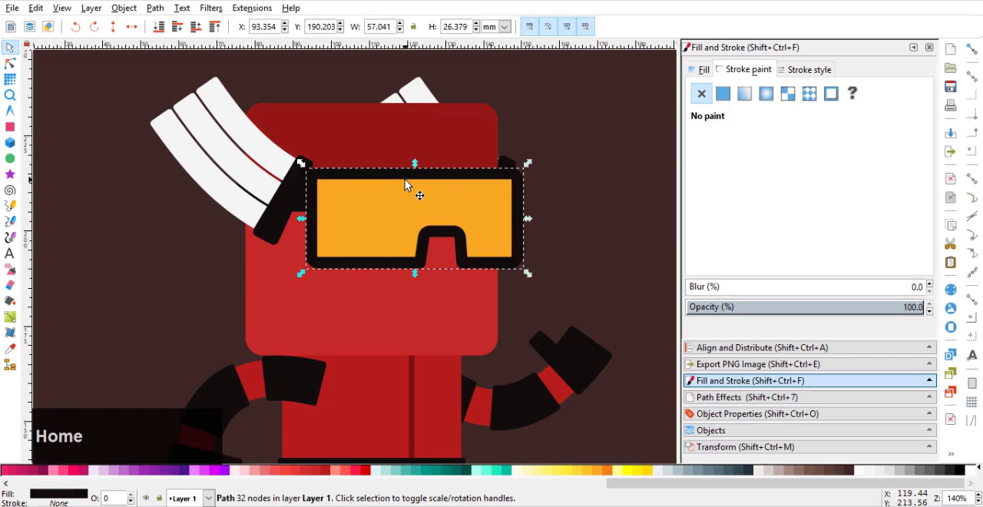
pyautogui.keyDown('ctrl'); pyautogui.scroll(-2, 405, 185); pyautogui.keyUp('ctrl')
pyautogui.click(411, 197)
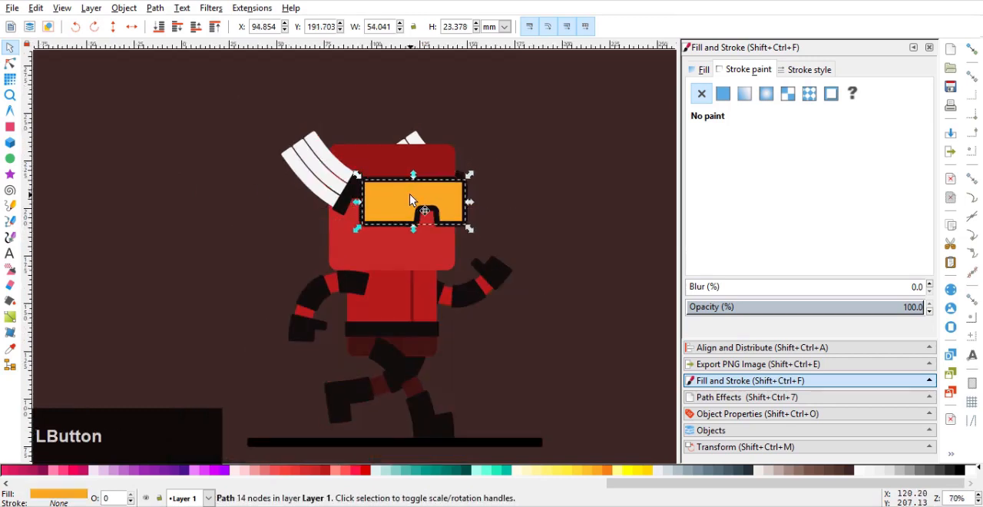
# Draw a tall vertical rectangle about 30 × 121 mm beside the character, next to the raised front hand
pyautogui.click(10, 127)
pyautogui.keyDown('ctrl'); pyautogui.scroll(-1, 301, 285); pyautogui.keyUp('ctrl')
pyautogui.moveTo(424, 166); pyautogui.dragTo(464, 330)
pyautogui.click(10, 48)
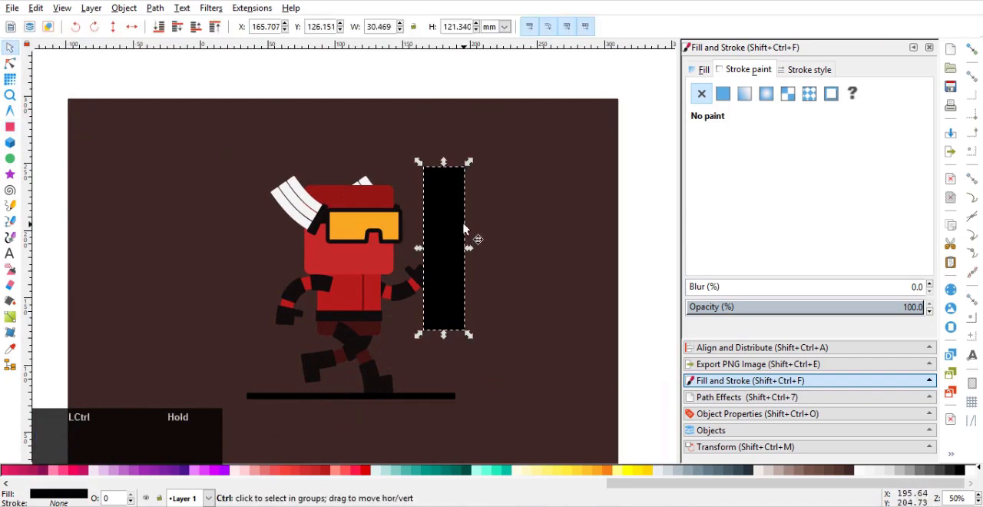
# Rotate the tall rectangle to a 45° diagonal across the goggles and fill it with white
pyautogui.keyDown('ctrl'); pyautogui.click(467, 233); pyautogui.keyUp('ctrl')
pyautogui.moveTo(467, 161); pyautogui.dragTo(384, 182)
pyautogui.scroll(2, 384, 182)
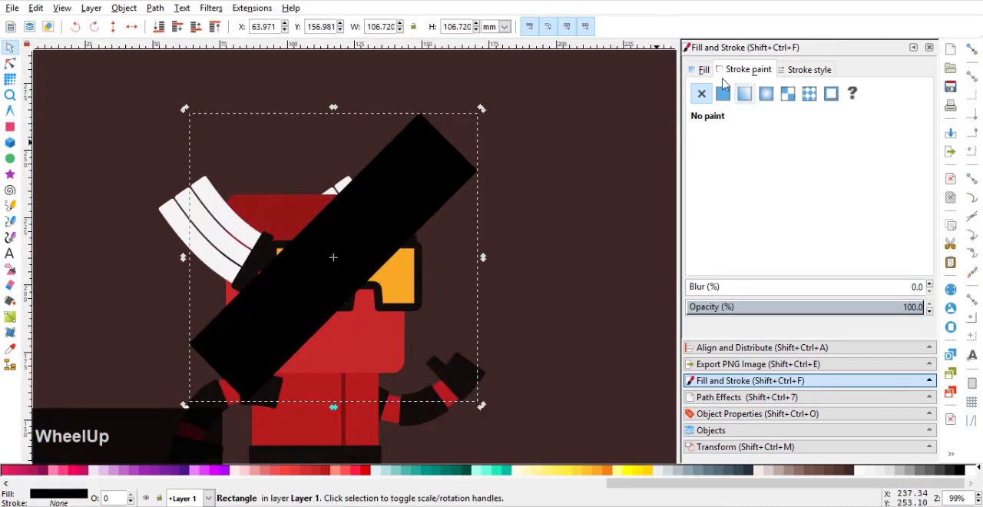
pyautogui.click(704, 69)
pyautogui.moveTo(806, 215)
pyautogui.mouseDown()
pyautogui.moveTo(822, 377)
pyautogui.moveTo(818, 361)
pyautogui.mouseUp()
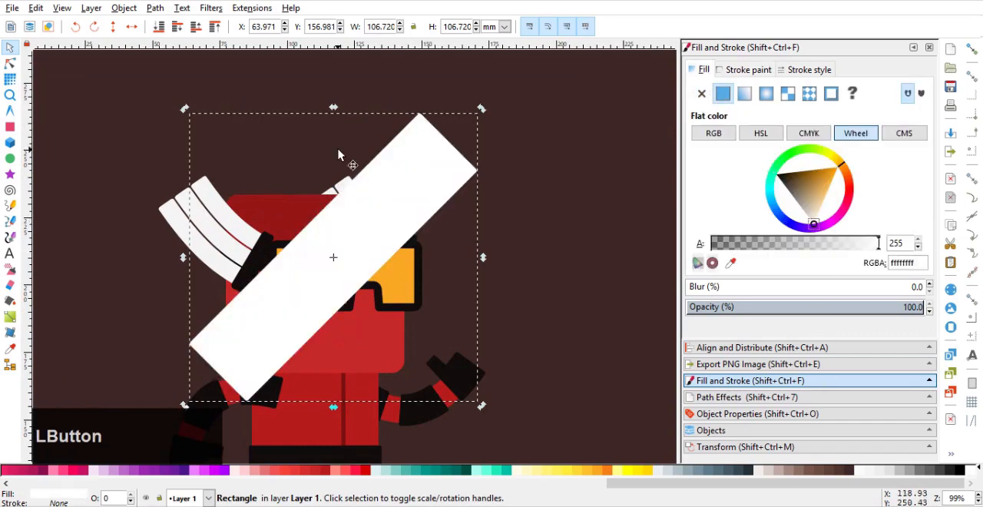
# Shrink the white bar to about 71 mm in overall width and height, and place a duplicate parallel to it over the goggles
pyautogui.moveTo(483, 109); pyautogui.dragTo(434, 162)
pyautogui.moveTo(389, 192); pyautogui.dragTo(428, 252)
pyautogui.hotkey('ctrl', 'd')
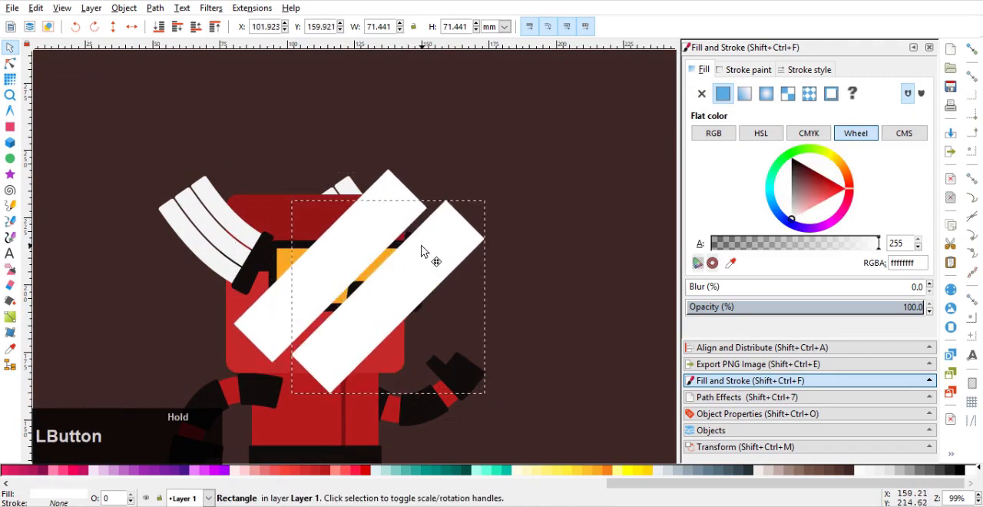
# Narrow the duplicate white bar by adjusting its corner nodes, leaving a diagonal gap between the two bars
pyautogui.click(10, 65)
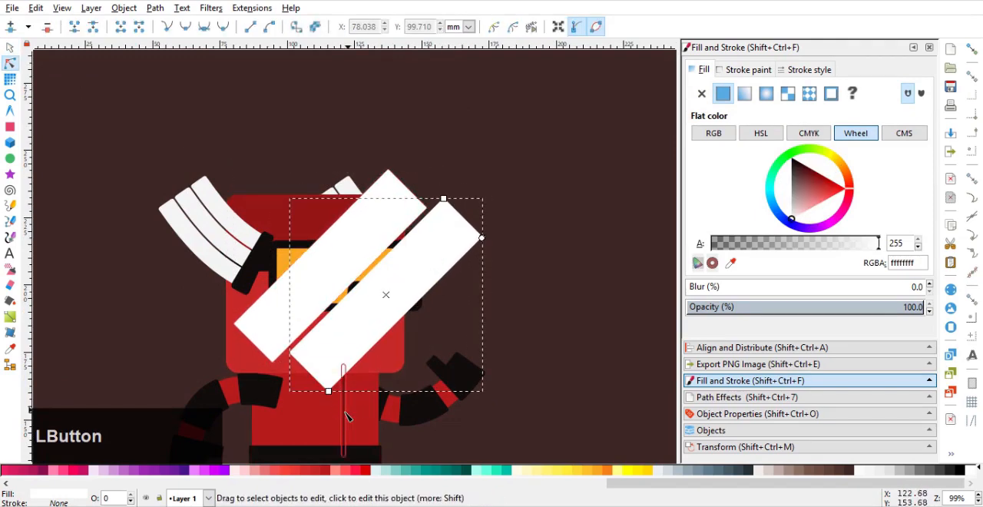
pyautogui.moveTo(329, 390); pyautogui.dragTo(319, 372)
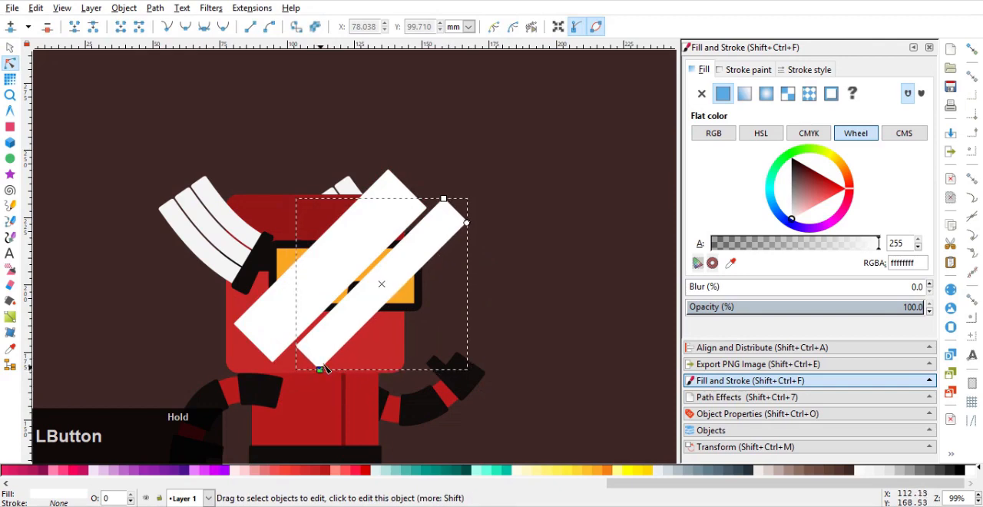
pyautogui.moveTo(444, 199)
pyautogui.mouseDown()
pyautogui.moveTo(453, 206)
pyautogui.moveTo(444, 203)
pyautogui.mouseUp()
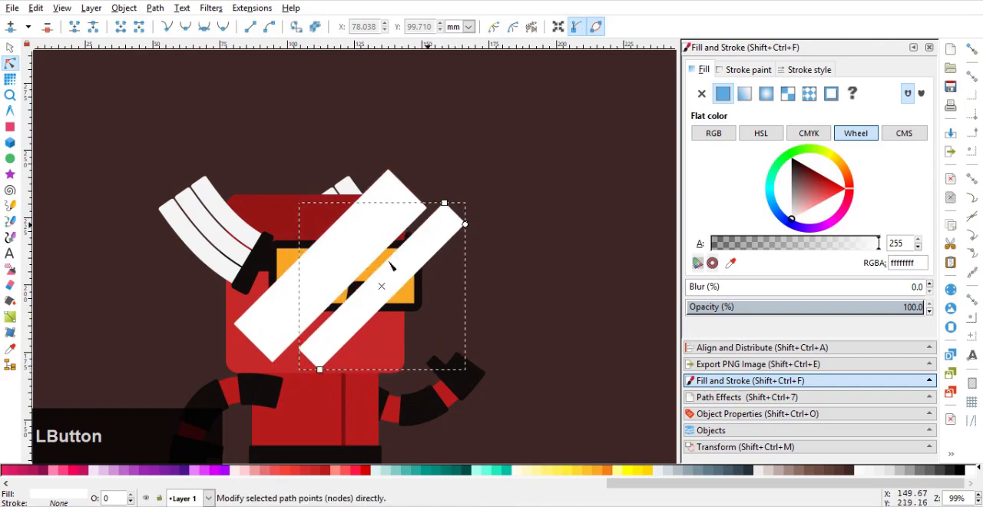
pyautogui.moveTo(320, 370); pyautogui.dragTo(323, 370)
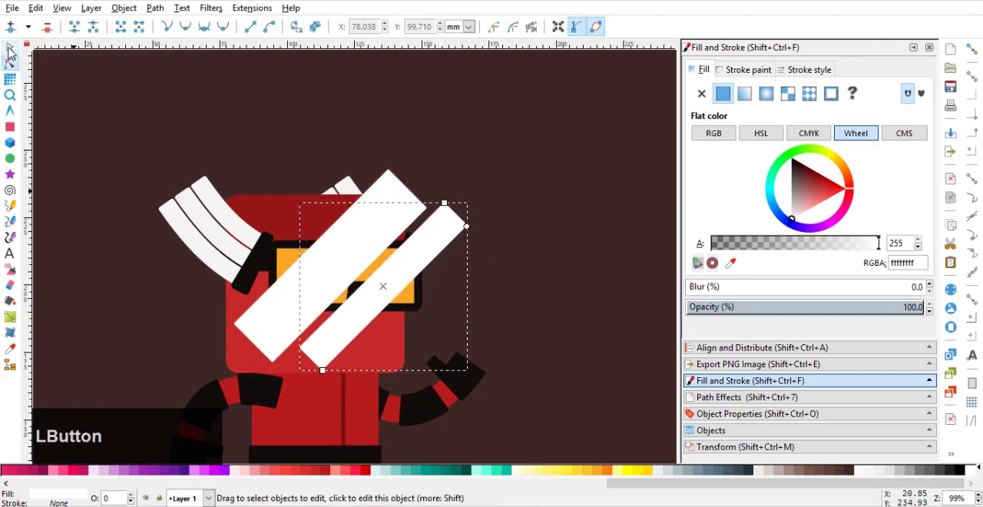
# Unite the two white bars and intersect them with a duplicate of the orange lens to trim the glare to its shape
pyautogui.click(9, 49)
pyautogui.keyDown('shift'); pyautogui.click(390, 236); pyautogui.keyUp('shift')
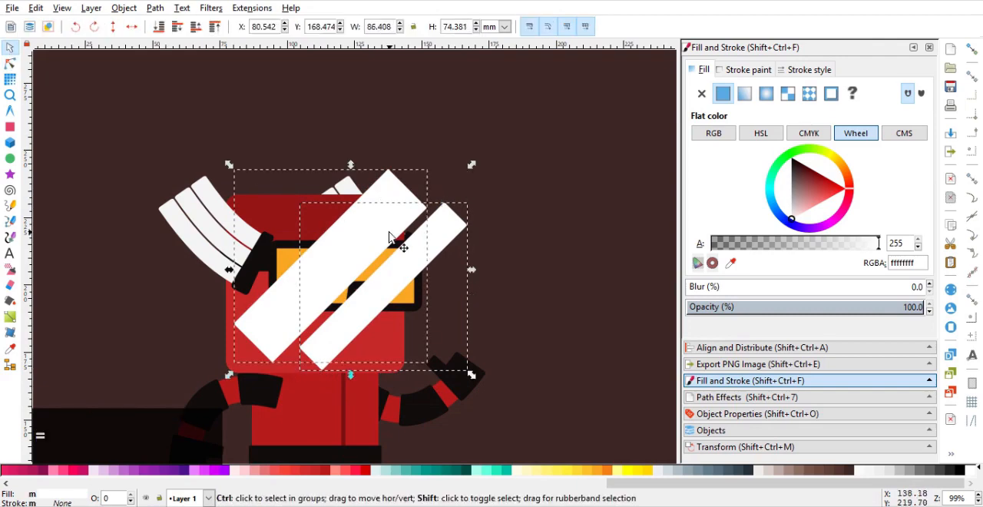
pyautogui.scroll(1, 315, 256)
pyautogui.keyDown('ctrl'); pyautogui.click(269, 257); pyautogui.keyUp('ctrl')
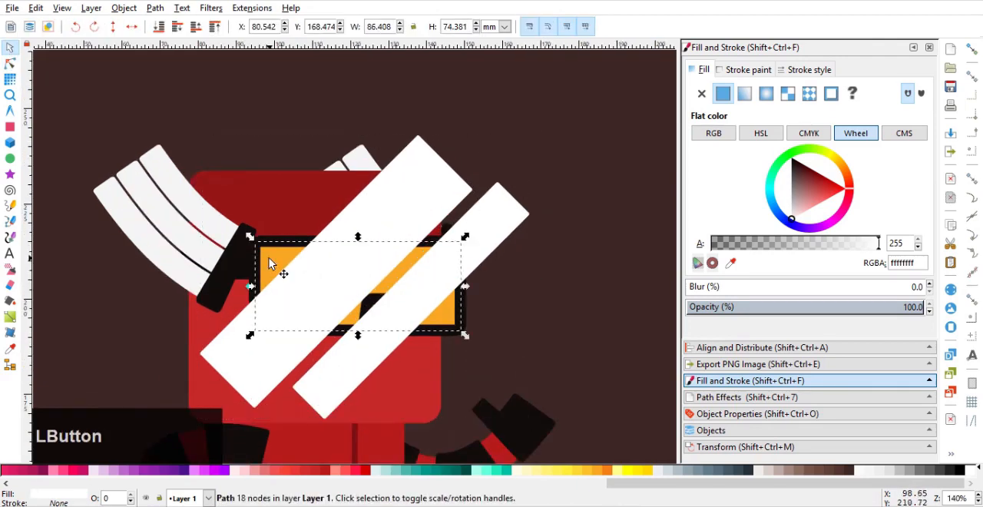
pyautogui.keyDown('shift'); pyautogui.click(424, 194); pyautogui.keyUp('shift')
pyautogui.hotkey('ctrl', '*')
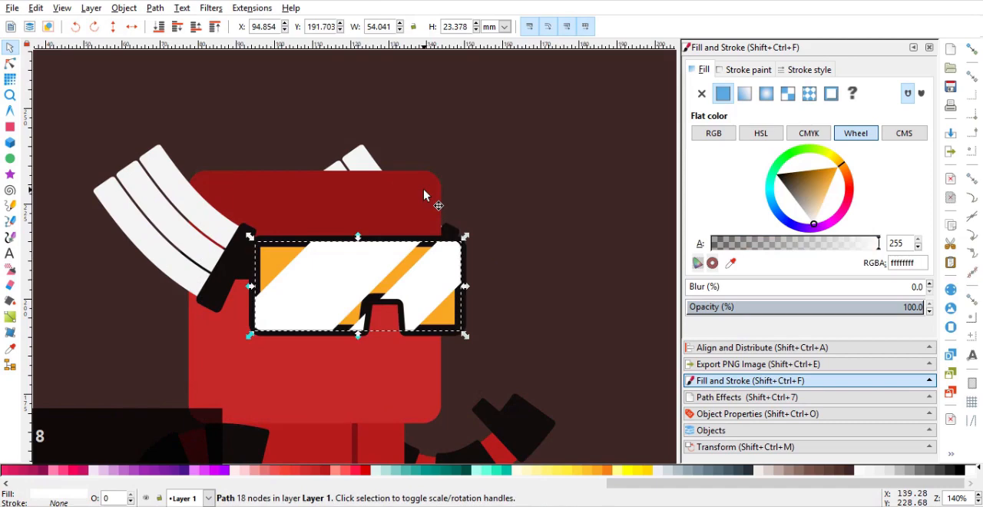
# Lower the white glare beneath the goggles' black outline and set its fill alpha to 66
pyautogui.press('pagedown')
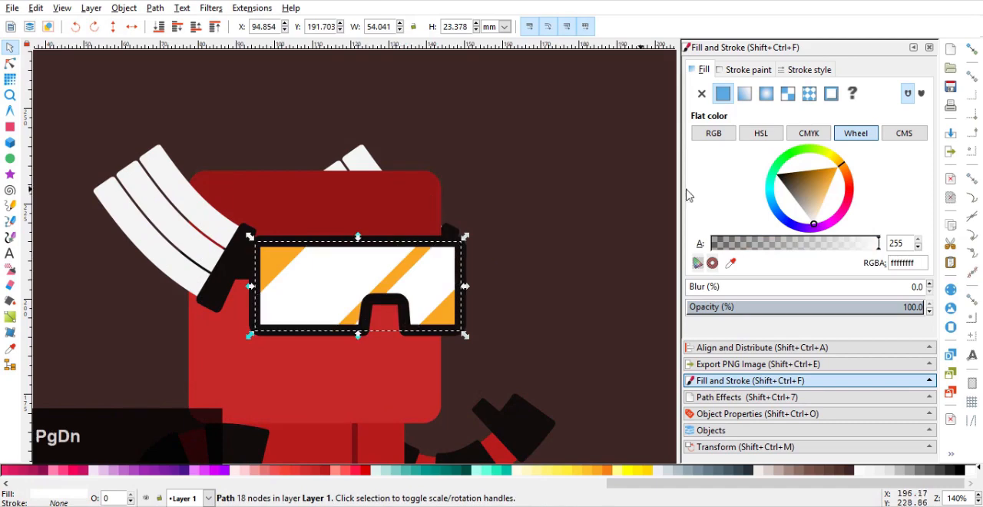
pyautogui.click(728, 246)
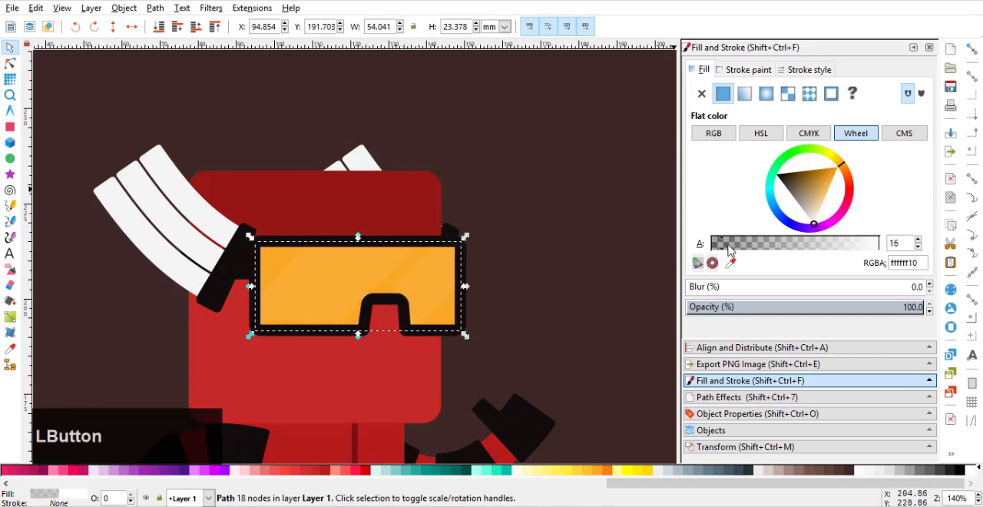
pyautogui.moveTo(744, 248); pyautogui.dragTo(757, 246)
pyautogui.scroll(-3, 522, 253)
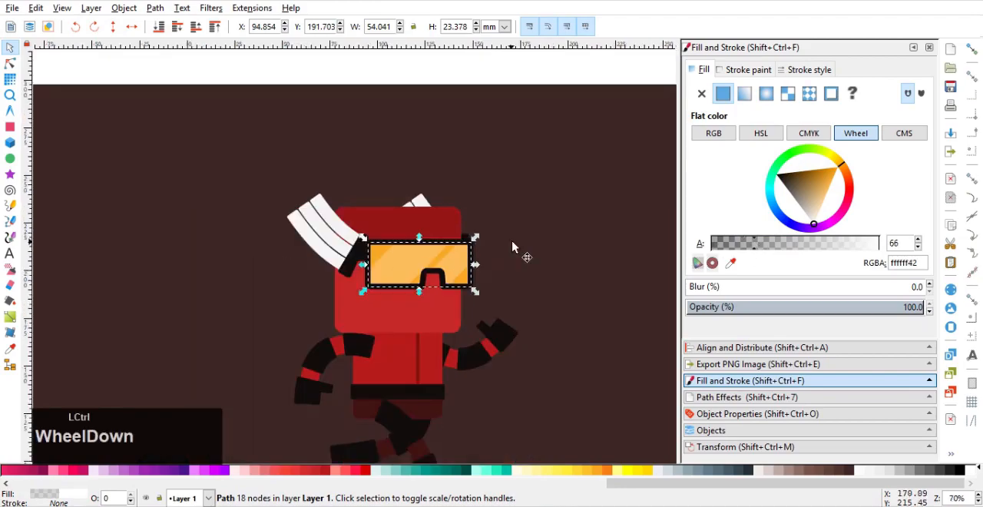